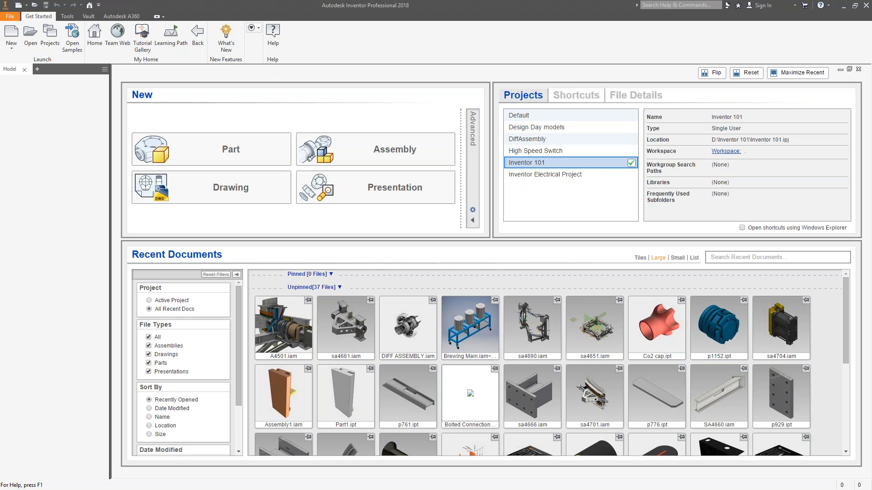
- Create a new drawing from the ANSI (mm).idw template in the Metric template folder
{"action": "left_click", "coordinate": [16, 38]}
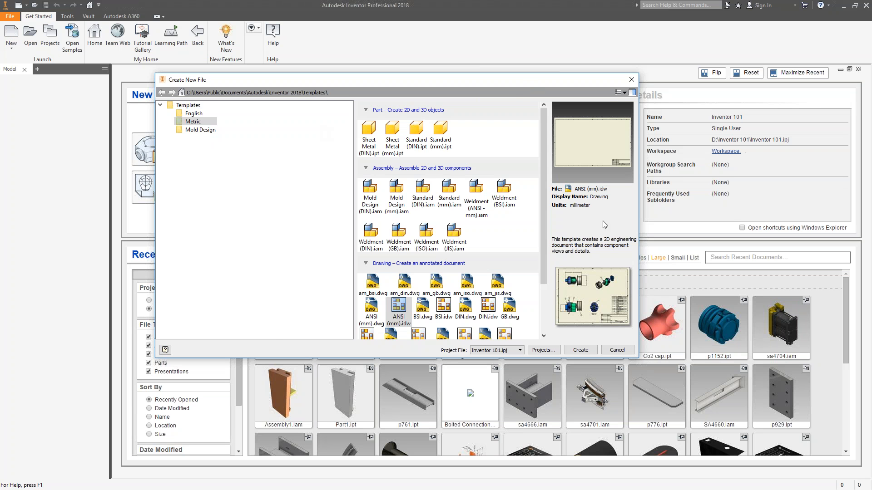
{"action": "left_click", "coordinate": [631, 79]}
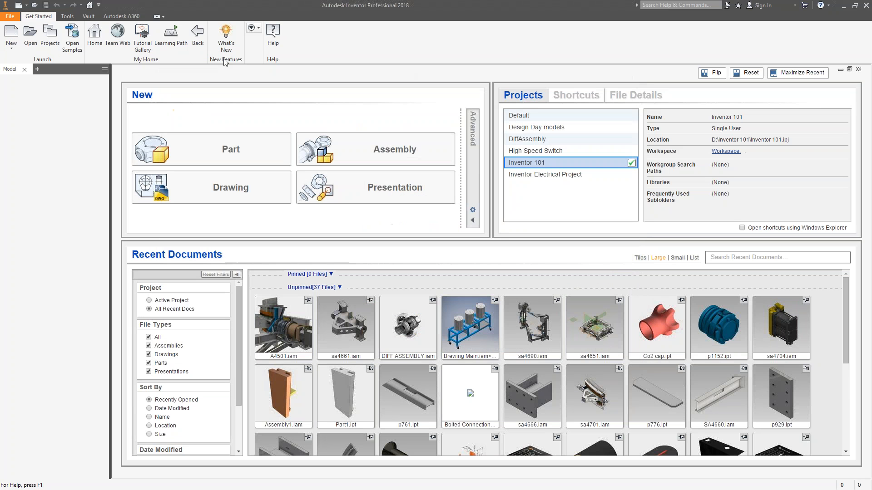
{"action": "left_click", "coordinate": [11, 45]}
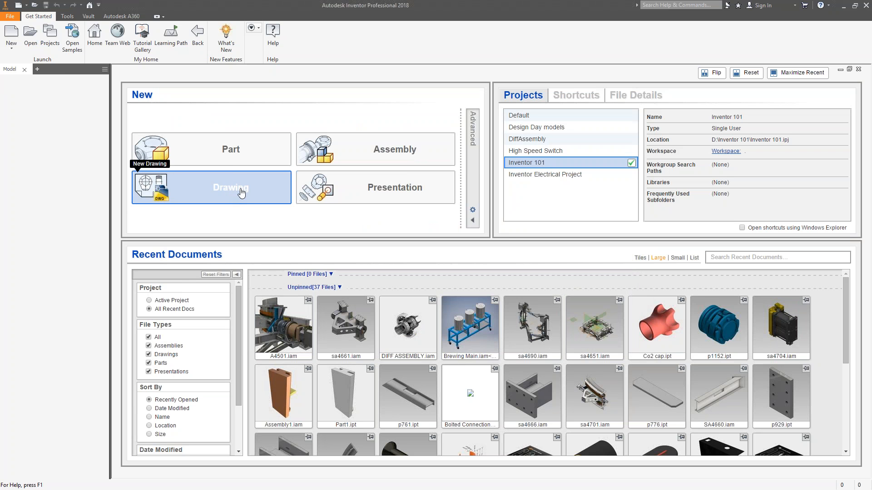
{"action": "left_click", "coordinate": [12, 50]}
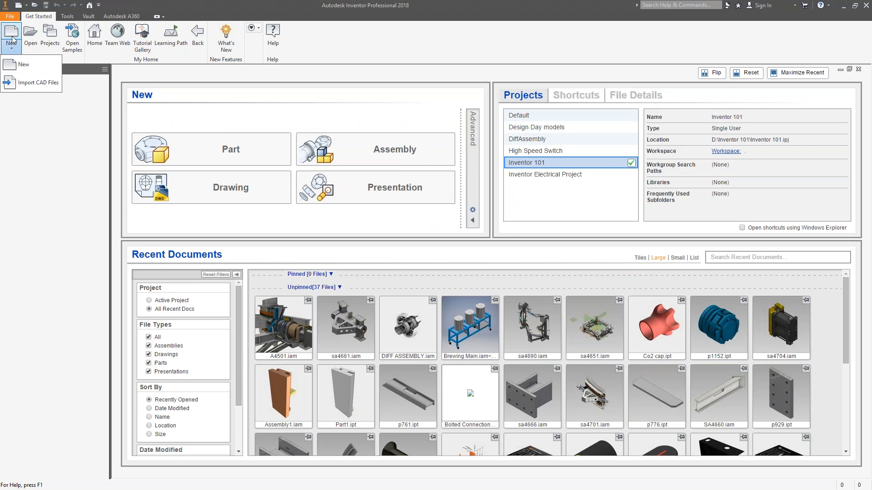
{"action": "left_click", "coordinate": [26, 66]}
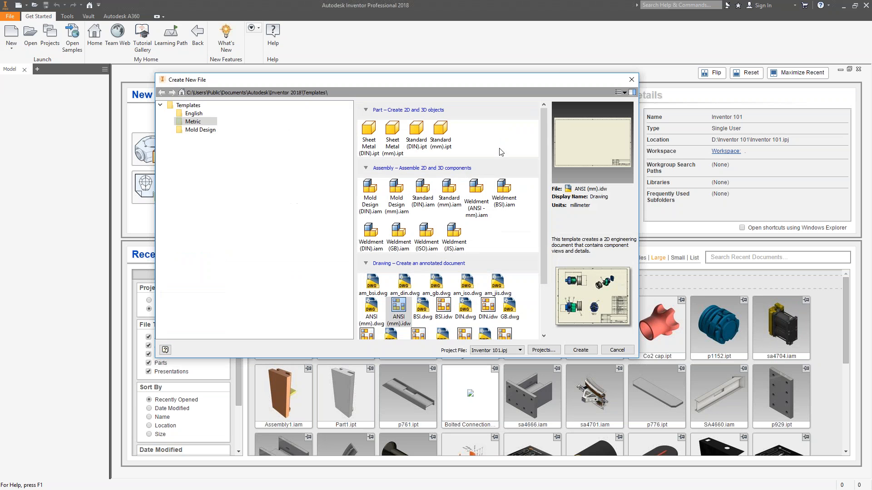
{"action": "left_click", "coordinate": [193, 114]}
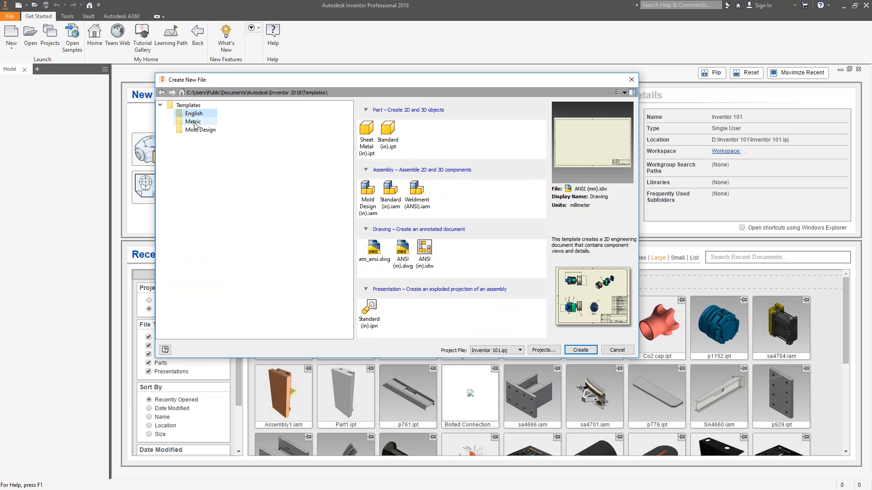
{"action": "left_click", "coordinate": [196, 122]}
{"action": "left_click", "coordinate": [194, 114]}
{"action": "left_click", "coordinate": [198, 122]}
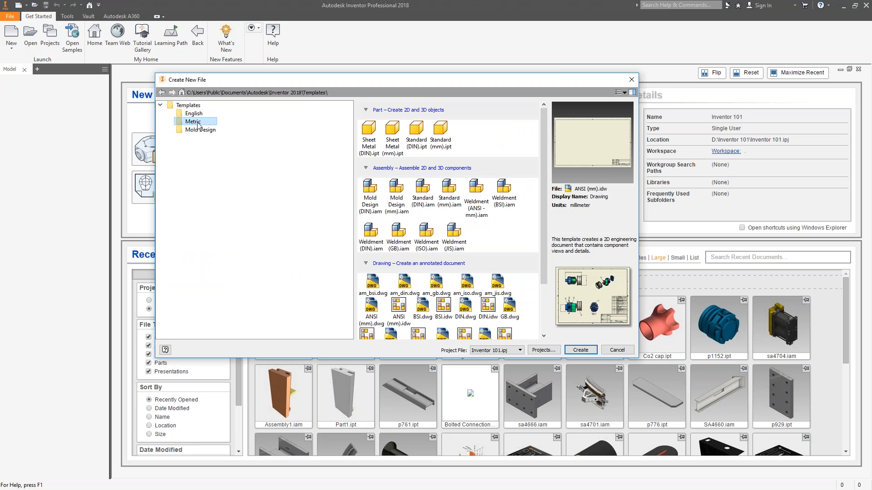
{"action": "left_click_drag", "start_coordinate": [542, 223], "coordinate": [545, 271]}
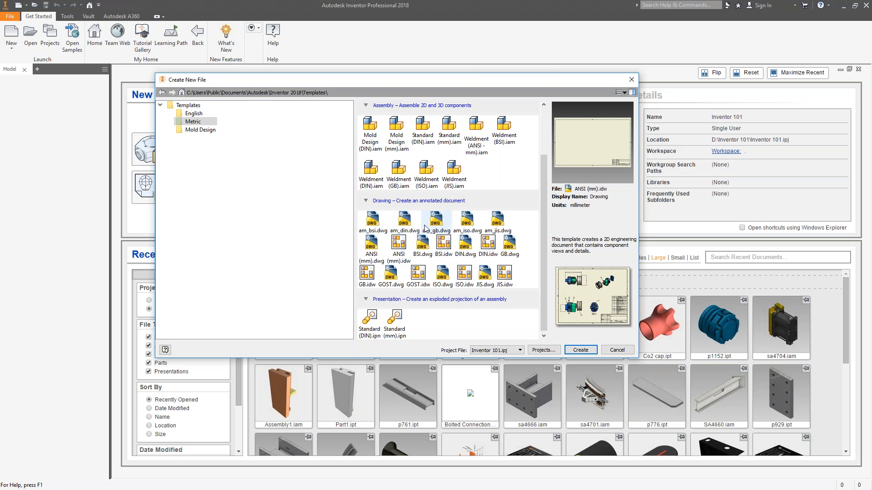
{"action": "left_click", "coordinate": [401, 248]}
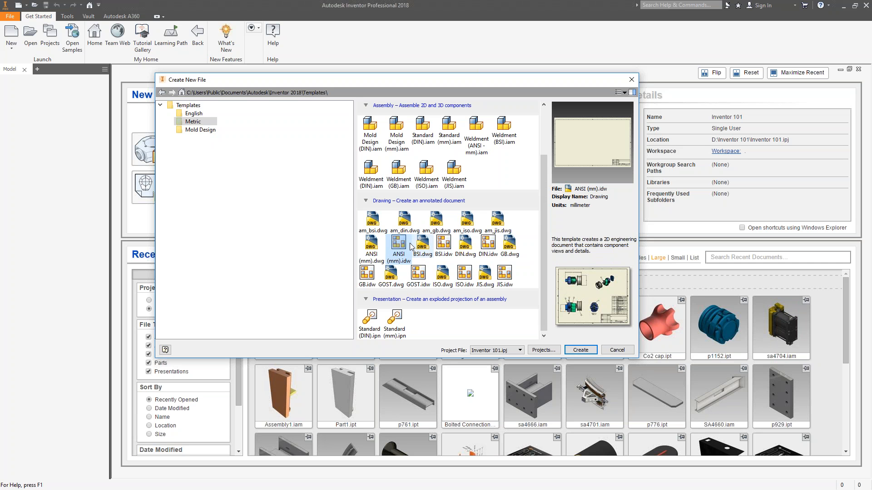
{"action": "left_click", "coordinate": [579, 350]}
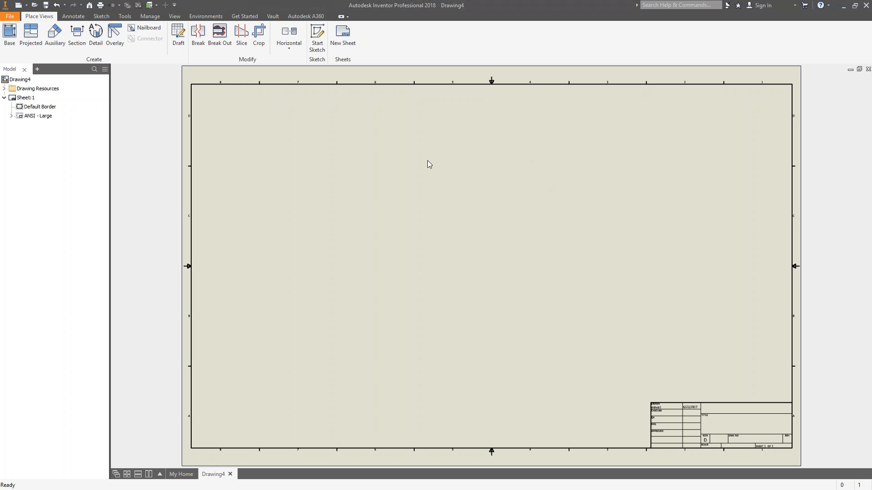
- Try the Custom Size (mm) option for Sheet:1 in its sheet settings
{"action": "right_click", "coordinate": [23, 99]}
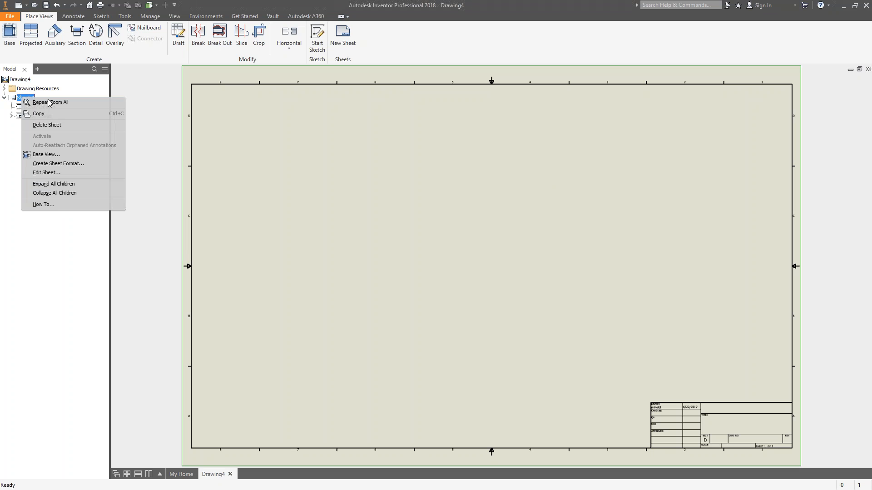
{"action": "left_click", "coordinate": [8, 129]}
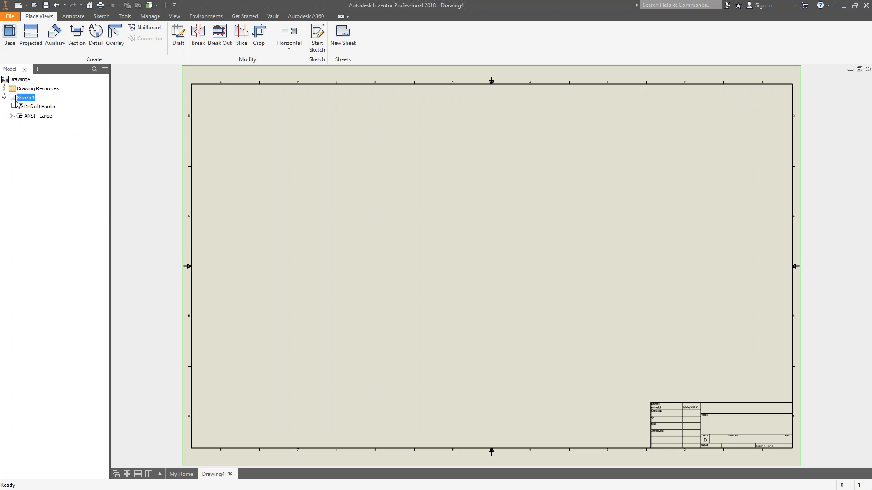
{"action": "right_click", "coordinate": [19, 101]}
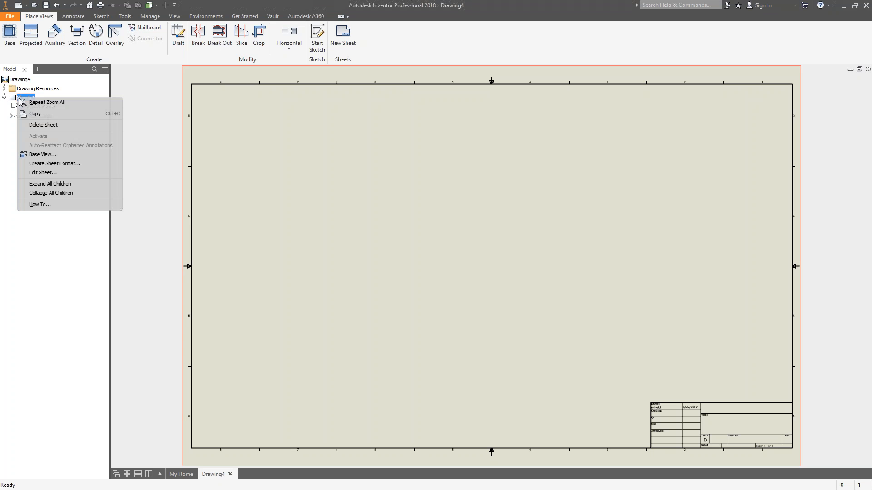
{"action": "left_click", "coordinate": [50, 175]}
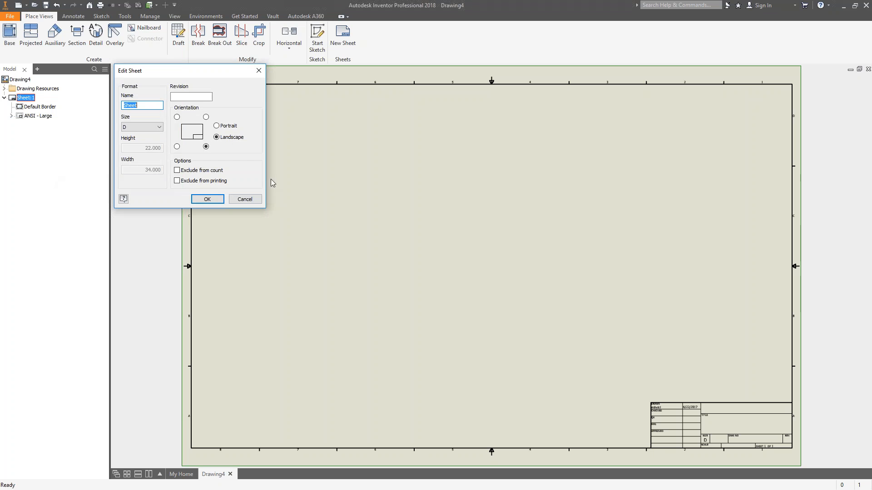
{"action": "left_click", "coordinate": [159, 128]}
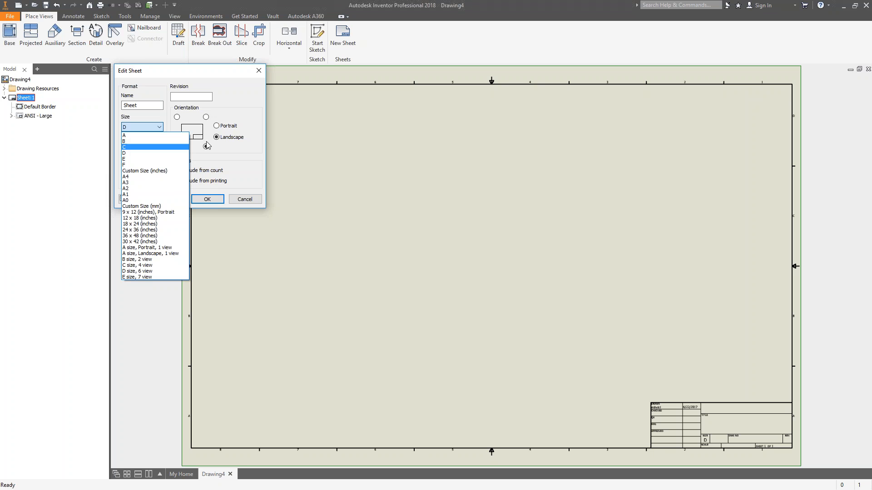
{"action": "left_click", "coordinate": [143, 206]}
{"action": "double_click", "coordinate": [152, 148]}
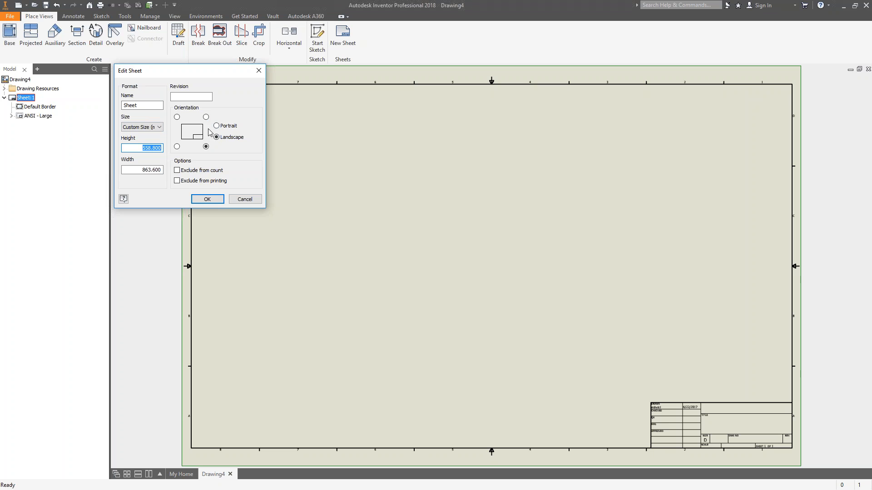
- Try the different title block corners and the portrait orientation for the sheet, discarding the sheet edits
{"action": "left_click", "coordinate": [177, 147]}
{"action": "left_click", "coordinate": [177, 117]}
{"action": "left_click", "coordinate": [206, 117]}
{"action": "left_click", "coordinate": [216, 126]}
{"action": "left_click", "coordinate": [206, 147]}
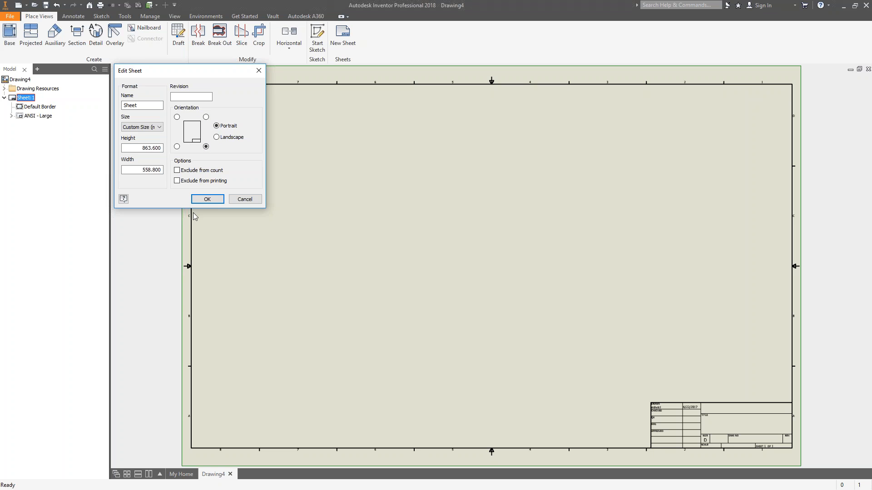
{"action": "left_click", "coordinate": [244, 200]}
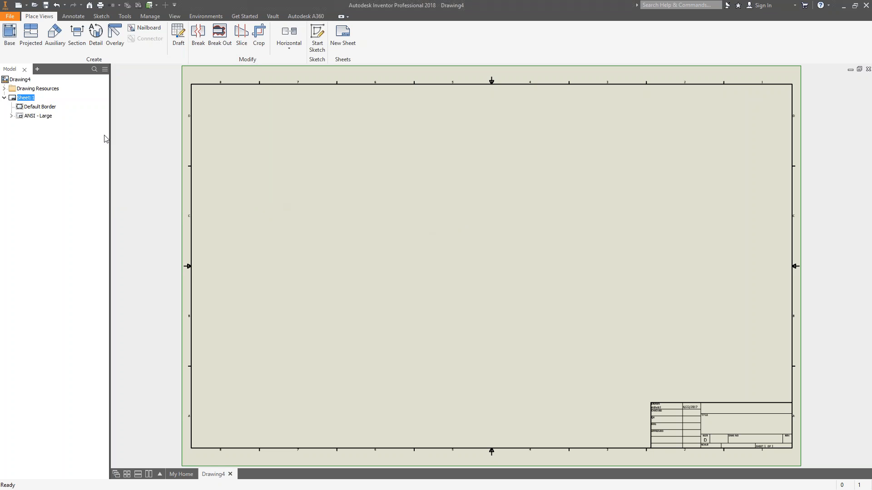
- Inspect the border and ANSI - Large title block under Sheet:1 and delete the default border from the sheet
{"action": "left_click", "coordinate": [39, 107]}
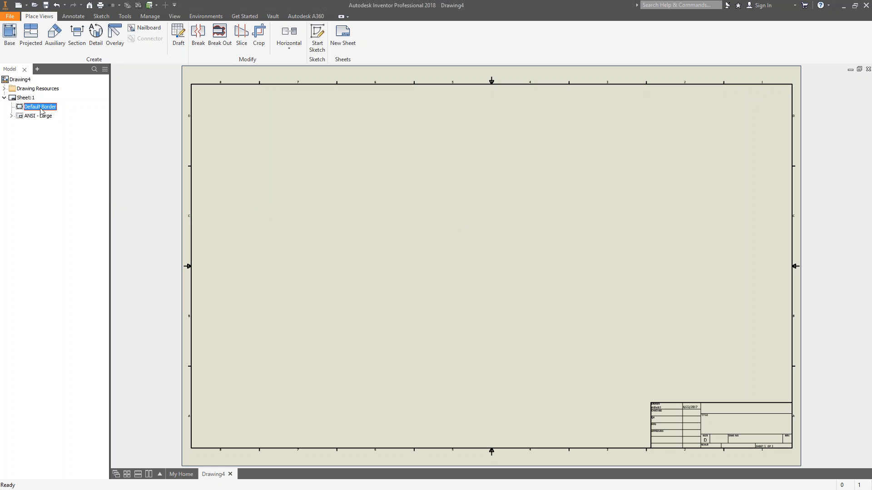
{"action": "left_click", "coordinate": [38, 118]}
{"action": "left_click", "coordinate": [11, 117]}
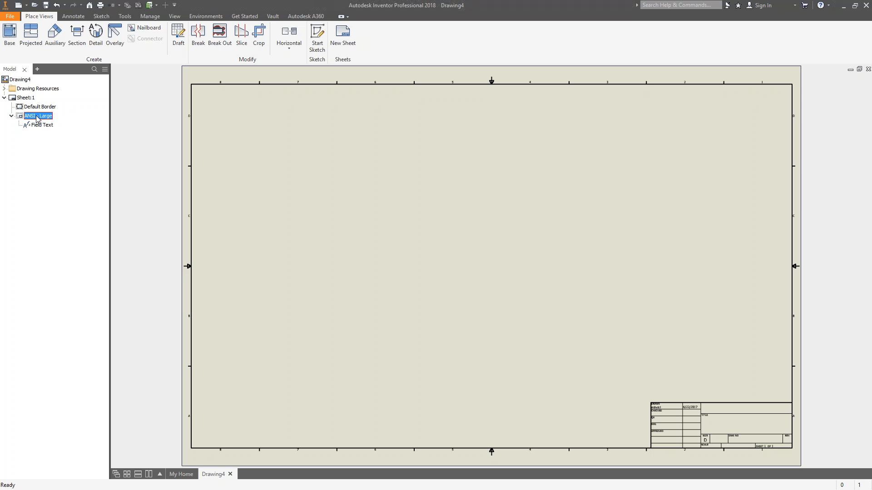
{"action": "left_click", "coordinate": [37, 118]}
{"action": "left_click", "coordinate": [44, 108]}
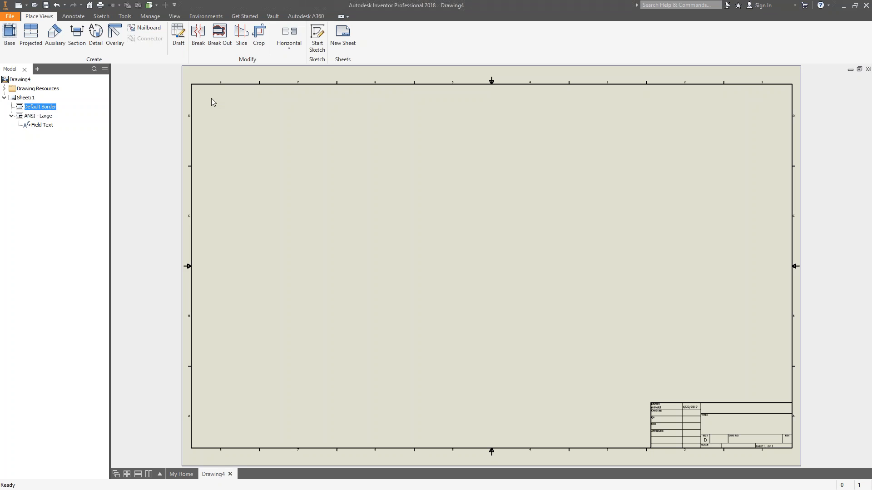
{"action": "right_click", "coordinate": [45, 111]}
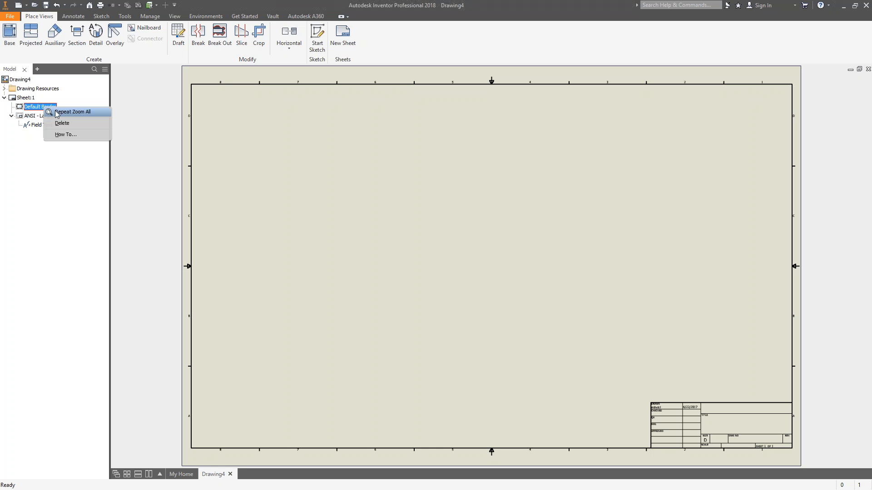
{"action": "left_click", "coordinate": [66, 127]}
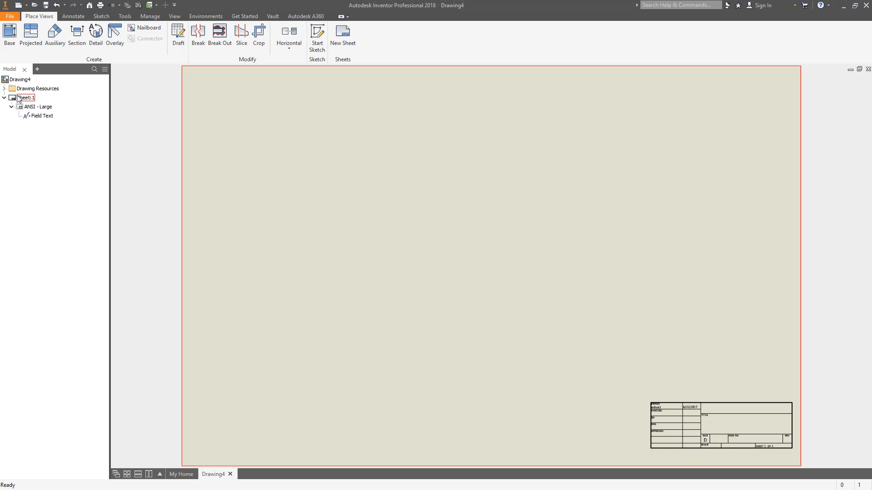
- Reinsert the Default Border from the drawing resources onto Sheet:1 and delete it from the sheet again
{"action": "left_click", "coordinate": [5, 88]}
{"action": "left_click", "coordinate": [11, 107]}
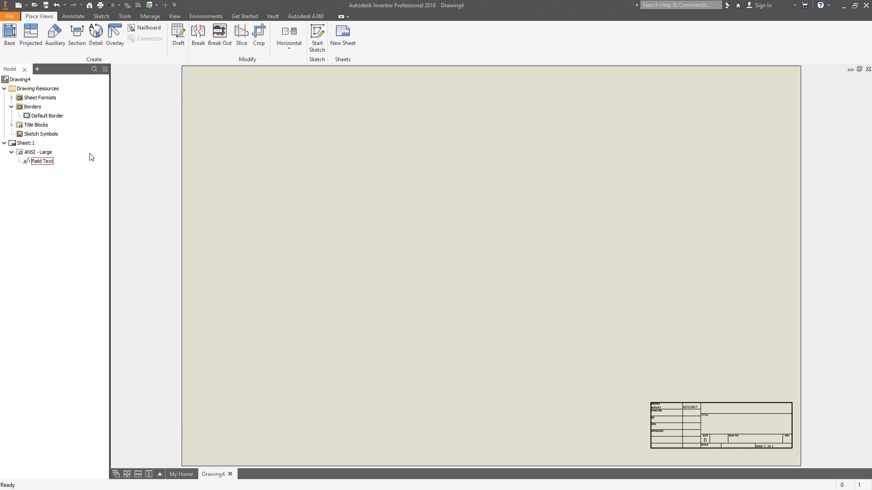
{"action": "double_click", "coordinate": [38, 117]}
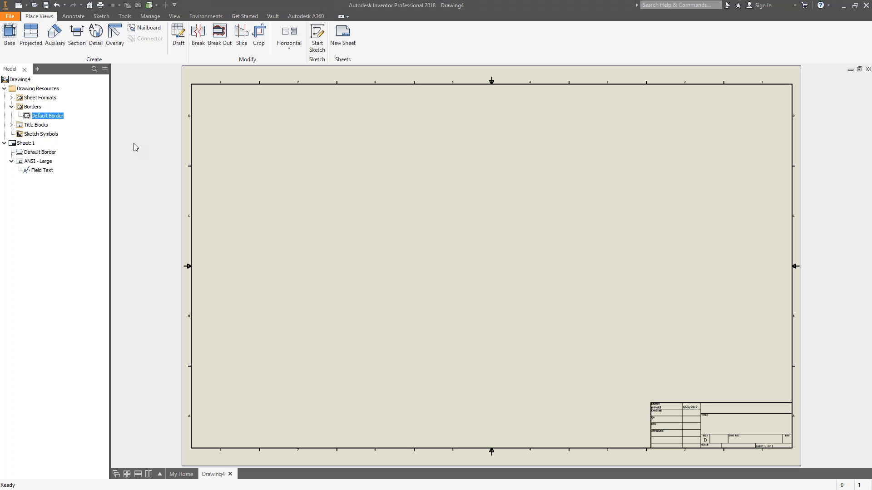
{"action": "right_click", "coordinate": [50, 152]}
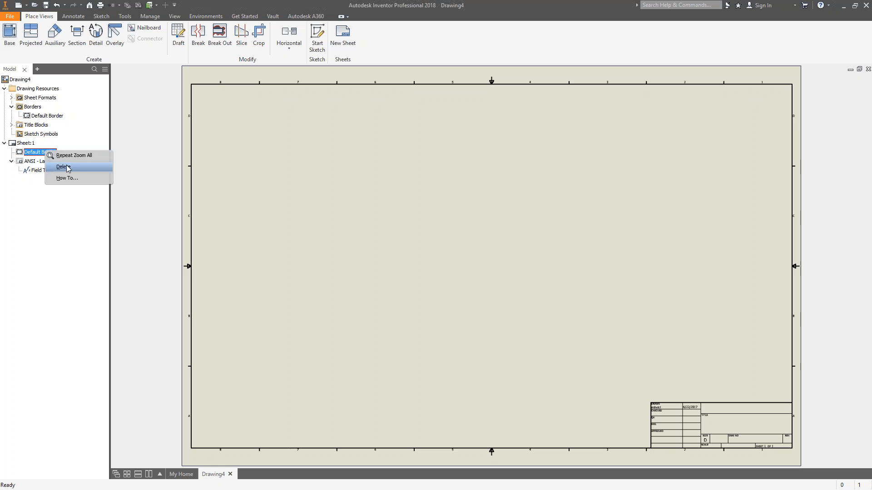
{"action": "left_click", "coordinate": [63, 167]}
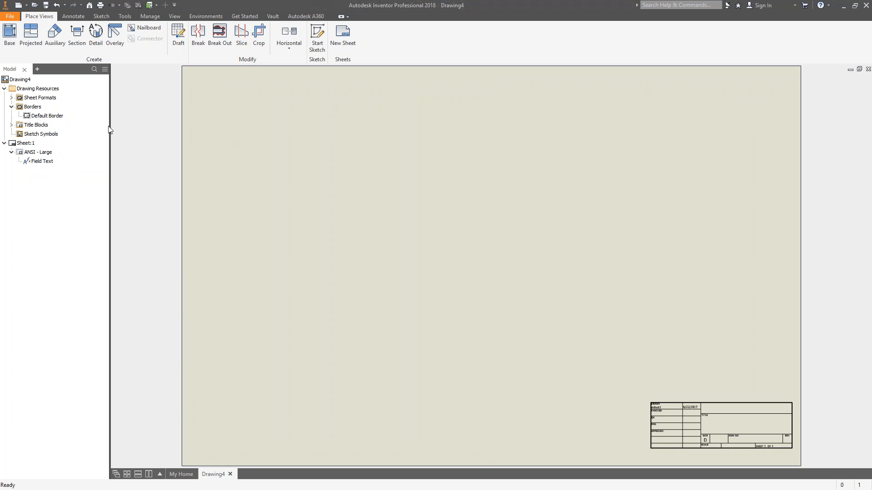
- Start defining a new plain border in the Borders folder of the drawing resources
{"action": "right_click", "coordinate": [33, 108]}
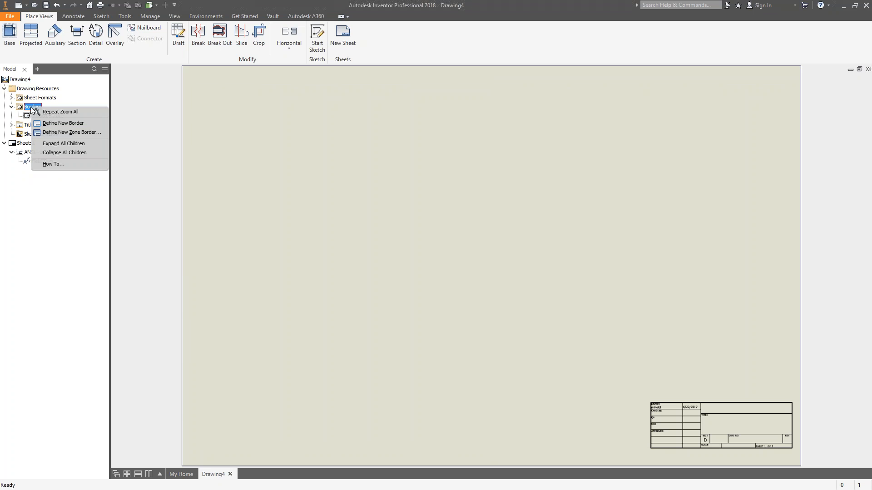
{"action": "left_click", "coordinate": [62, 123]}
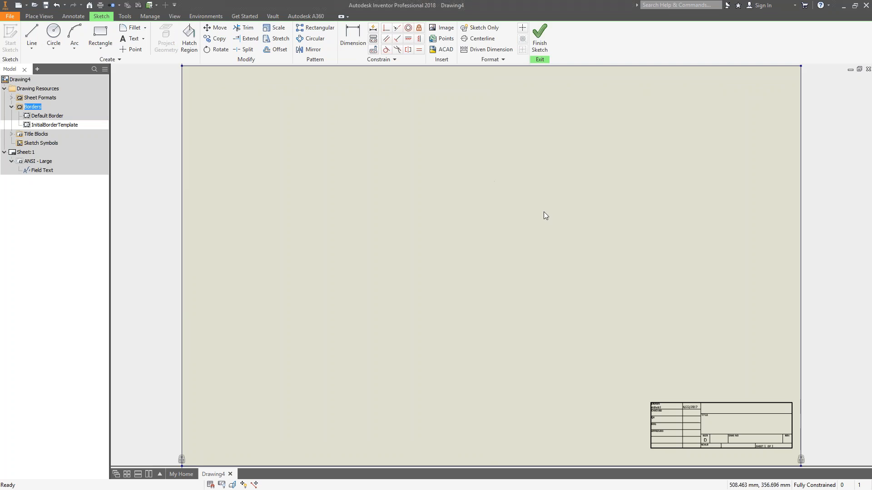
{"action": "scroll", "coordinate": [513, 234], "scroll_direction": "down", "scroll_amount": 3}
{"action": "scroll", "coordinate": [513, 238], "scroll_direction": "up", "scroll_amount": 5}
{"action": "middle_click_drag", "start_coordinate": [511, 233], "coordinate": [507, 237]}
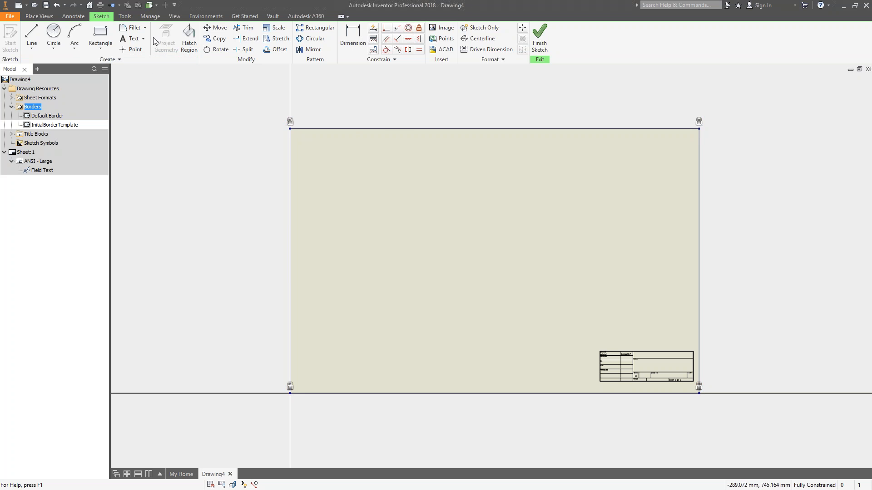
- Sketch a two-corner rectangle inside the sheet outline, its right side about 171 mm from the sheet's right edge
{"action": "left_click", "coordinate": [100, 34]}
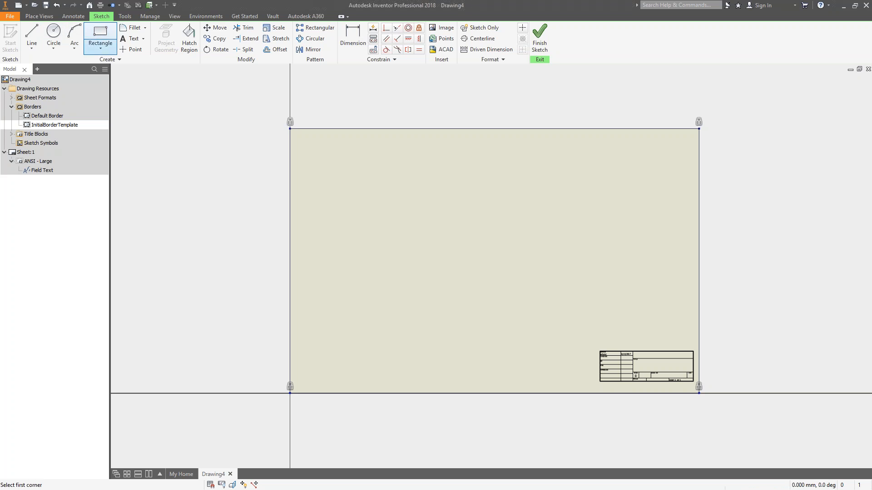
{"action": "left_click", "coordinate": [426, 202]}
{"action": "left_click", "coordinate": [618, 310]}
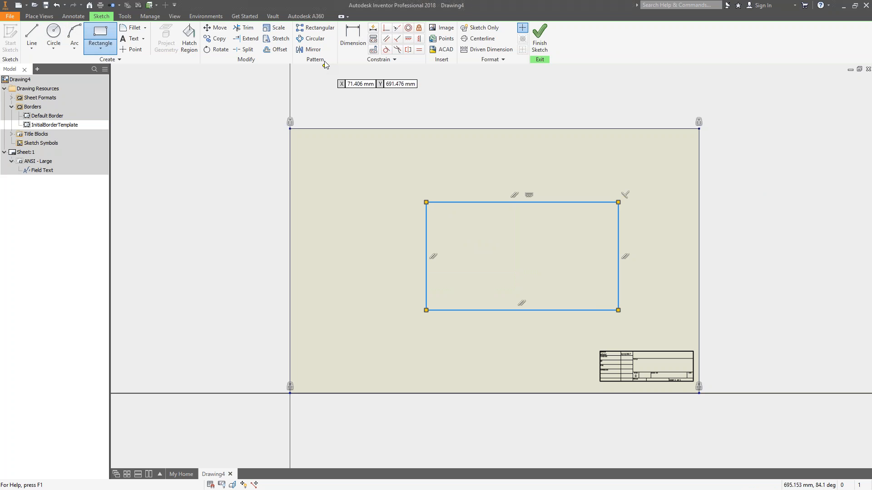
- Dimension the rectangle's right side to the sheet's upper-right corner at 10 mm
{"action": "left_click", "coordinate": [348, 32]}
{"action": "left_click", "coordinate": [618, 232]}
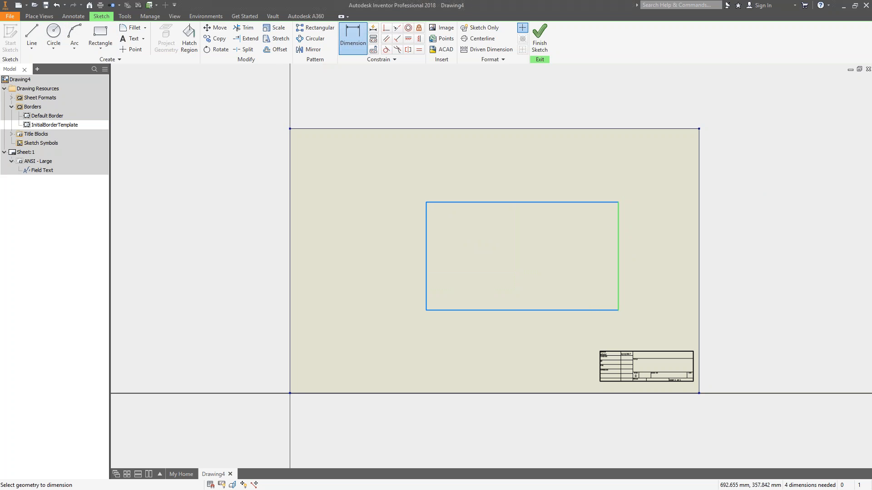
{"action": "left_click", "coordinate": [698, 130]}
{"action": "left_click", "coordinate": [680, 114]}
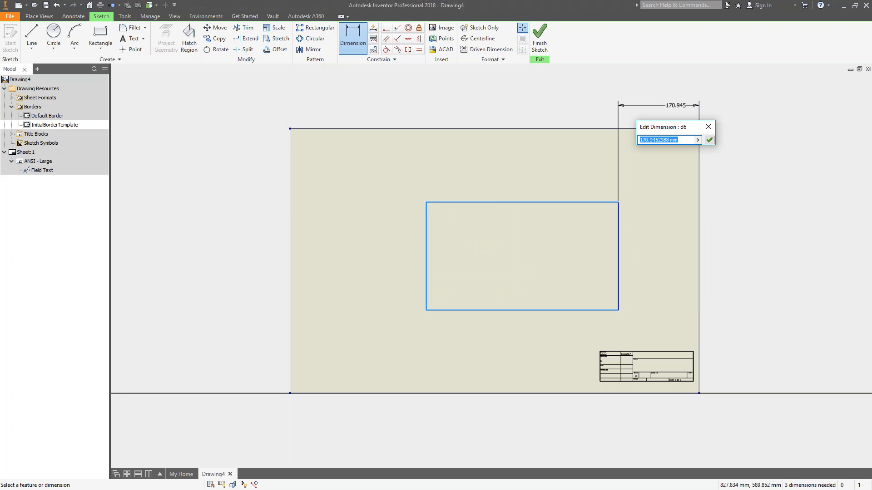
{"action": "type", "text": "10"}
{"action": "key", "text": "Return"}
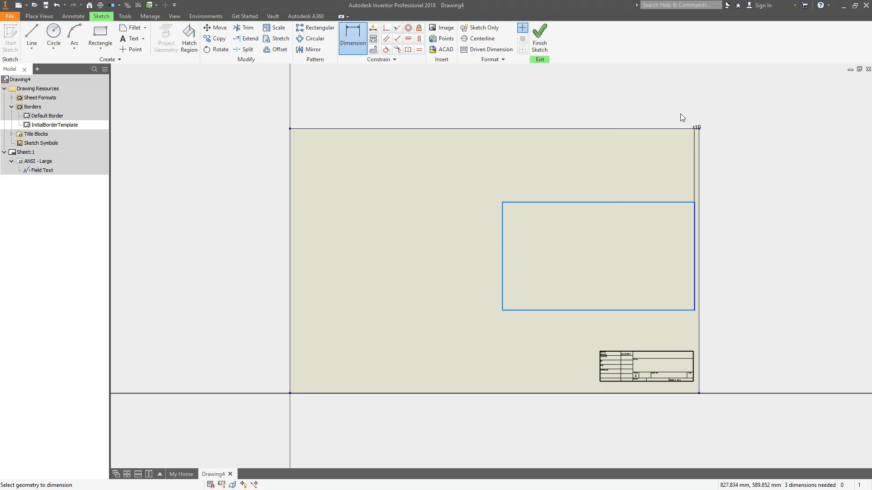
- Dimension the rectangle's left side to the sheet's upper-left corner at 10 mm
{"action": "left_click", "coordinate": [503, 255]}
{"action": "left_click", "coordinate": [291, 130]}
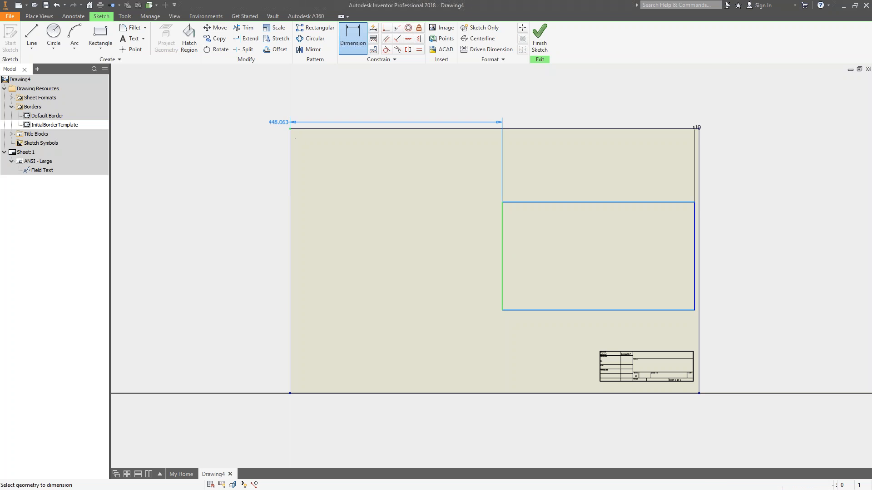
{"action": "left_click", "coordinate": [310, 103]}
{"action": "type", "text": "10"}
{"action": "key", "text": "Return"}
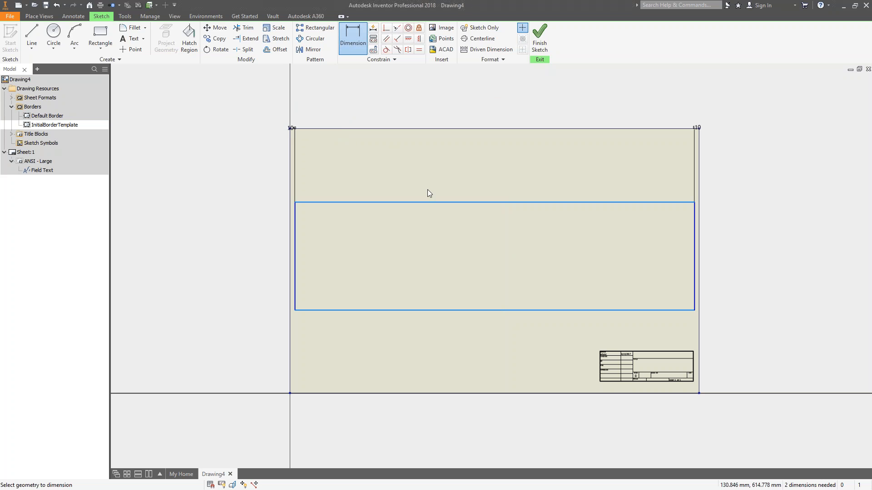
- Dimension the rectangle's top side to the sheet's upper-right corner at 10 mm
{"action": "left_click", "coordinate": [433, 203]}
{"action": "left_click", "coordinate": [699, 129]}
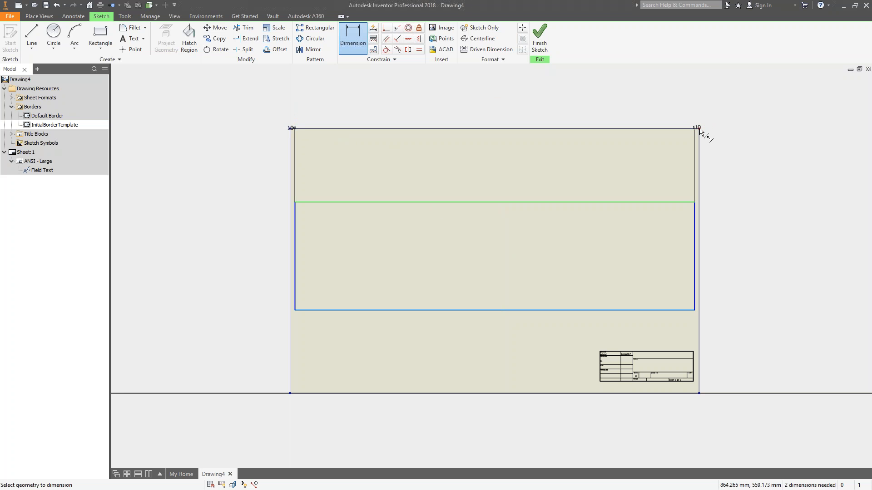
{"action": "left_click", "coordinate": [726, 147]}
{"action": "type", "text": "10"}
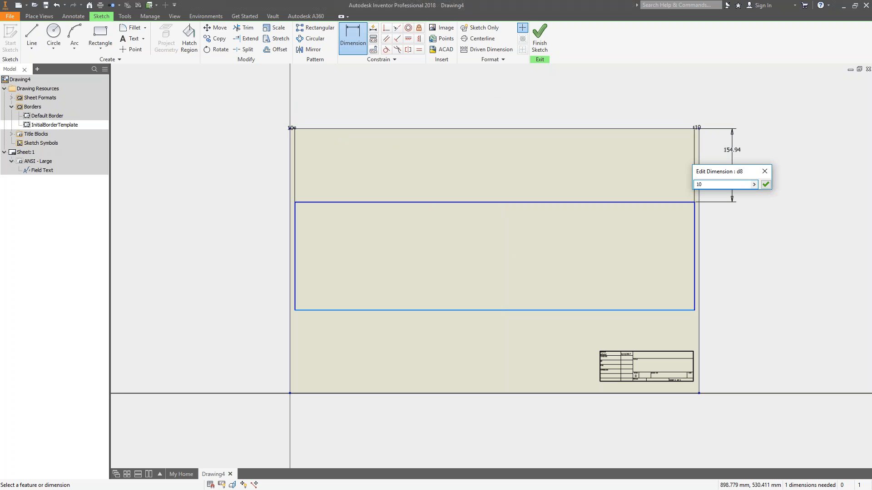
{"action": "key", "text": "Return"}
- Dimension the rectangle's bottom side to the sheet's lower-right corner at 10 mm
{"action": "left_click", "coordinate": [681, 310]}
{"action": "left_click", "coordinate": [699, 393]}
{"action": "left_click", "coordinate": [726, 374]}
{"action": "type", "text": "10"}
{"action": "key", "text": "Return"}
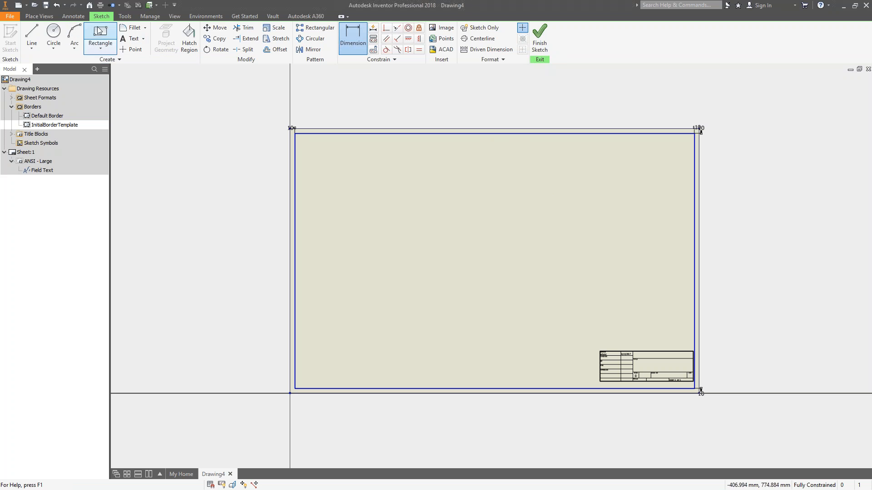
- Draw short centring lines from the midpoints of the rectangle's top and right sides out to the sheet edges
{"action": "key", "text": "l"}
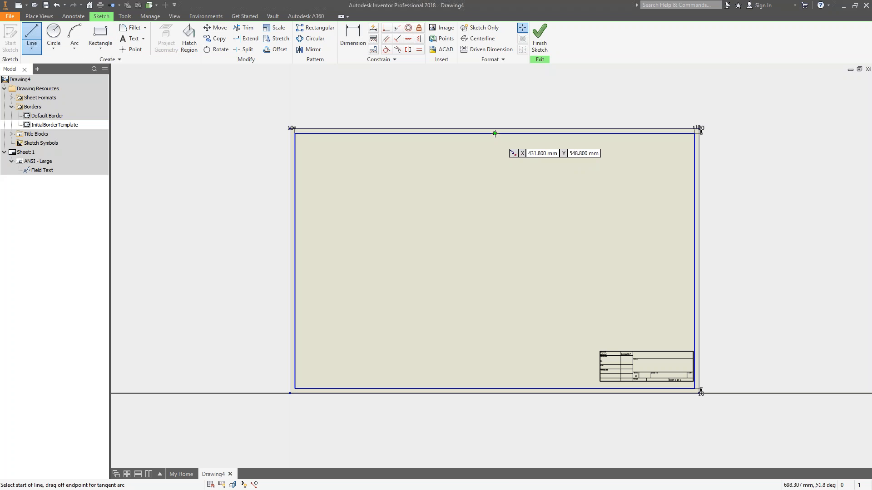
{"action": "left_click", "coordinate": [494, 133]}
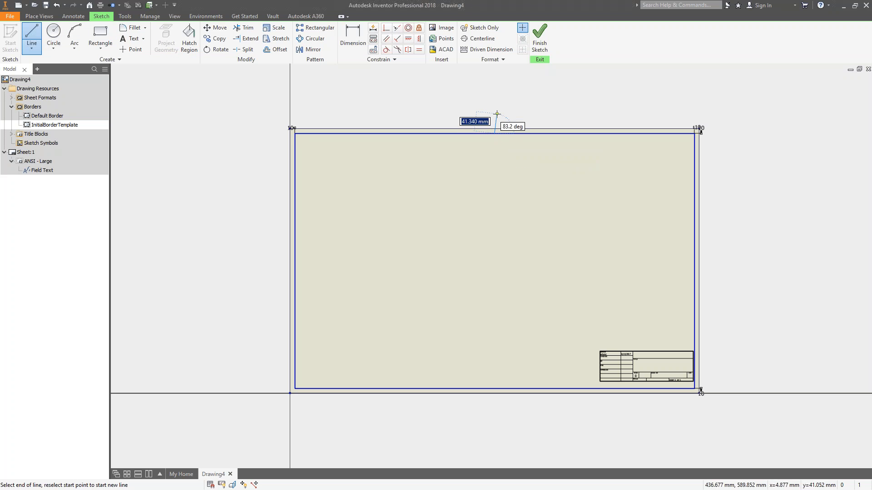
{"action": "left_click", "coordinate": [495, 129]}
{"action": "key", "text": "Escape"}
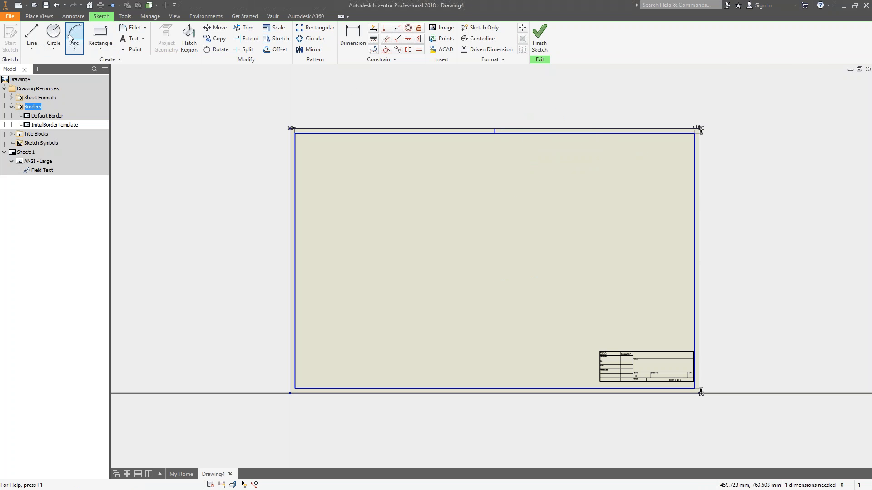
{"action": "left_click", "coordinate": [25, 35]}
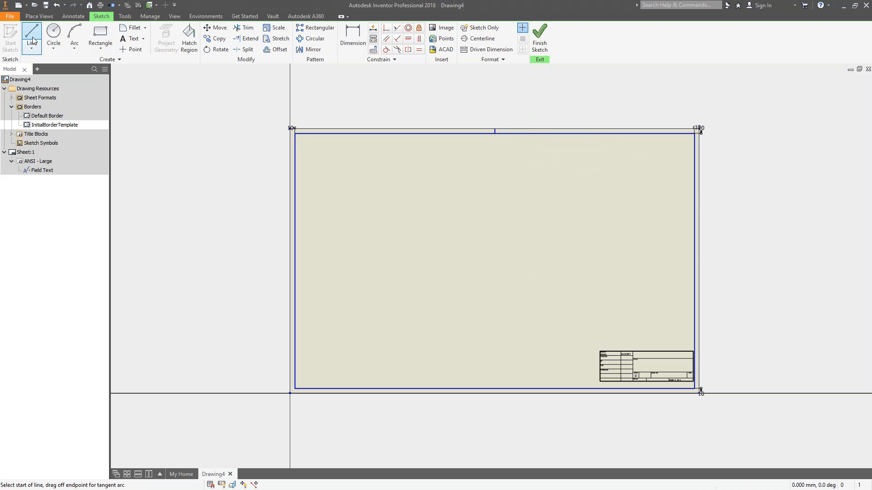
{"action": "left_click", "coordinate": [694, 261]}
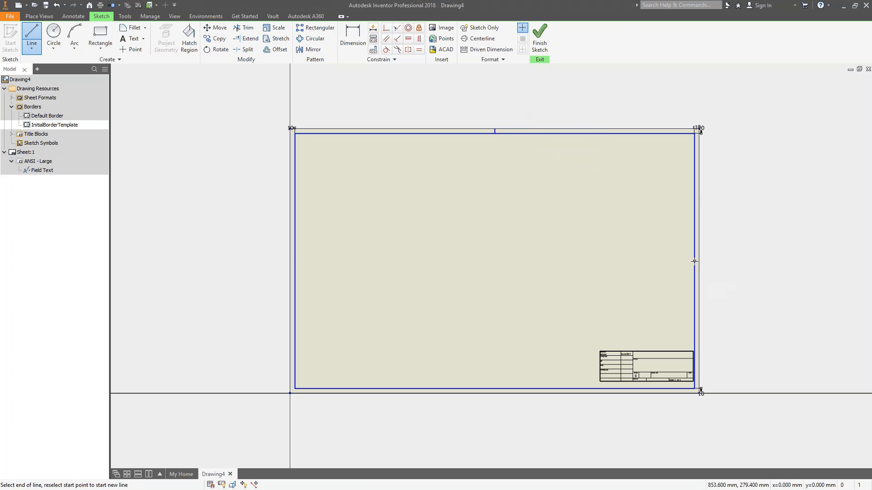
{"action": "left_click", "coordinate": [698, 261]}
{"action": "key", "text": "Escape"}
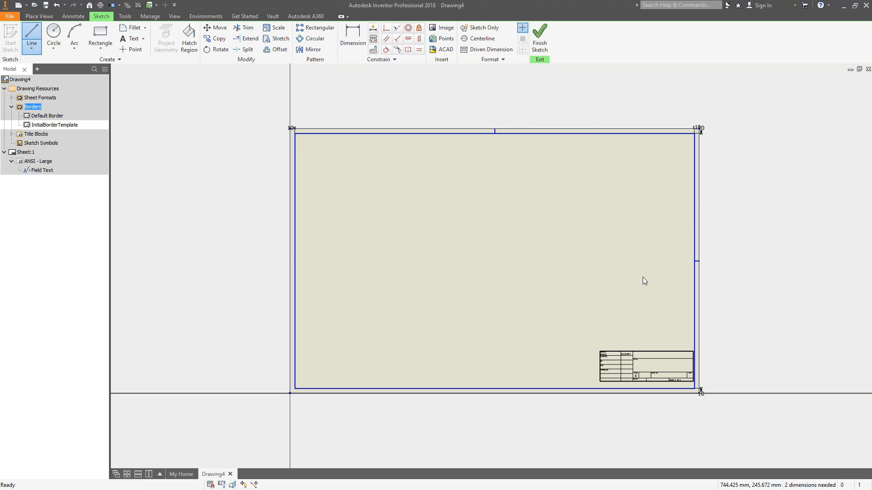
- Draw short centring lines from the midpoints of the rectangle's left and bottom sides out to the sheet edges
{"action": "key", "text": "l"}
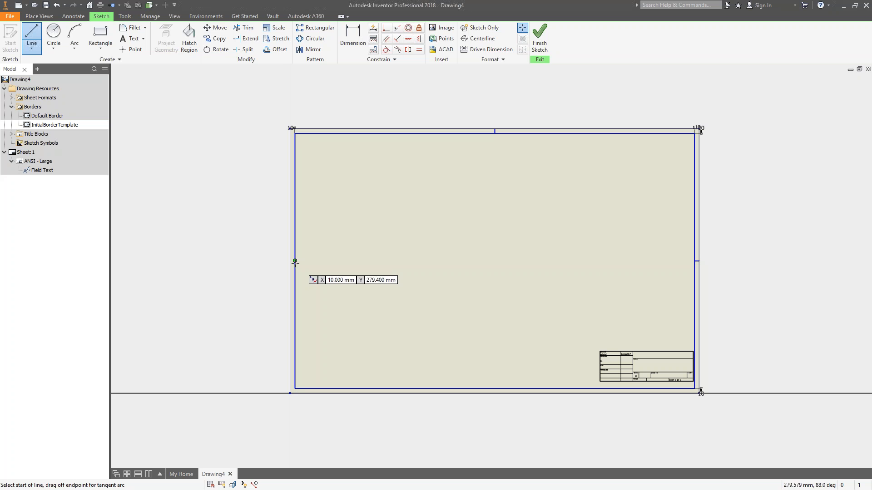
{"action": "left_click", "coordinate": [295, 262]}
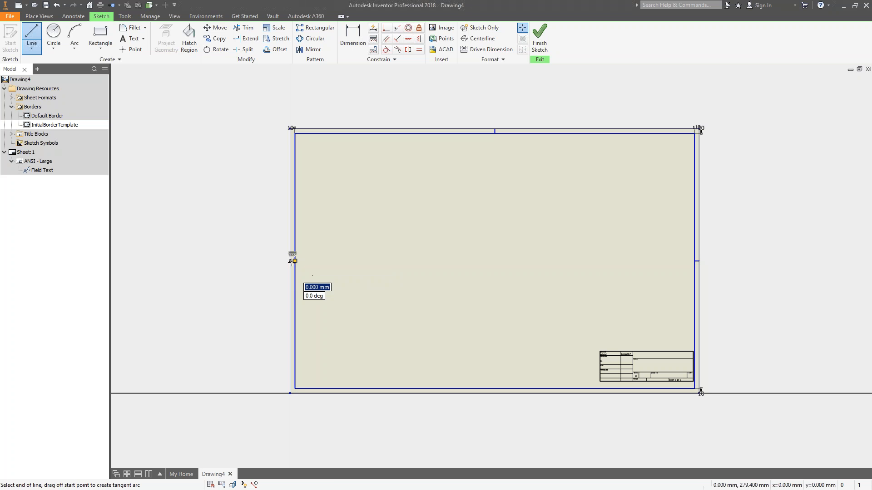
{"action": "double_click", "coordinate": [291, 261]}
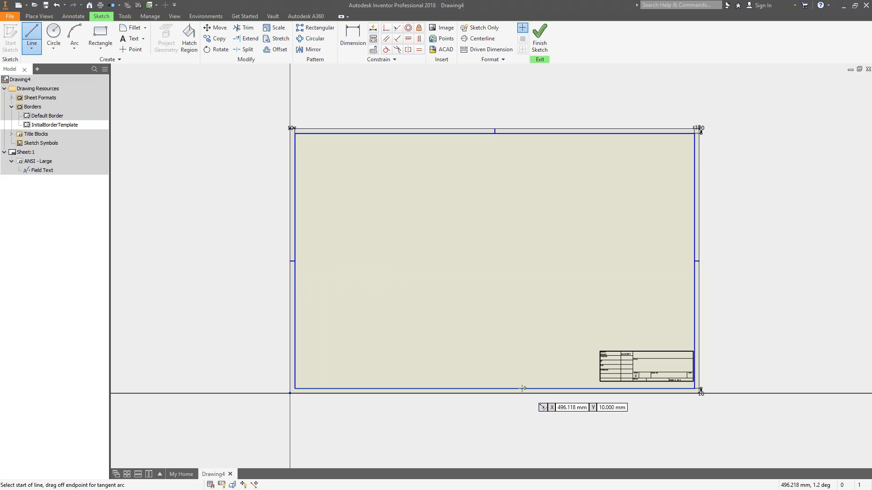
{"action": "left_click", "coordinate": [494, 389]}
{"action": "double_click", "coordinate": [494, 393]}
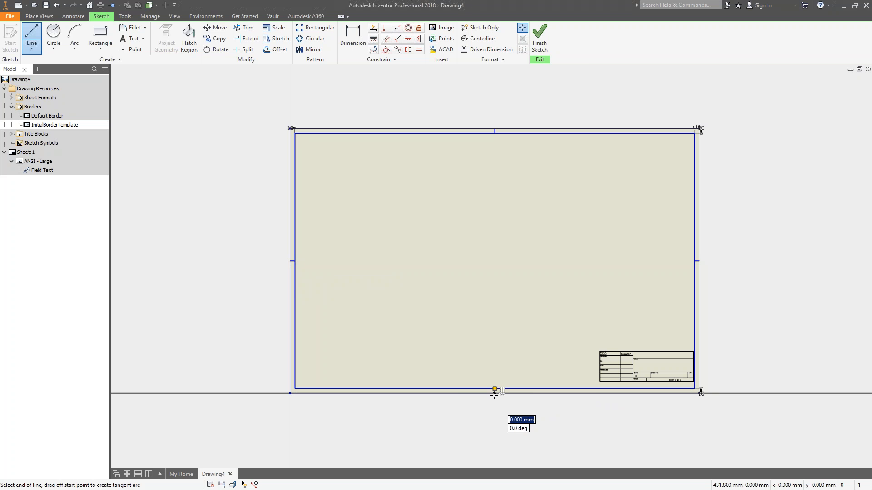
{"action": "key", "text": "Escape"}
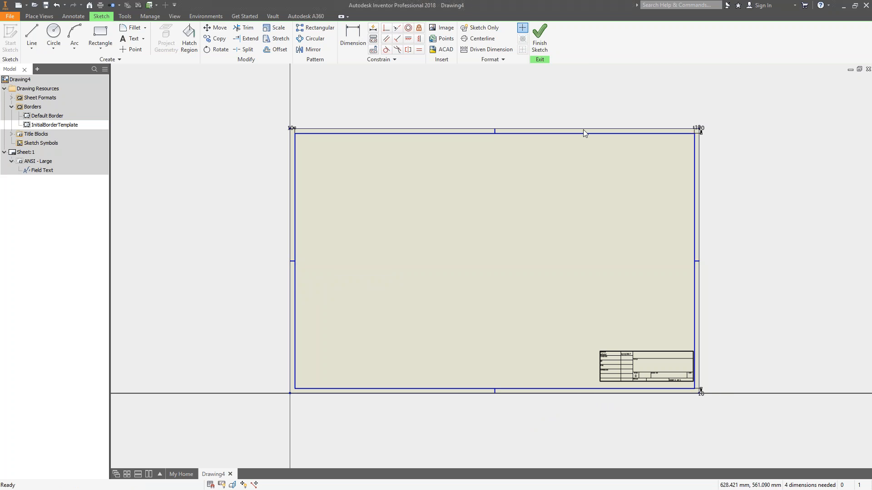
- Finish the border sketch and save it as a border named with the author's first name
{"action": "left_click", "coordinate": [540, 40]}
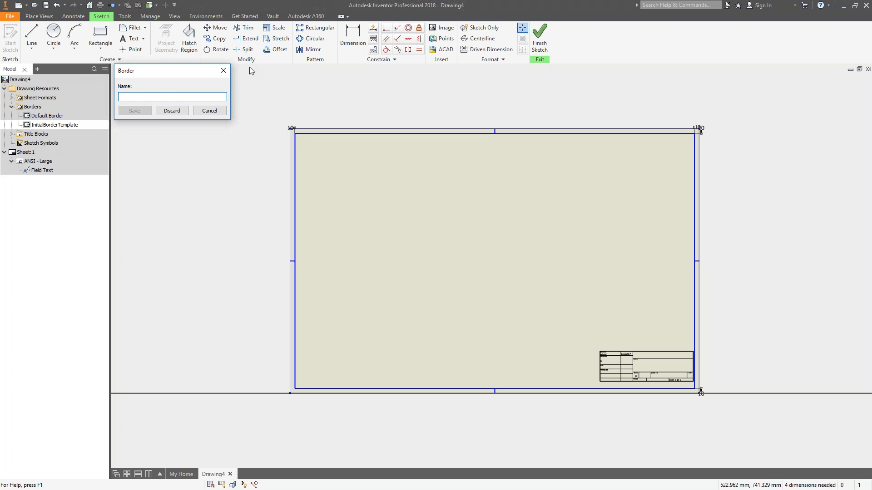
{"action": "type", "text": "Luke"}
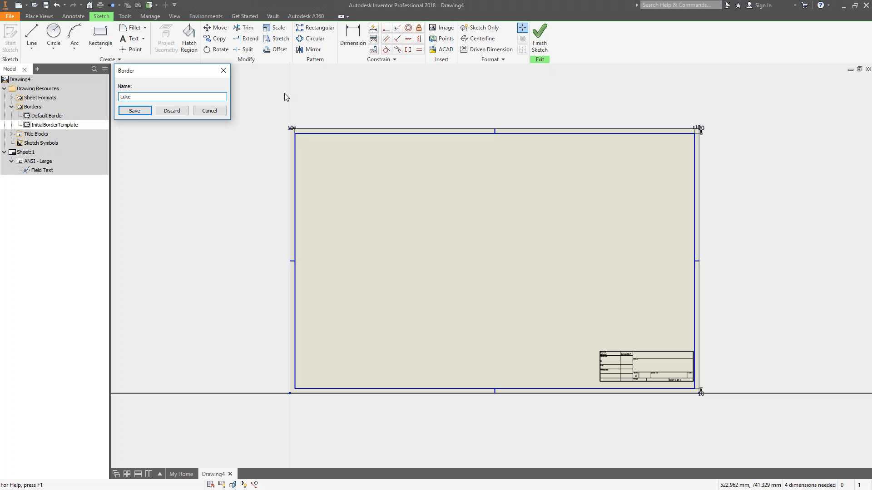
{"action": "left_click", "coordinate": [140, 114]}
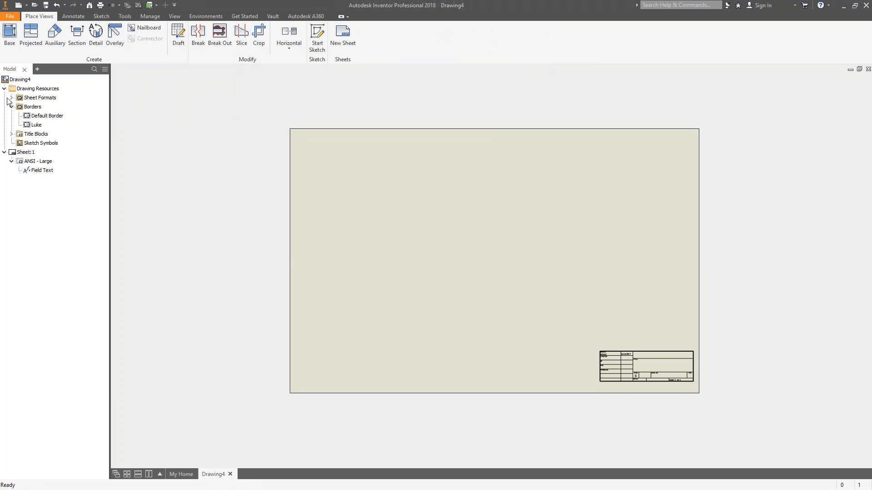
- Insert the newly saved custom border onto Sheet:1, undo the insertion once and insert it again
{"action": "left_click", "coordinate": [32, 127]}
{"action": "double_click", "coordinate": [32, 126]}
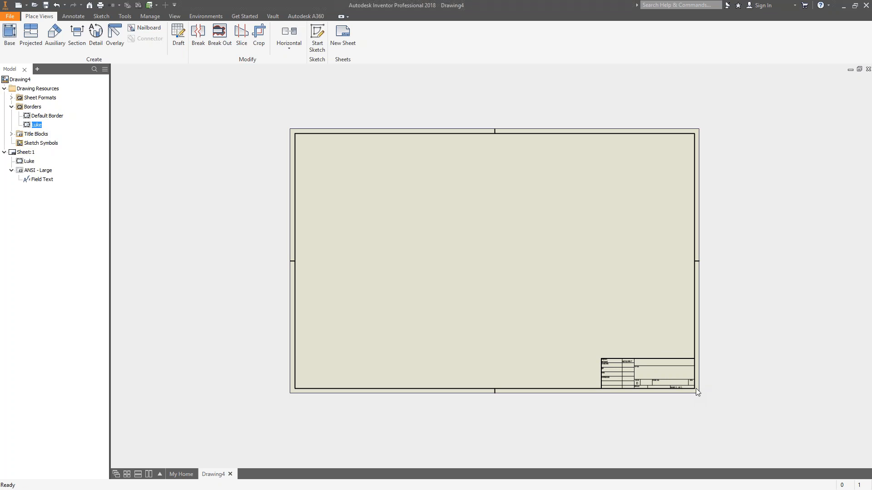
{"action": "left_click", "coordinate": [55, 6]}
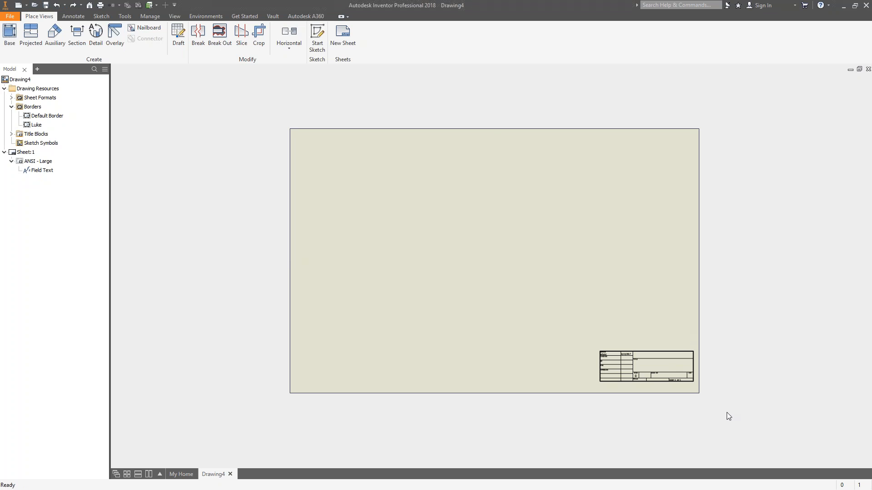
{"action": "double_click", "coordinate": [36, 125]}
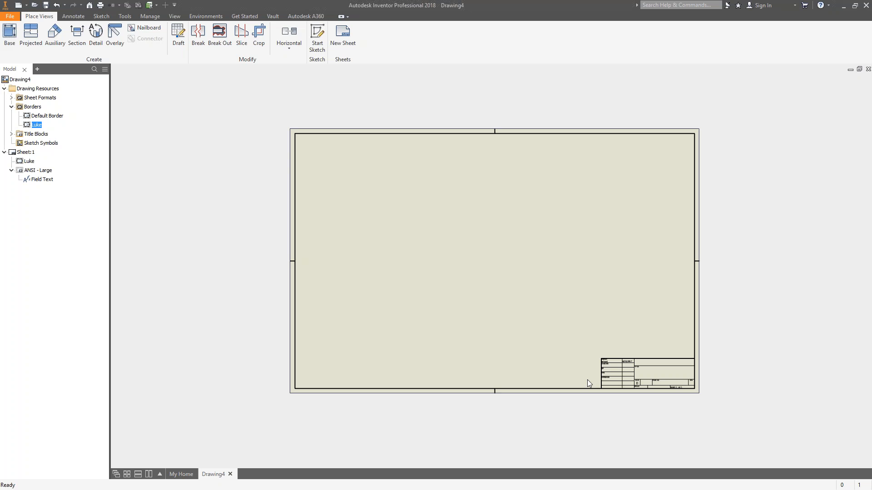
- Edit Sheet:1 so that the title block sits in the upper-right corner of the landscape sheet
{"action": "right_click", "coordinate": [25, 153]}
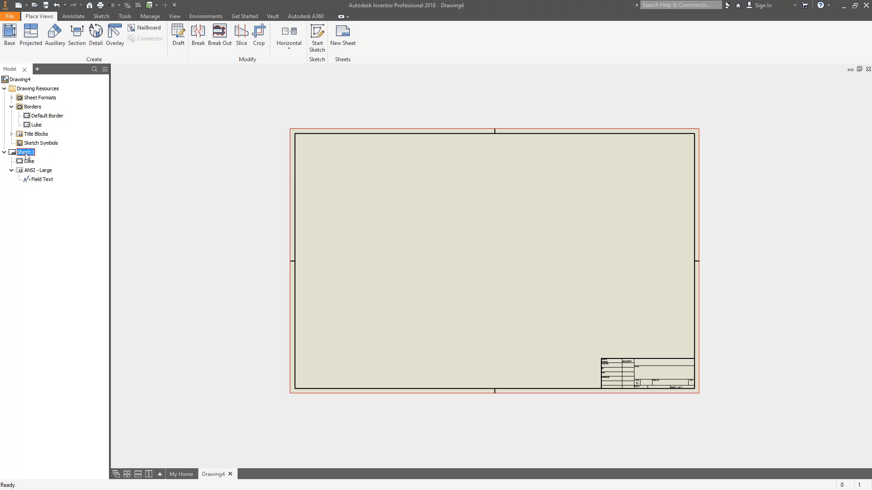
{"action": "left_click", "coordinate": [50, 227]}
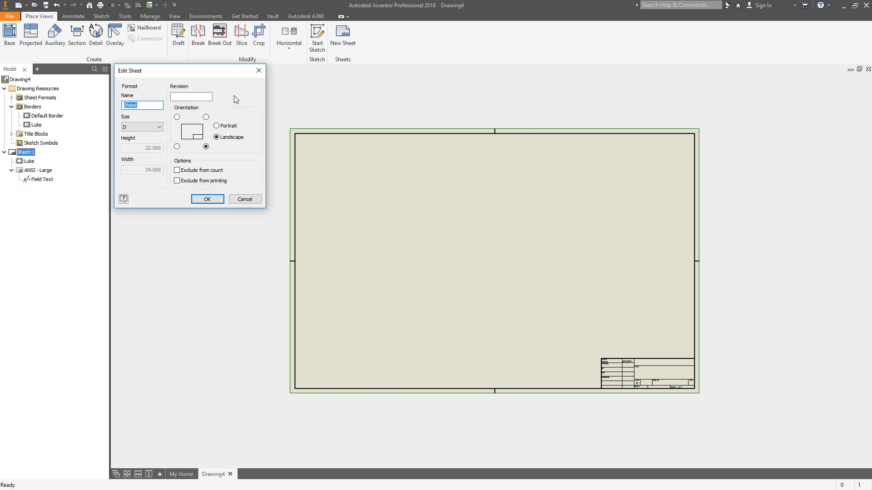
{"action": "left_click", "coordinate": [206, 117]}
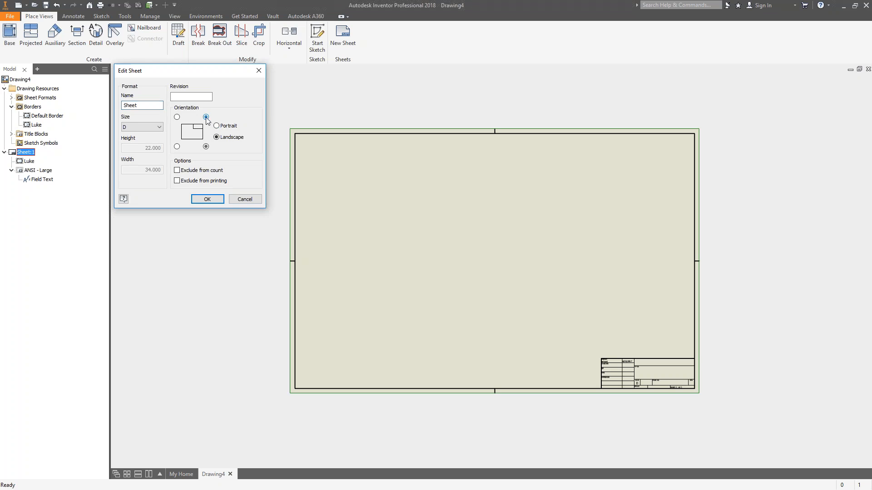
{"action": "left_click", "coordinate": [207, 199]}
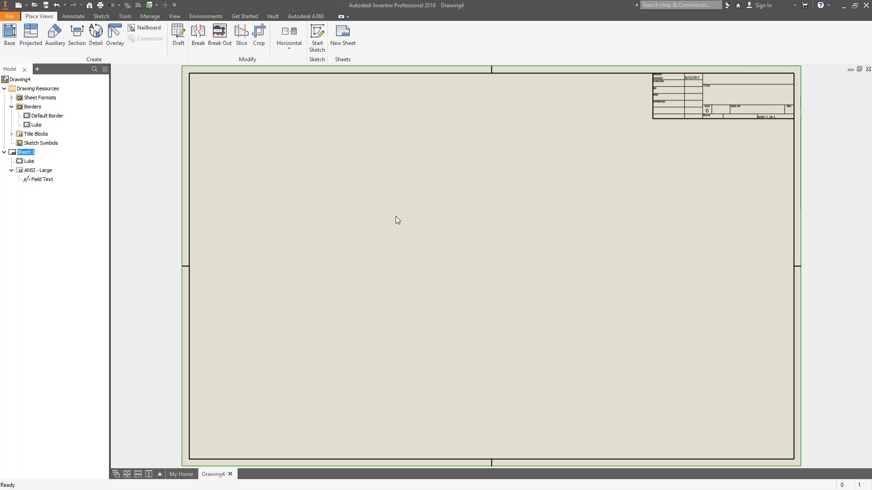
{"action": "right_click", "coordinate": [24, 153]}
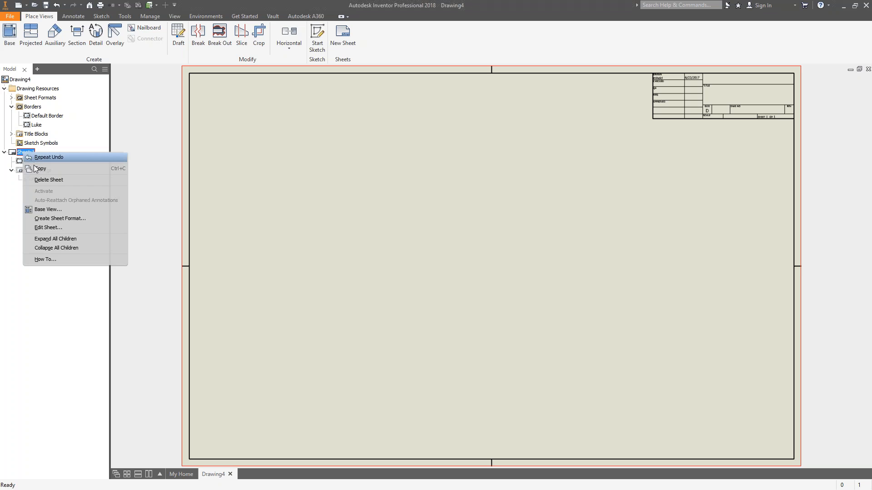
{"action": "left_click", "coordinate": [47, 210]}
{"action": "left_click", "coordinate": [262, 222]}
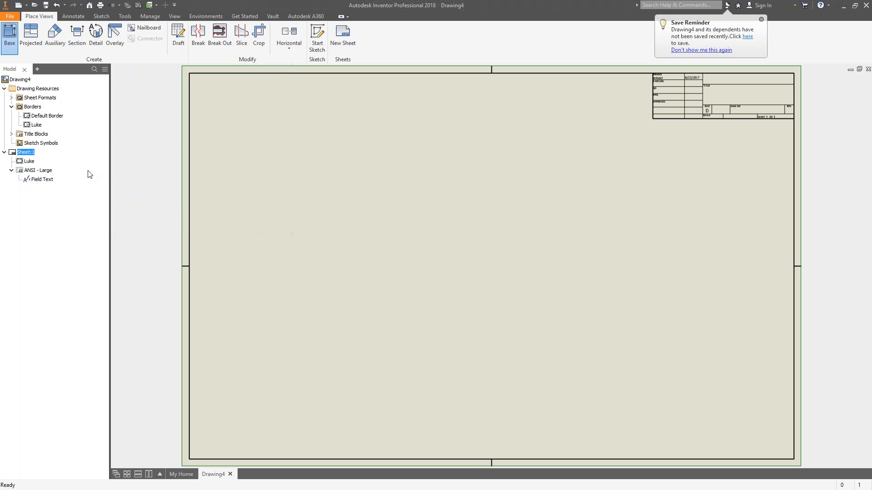
- Edit Sheet:1 so that the title block sits in the lower-right corner of the sheet
{"action": "right_click", "coordinate": [25, 152]}
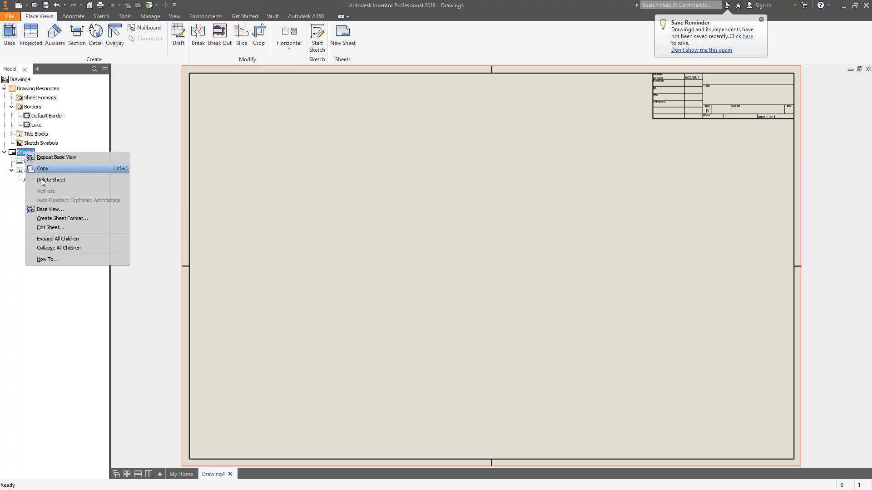
{"action": "left_click", "coordinate": [55, 228]}
{"action": "left_click", "coordinate": [210, 199]}
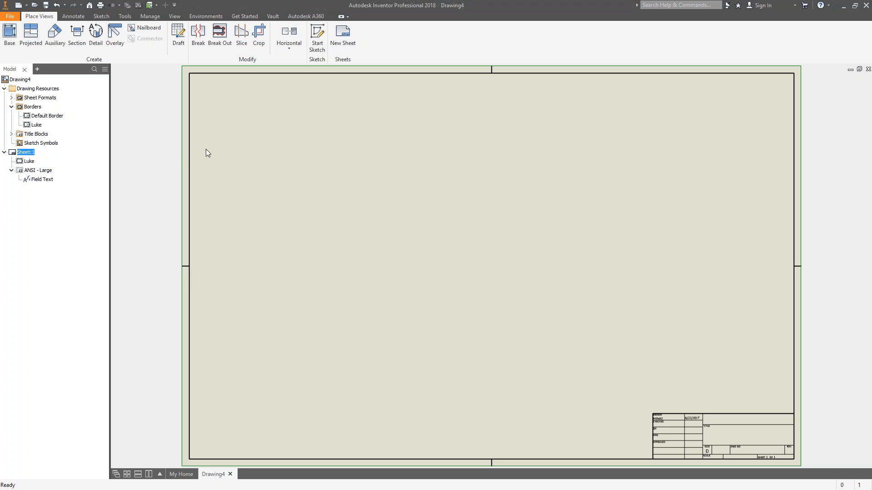
- Open the definition of the ANSI - Large title block on Sheet:1 for editing
{"action": "right_click", "coordinate": [31, 173]}
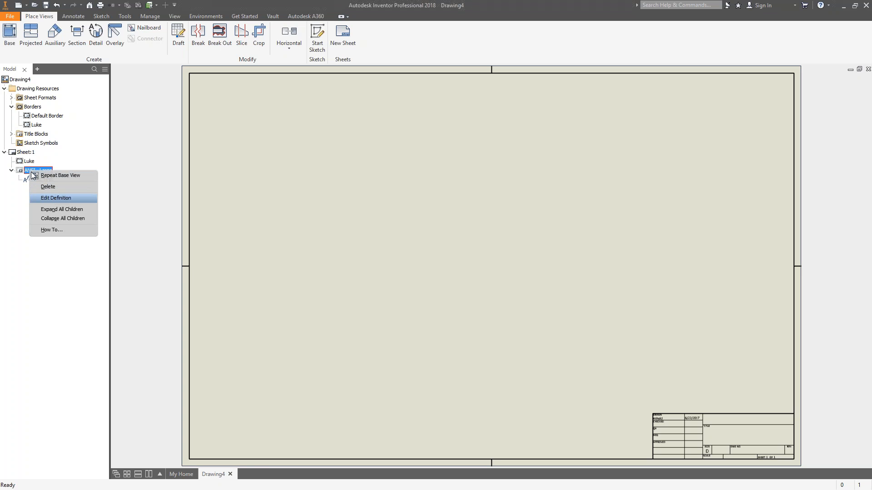
{"action": "left_click", "coordinate": [67, 198]}
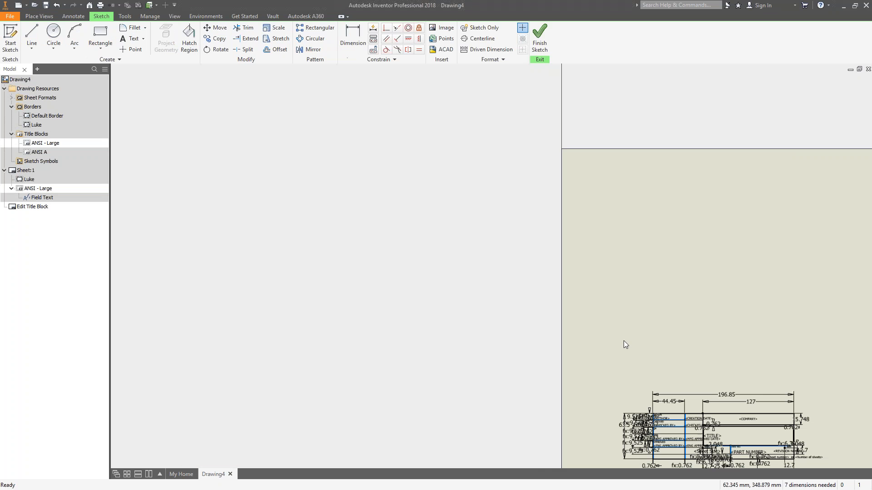
{"action": "scroll", "coordinate": [496, 252], "scroll_direction": "down", "scroll_amount": 8}
{"action": "scroll", "coordinate": [482, 251], "scroll_direction": "up", "scroll_amount": 2}
{"action": "middle_click_drag", "start_coordinate": [468, 262], "coordinate": [452, 212]}
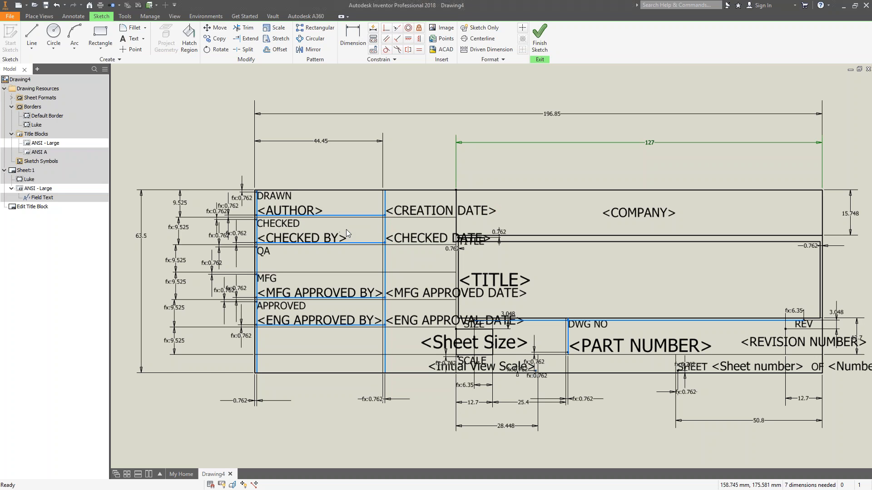
{"action": "scroll", "coordinate": [551, 258], "scroll_direction": "up", "scroll_amount": 3}
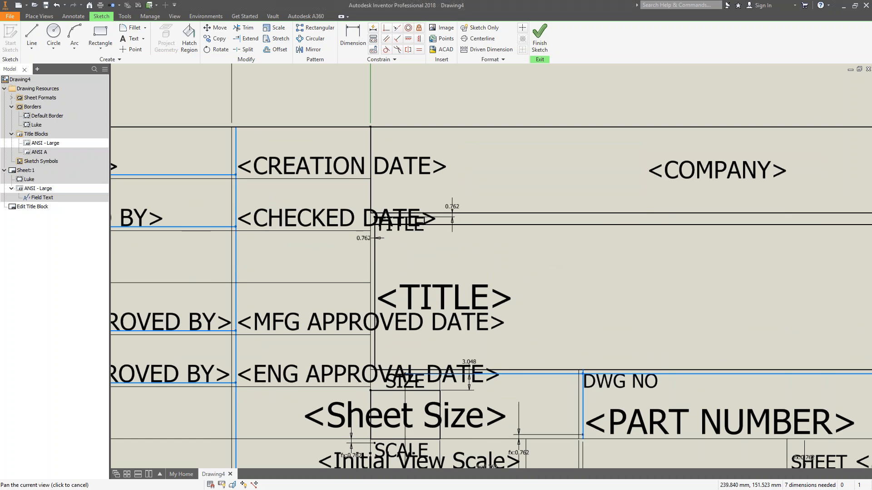
{"action": "middle_click_drag", "start_coordinate": [551, 258], "coordinate": [570, 177]}
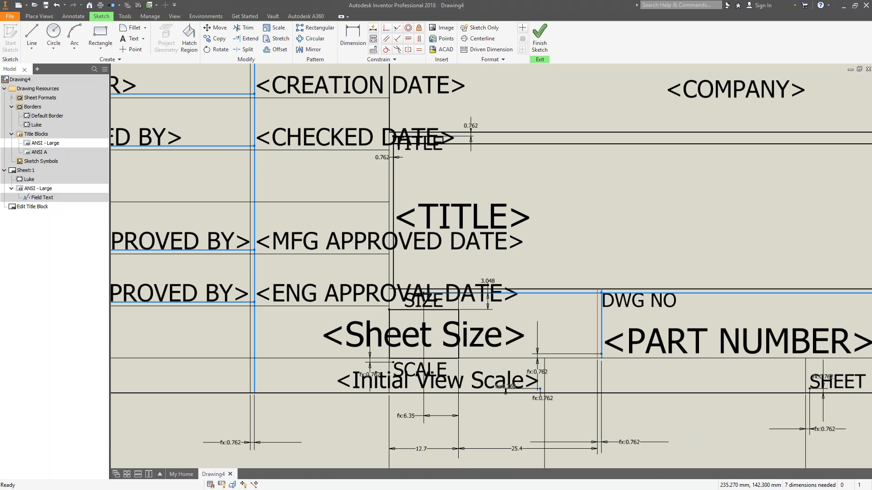
- Examine the text fields and dimensions of the ANSI - Large title block sketch, especially the DWG NO and PART NUMBER cells
{"action": "scroll", "coordinate": [631, 307], "scroll_direction": "up", "scroll_amount": 4}
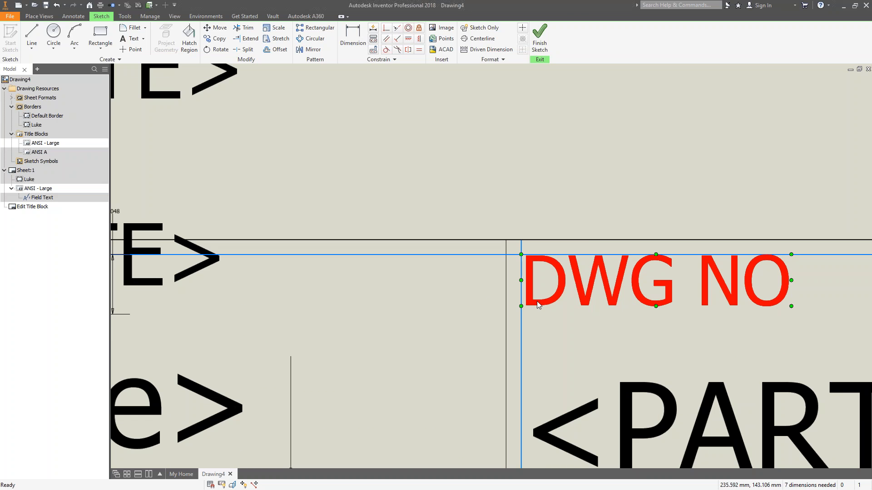
{"action": "scroll", "coordinate": [536, 301], "scroll_direction": "down", "scroll_amount": 3}
{"action": "scroll", "coordinate": [537, 320], "scroll_direction": "down", "scroll_amount": 3}
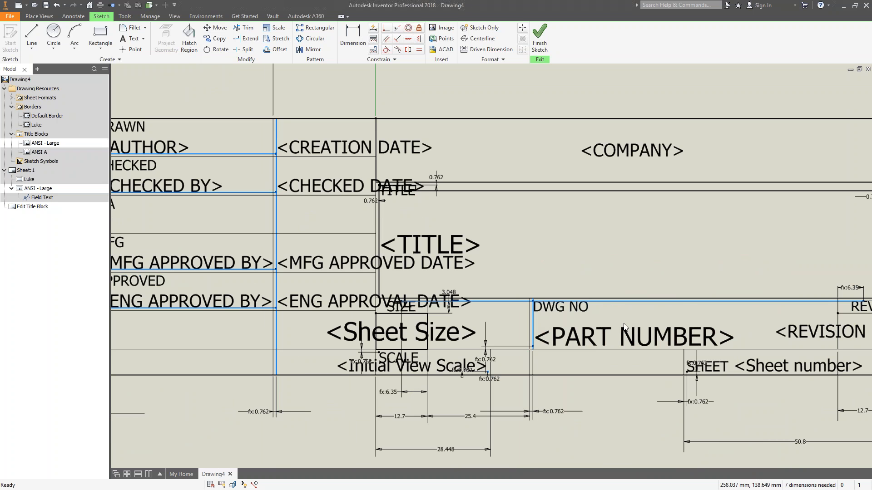
{"action": "scroll", "coordinate": [475, 267], "scroll_direction": "down", "scroll_amount": 3}
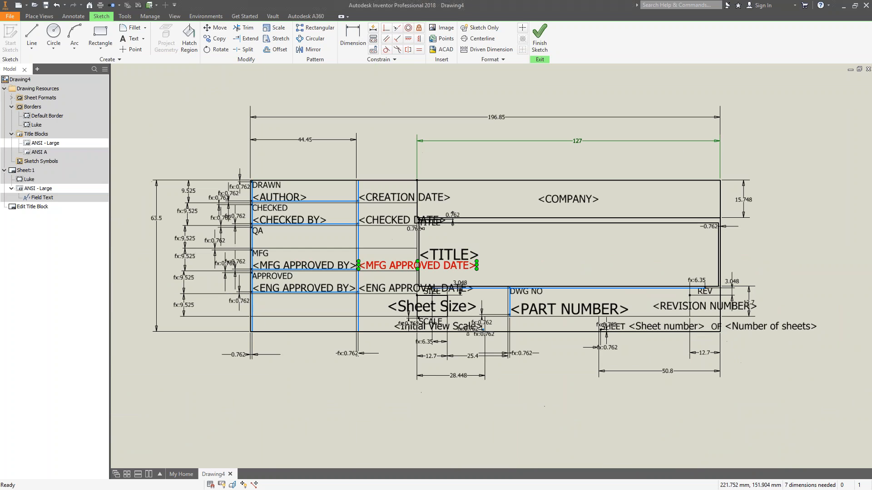
{"action": "middle_click_drag", "start_coordinate": [475, 266], "coordinate": [500, 273]}
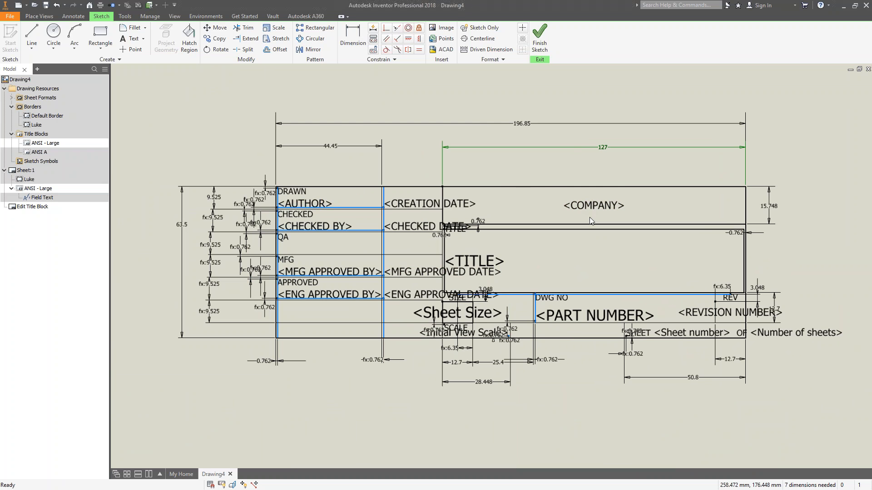
{"action": "scroll", "coordinate": [590, 221], "scroll_direction": "up", "scroll_amount": 5}
{"action": "scroll", "coordinate": [556, 233], "scroll_direction": "down", "scroll_amount": 3}
{"action": "middle_click_drag", "start_coordinate": [450, 313], "coordinate": [550, 288]}
{"action": "middle_click_drag", "start_coordinate": [640, 331], "coordinate": [536, 248]}
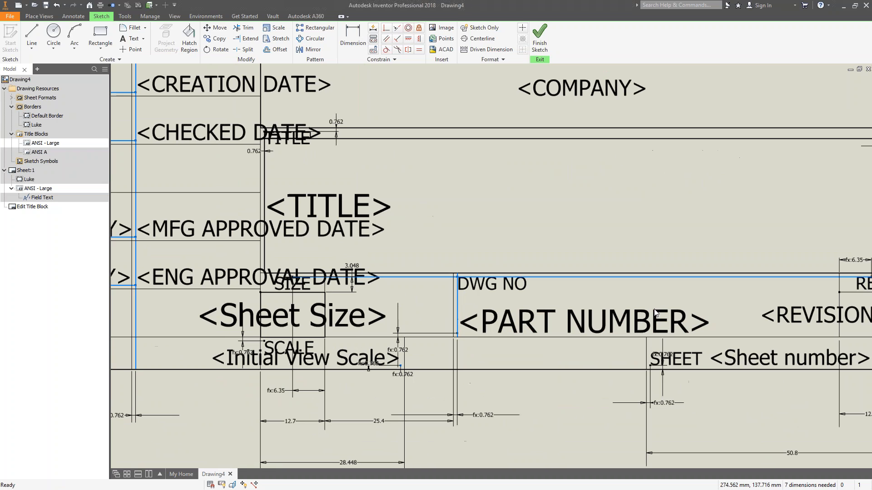
- Open the text formatting of the PART NUMBER field and examine the property types and the properties offered under Properties - Model
{"action": "double_click", "coordinate": [579, 322]}
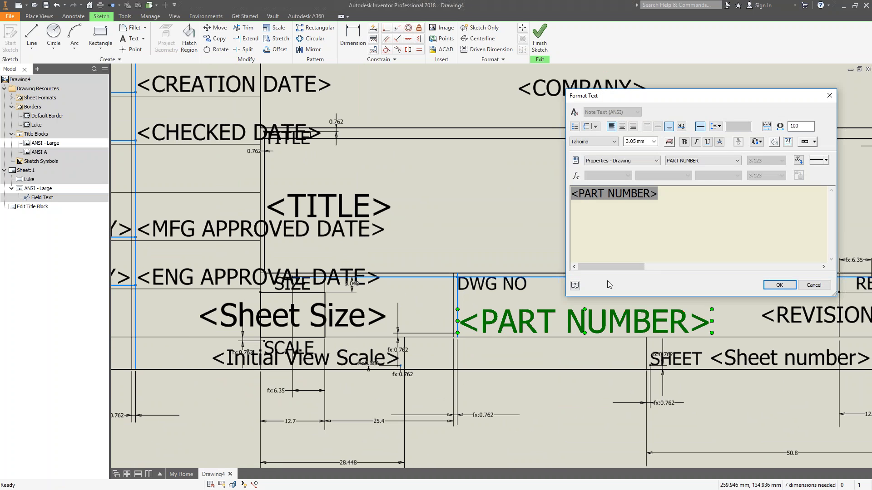
{"action": "left_click_drag", "start_coordinate": [691, 93], "coordinate": [449, 83]}
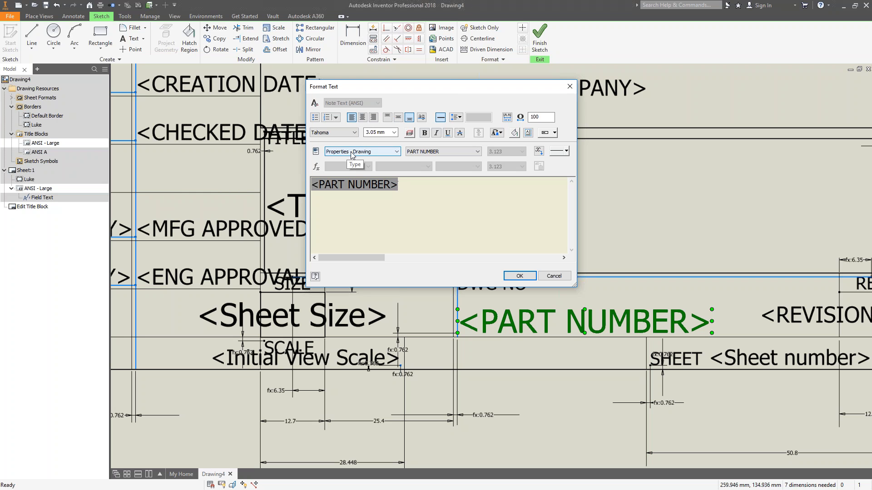
{"action": "left_click", "coordinate": [395, 152]}
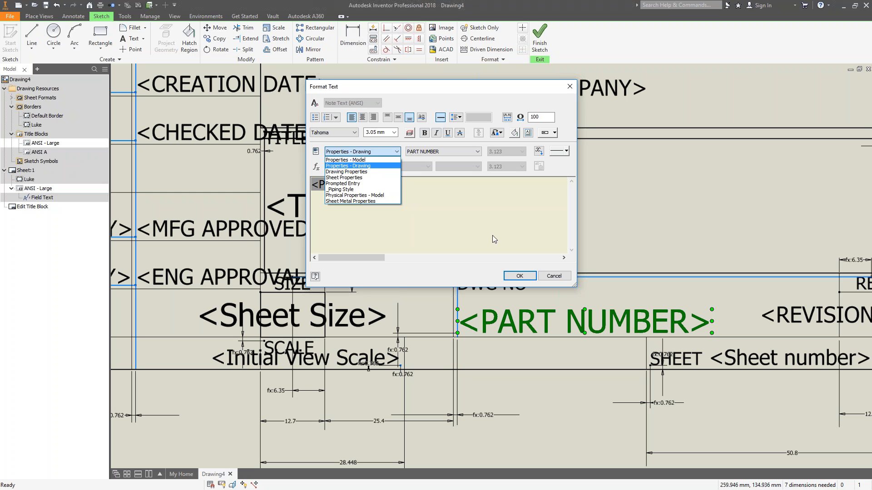
{"action": "left_click", "coordinate": [561, 278]}
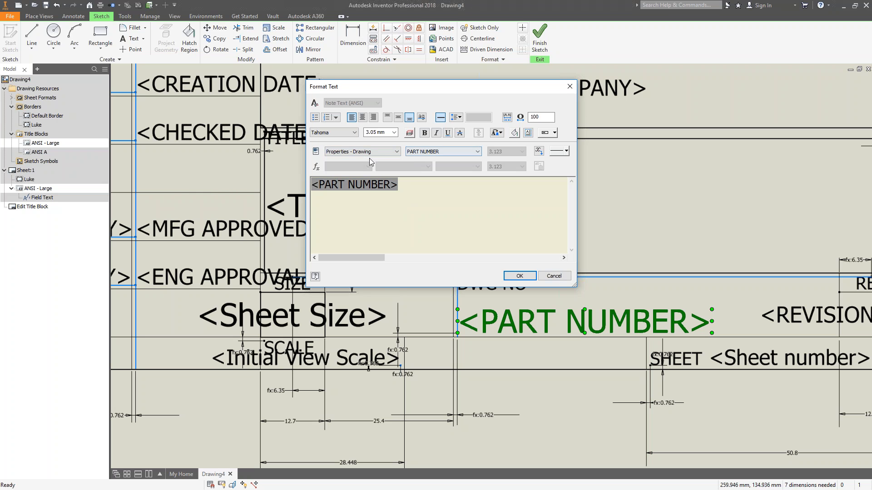
{"action": "left_click", "coordinate": [397, 155]}
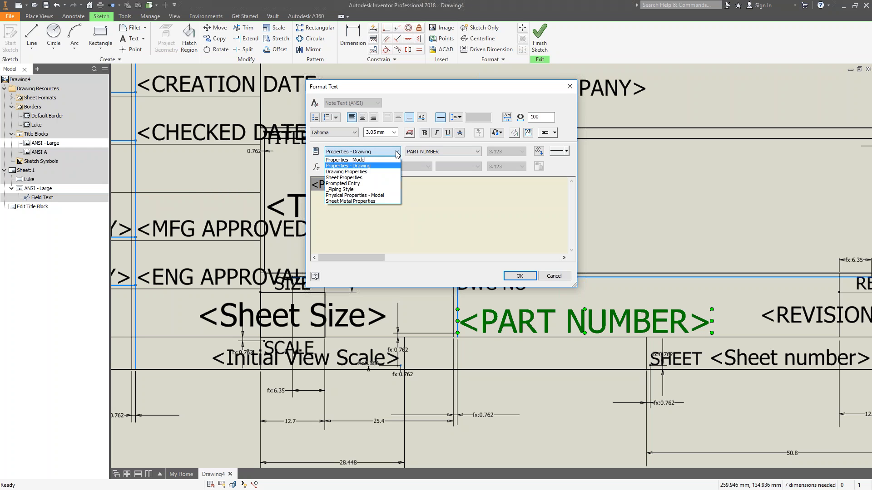
{"action": "left_click", "coordinate": [352, 164]}
{"action": "left_click", "coordinate": [470, 154]}
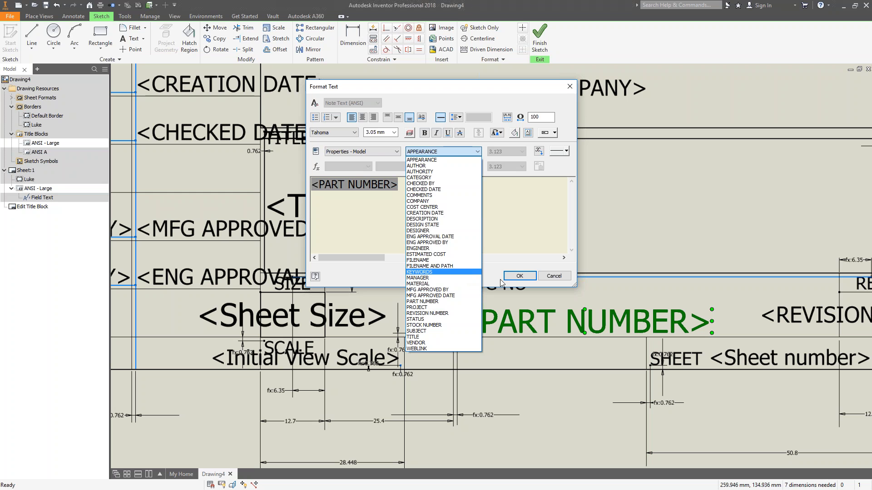
- Examine the properties offered under Sheet Metal Properties, switch the type to Properties - Drawing, and close the text formatting without applying changes
{"action": "left_click", "coordinate": [377, 153]}
{"action": "left_click", "coordinate": [376, 152]}
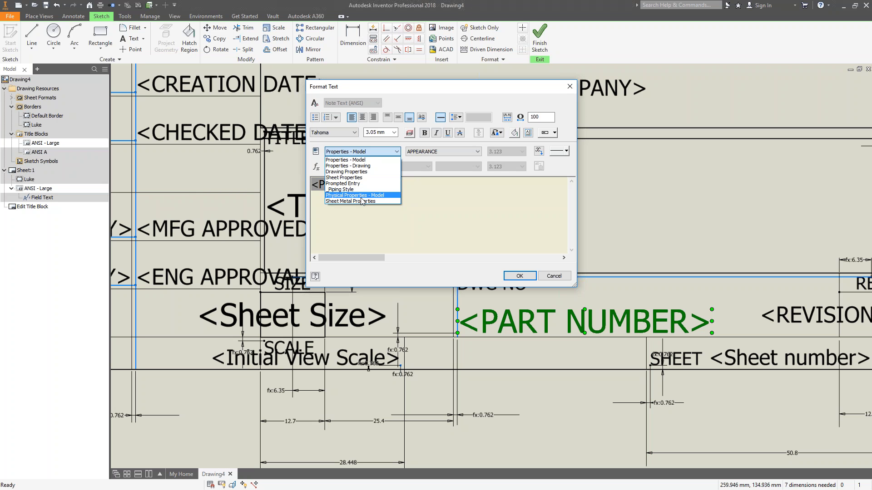
{"action": "left_click", "coordinate": [337, 205]}
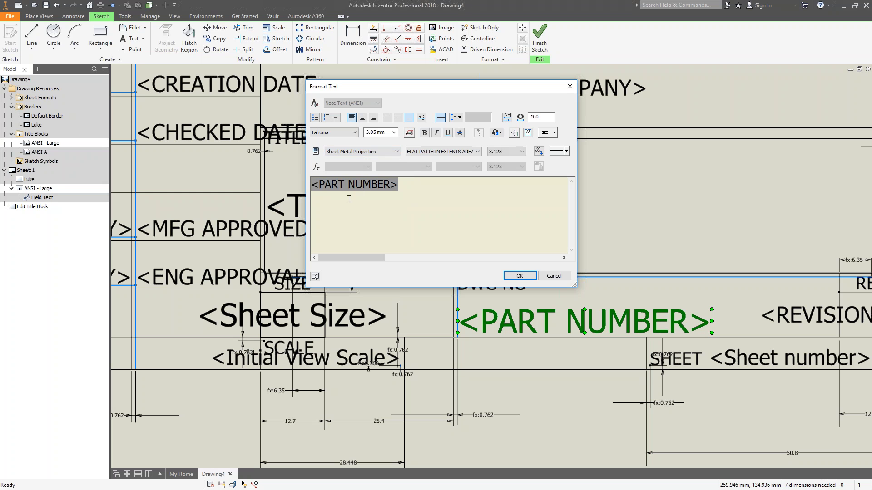
{"action": "left_click", "coordinate": [480, 152]}
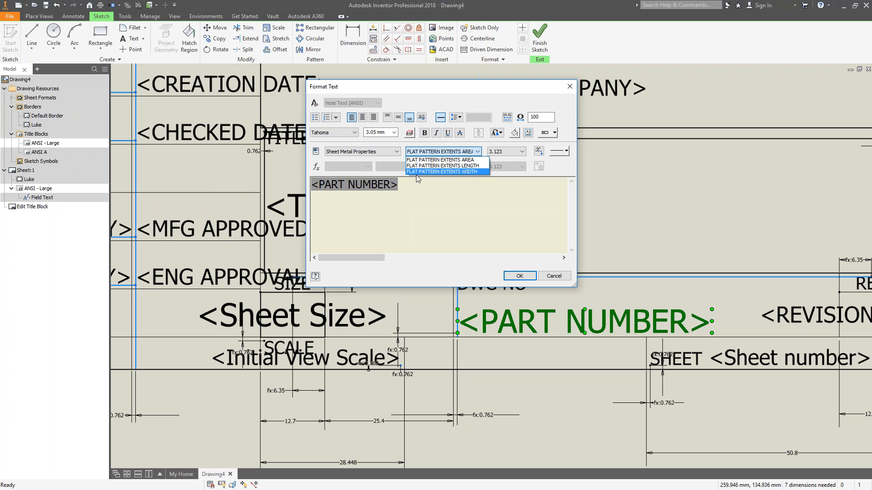
{"action": "left_click", "coordinate": [397, 153]}
{"action": "left_click", "coordinate": [397, 152]}
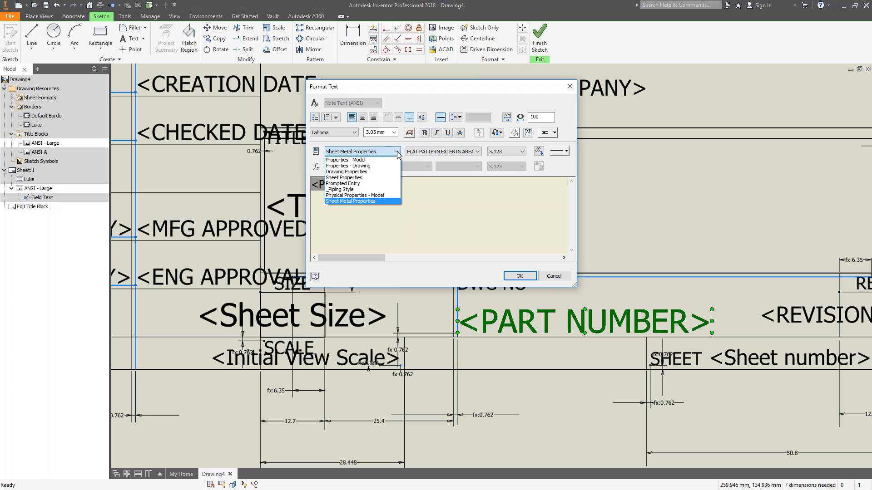
{"action": "left_click", "coordinate": [369, 165]}
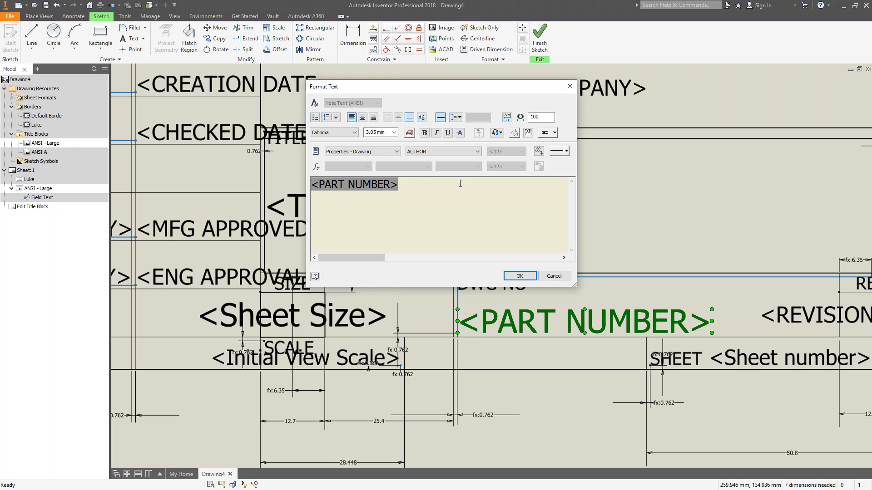
{"action": "left_click", "coordinate": [562, 278]}
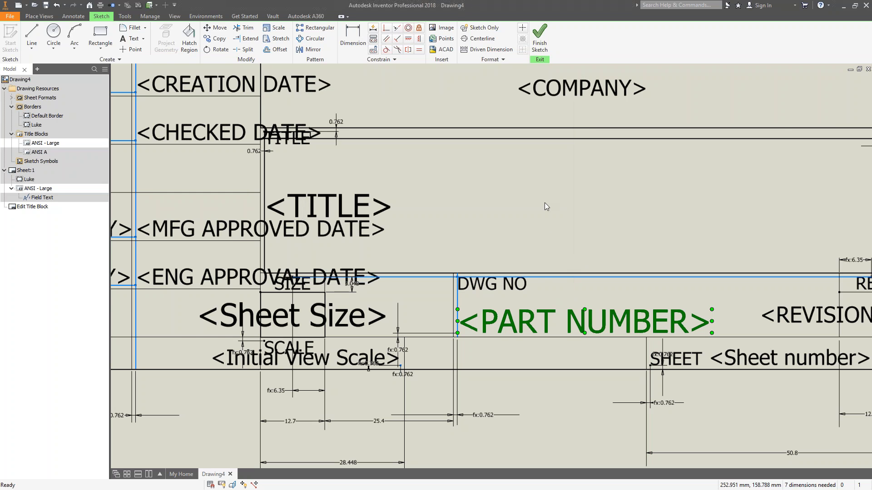
- Sketch a rectangle extending outward from the DRAWN column's outer edge, spanning the full height of the title block
{"action": "scroll", "coordinate": [544, 204], "scroll_direction": "down", "scroll_amount": 3}
{"action": "middle_click_drag", "start_coordinate": [512, 210], "coordinate": [672, 218]}
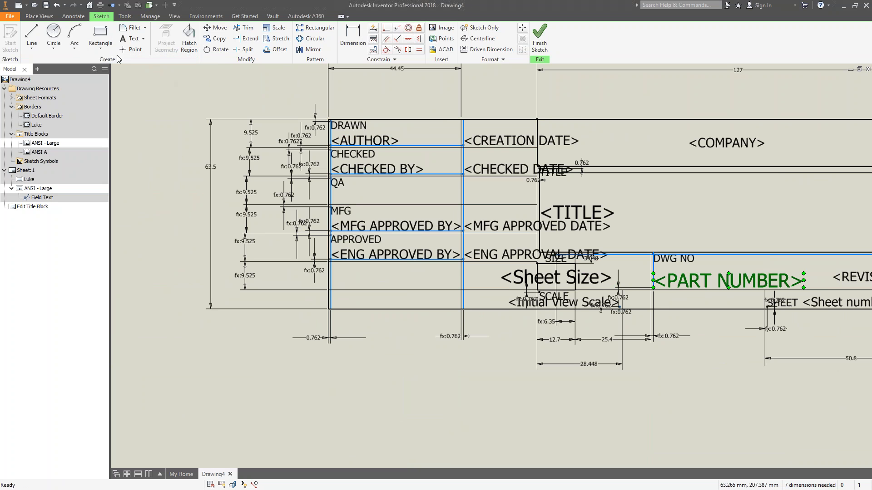
{"action": "left_click", "coordinate": [100, 32]}
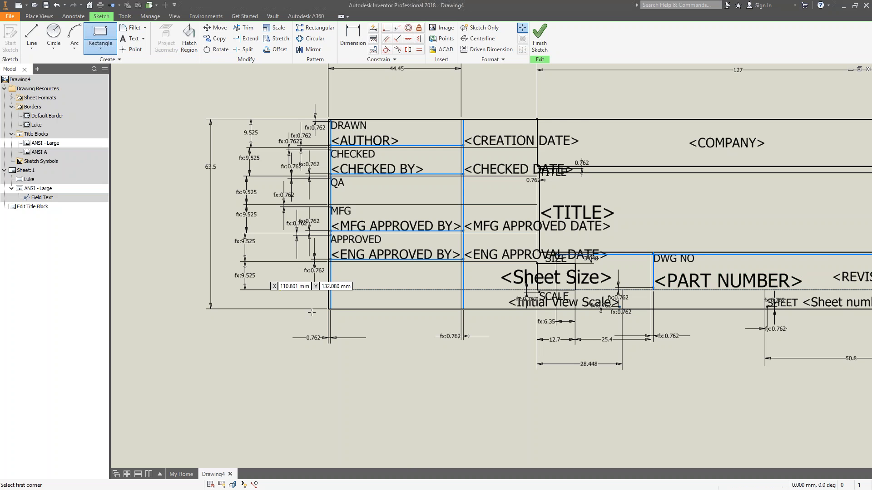
{"action": "left_click", "coordinate": [330, 308]}
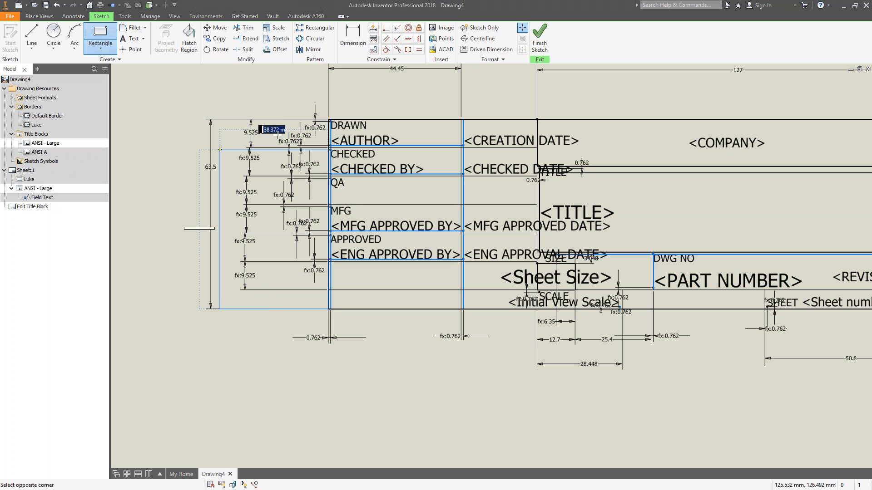
{"action": "left_click", "coordinate": [130, 119]}
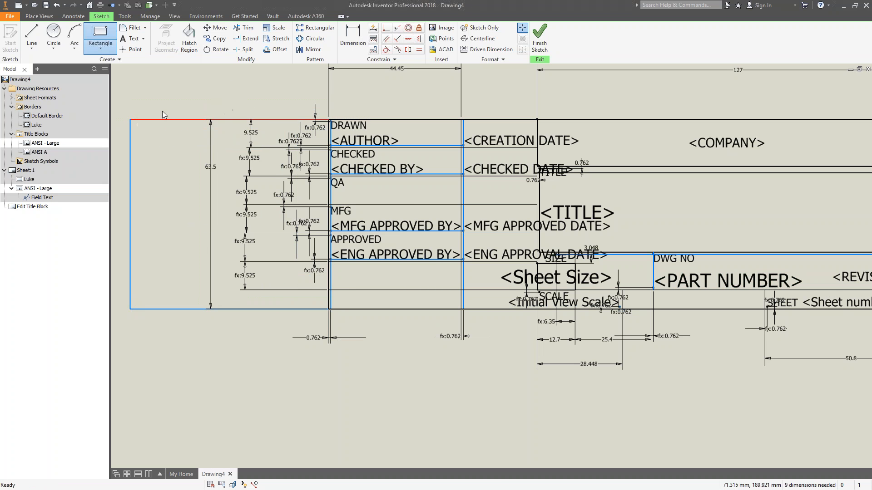
{"action": "key", "text": "Escape"}
- Format the new rectangle's lines with the Continuous line type and the By Layer line weight
{"action": "left_click", "coordinate": [176, 119]}
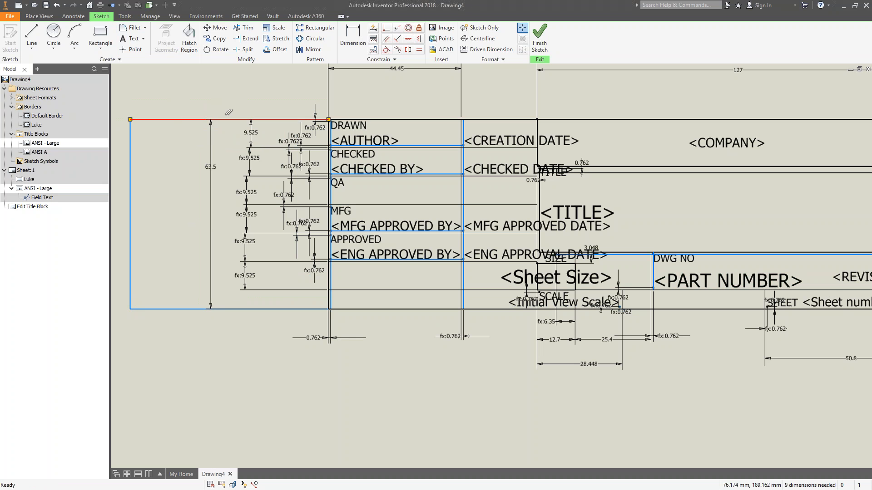
{"action": "left_click", "coordinate": [168, 324]}
{"action": "middle_click_drag", "start_coordinate": [151, 262], "coordinate": [209, 262]}
{"action": "left_click_drag", "start_coordinate": [244, 80], "coordinate": [159, 367]}
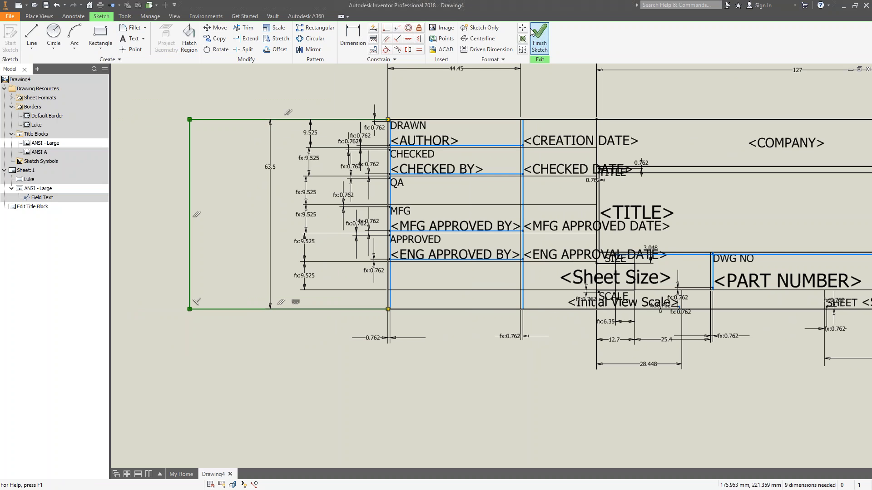
{"action": "left_click", "coordinate": [503, 60]}
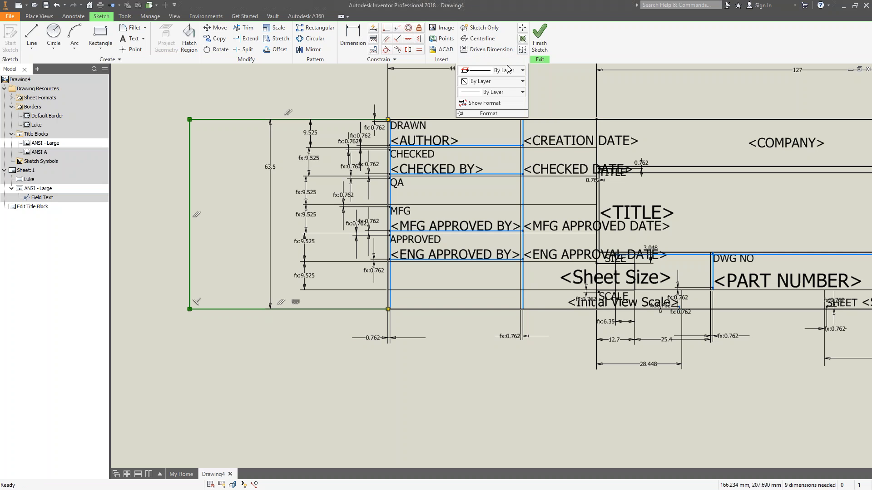
{"action": "left_click", "coordinate": [522, 93]}
{"action": "left_click", "coordinate": [521, 92]}
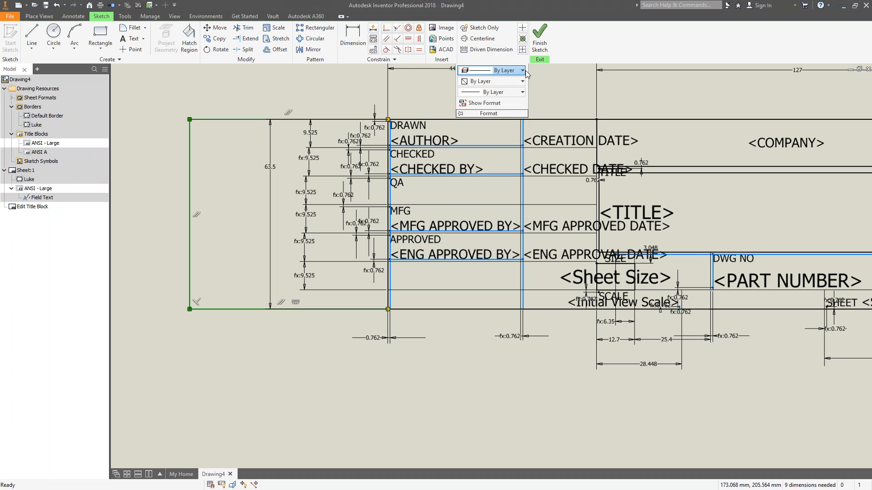
{"action": "left_click", "coordinate": [522, 70]}
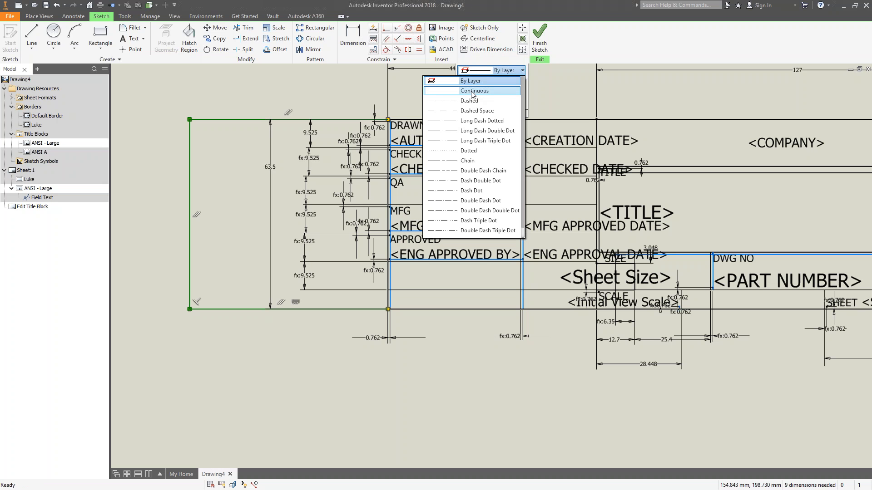
{"action": "left_click", "coordinate": [464, 92]}
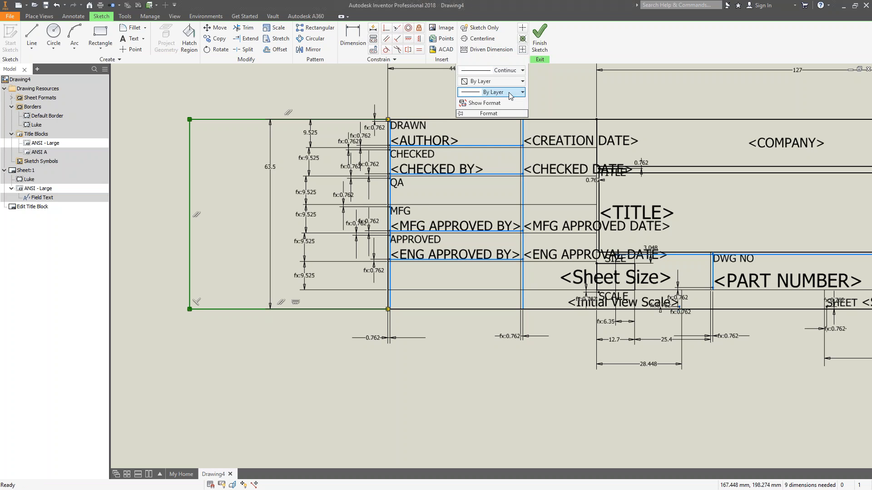
{"action": "left_click", "coordinate": [516, 93]}
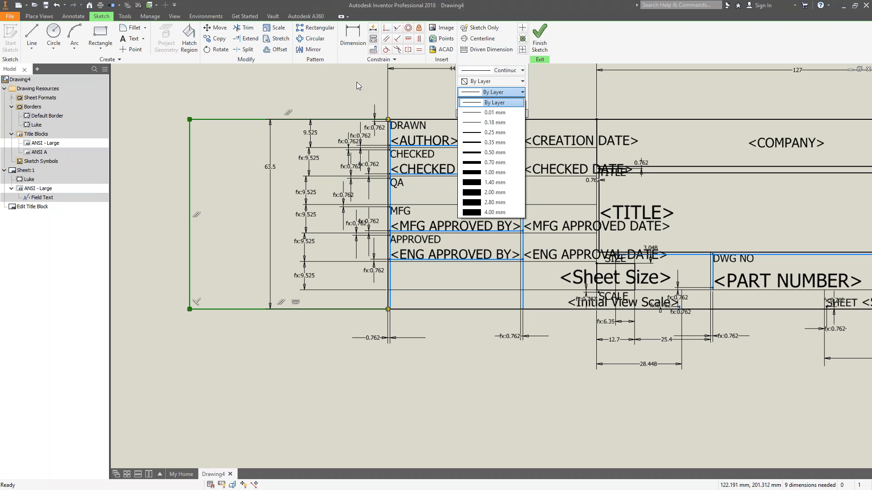
{"action": "left_click", "coordinate": [504, 102]}
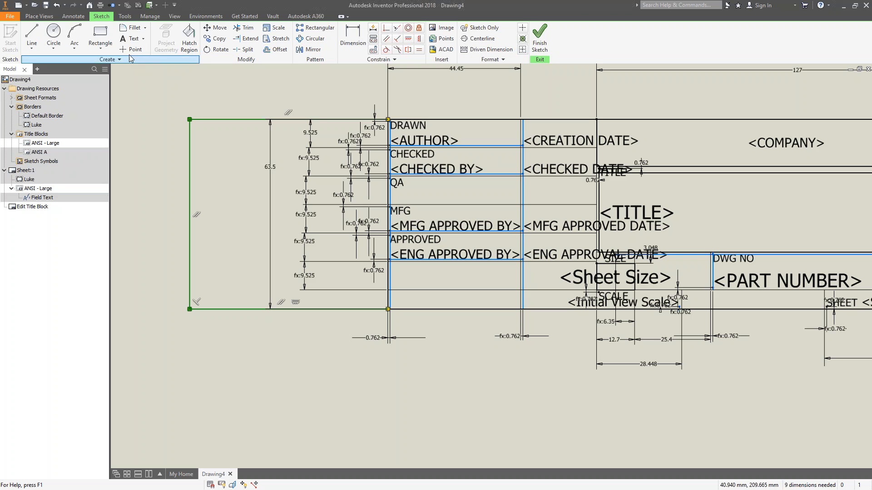
- Sketch three circles as a logo inside the new rectangle: a large one in the middle with smaller ones above and below
{"action": "left_click", "coordinate": [60, 36]}
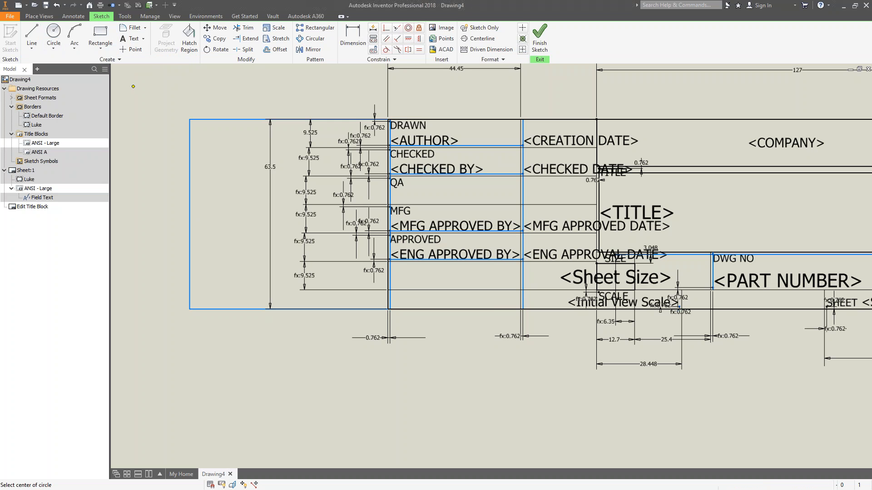
{"action": "left_click", "coordinate": [245, 175]}
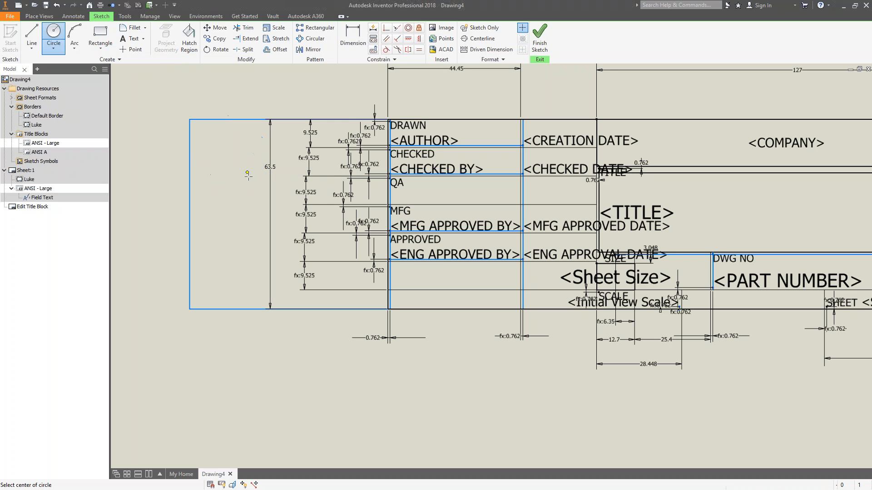
{"action": "left_click", "coordinate": [256, 220]}
{"action": "left_click", "coordinate": [249, 168]}
{"action": "left_click", "coordinate": [293, 288]}
{"action": "left_click", "coordinate": [285, 272]}
- Finish the title block sketch and save the edits to ANSI - Large
{"action": "left_click", "coordinate": [541, 39]}
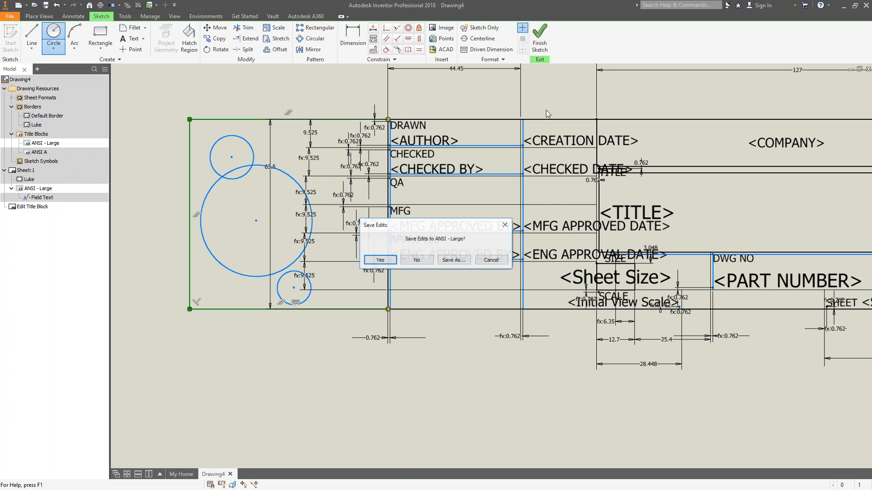
{"action": "left_click", "coordinate": [380, 260]}
{"action": "scroll", "coordinate": [382, 179], "scroll_direction": "down", "scroll_amount": 5}
{"action": "middle_click_drag", "start_coordinate": [389, 179], "coordinate": [433, 230]}
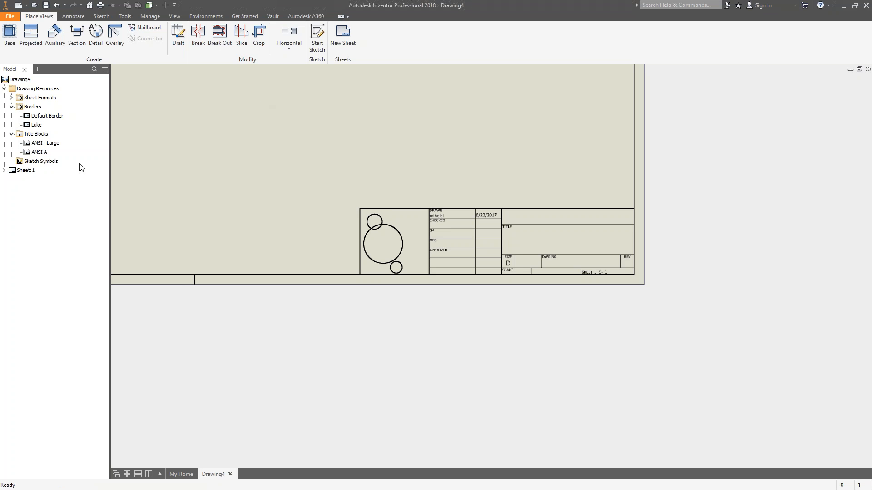
- Reopen the sheet's ANSI - Large title block for editing, finish the sketch and save the edits to it
{"action": "left_click", "coordinate": [4, 170]}
{"action": "right_click", "coordinate": [26, 188]}
{"action": "left_click", "coordinate": [50, 215]}
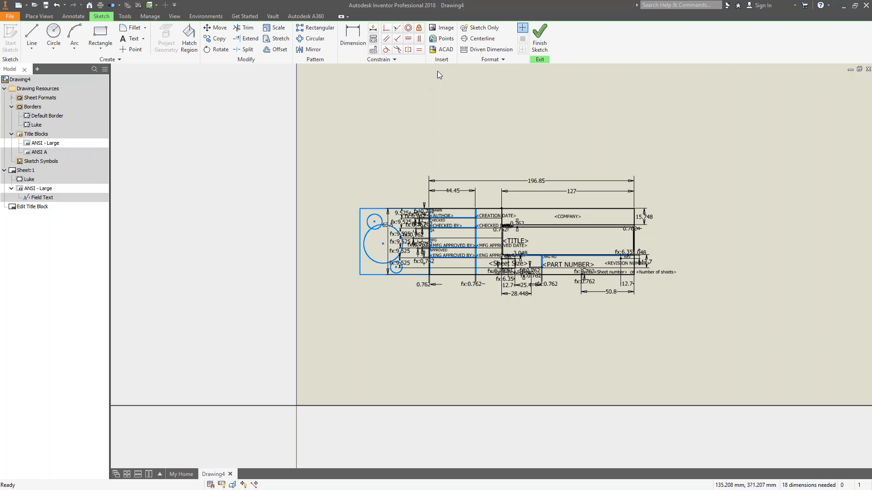
{"action": "left_click", "coordinate": [540, 44]}
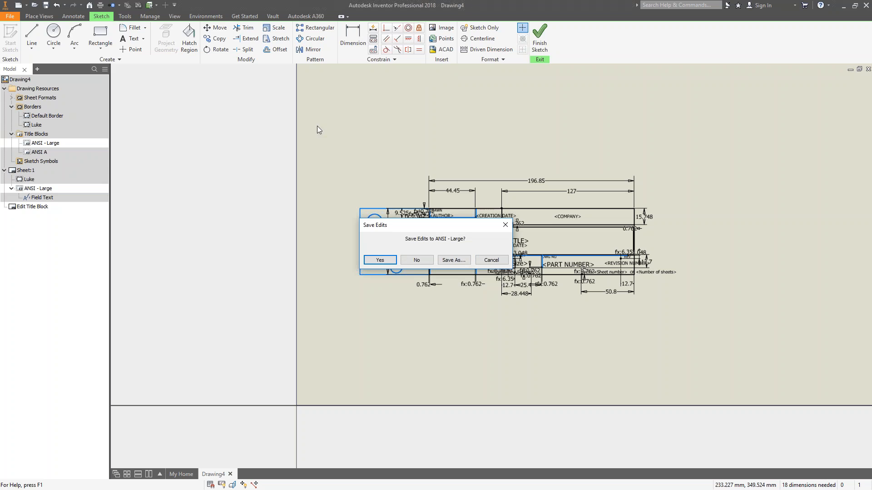
{"action": "key", "text": "Return"}
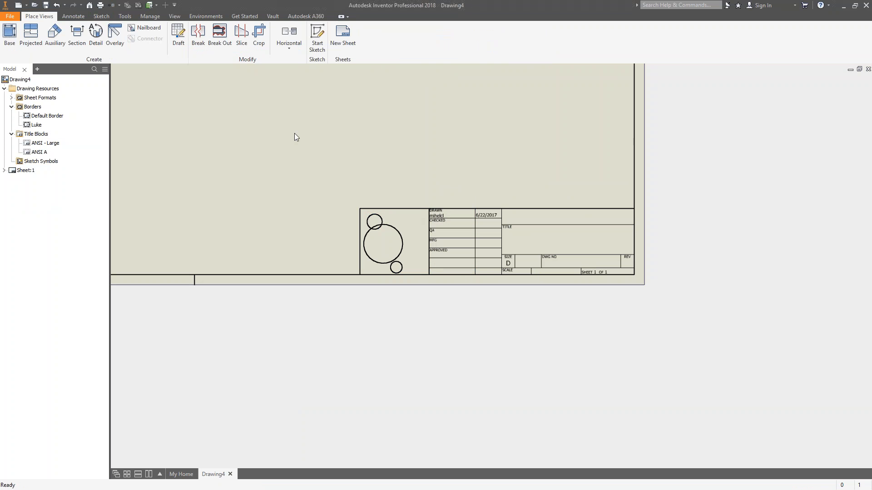
- Start defining a new title block in the drawing resources and undo its creation
{"action": "right_click", "coordinate": [37, 135]}
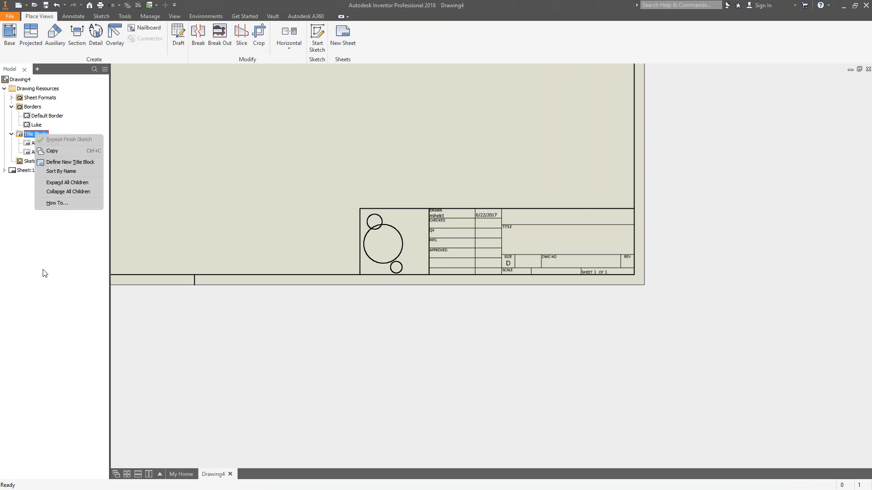
{"action": "left_click", "coordinate": [44, 273]}
{"action": "right_click", "coordinate": [33, 135]}
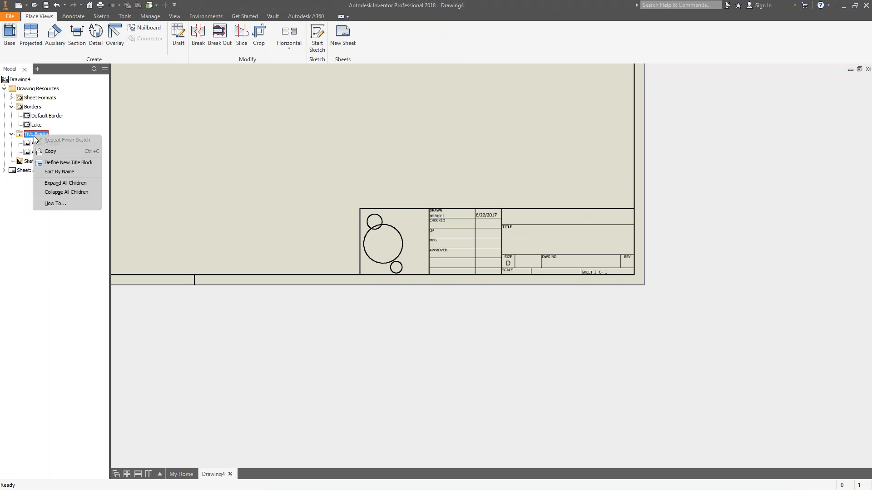
{"action": "left_click", "coordinate": [59, 163]}
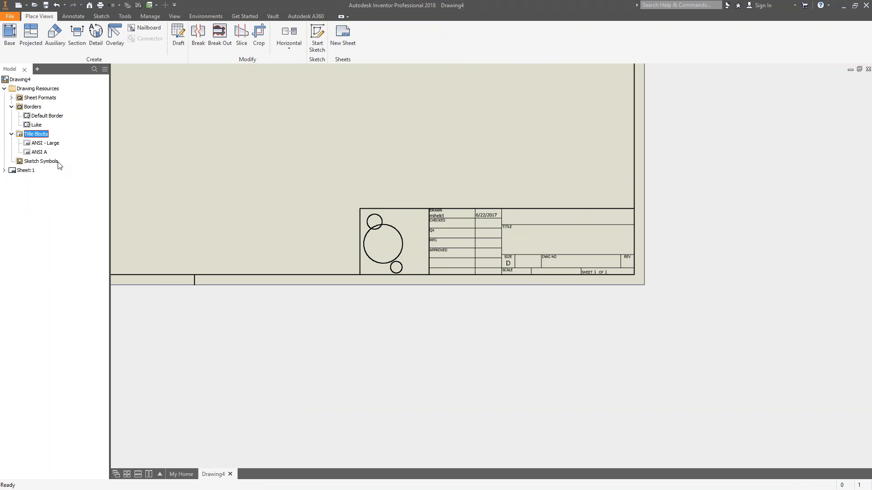
{"action": "scroll", "coordinate": [368, 178], "scroll_direction": "up", "scroll_amount": 3}
{"action": "middle_click_drag", "start_coordinate": [368, 179], "coordinate": [594, 276]}
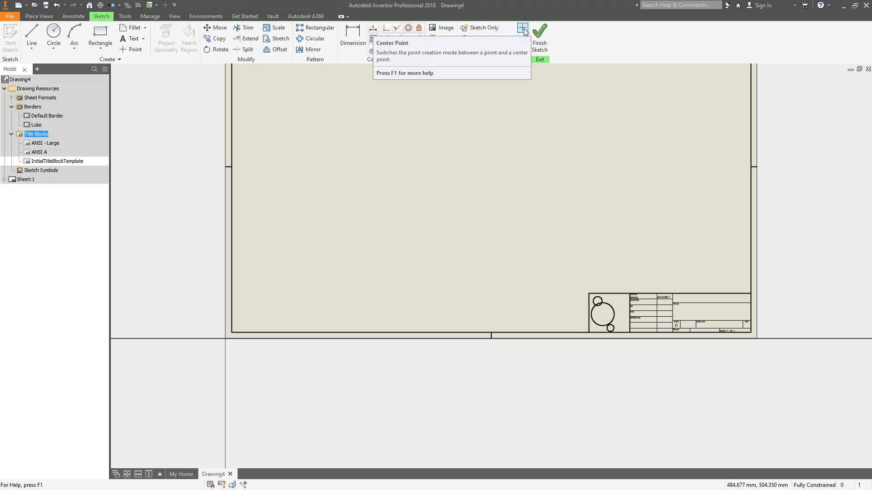
{"action": "left_click", "coordinate": [56, 5]}
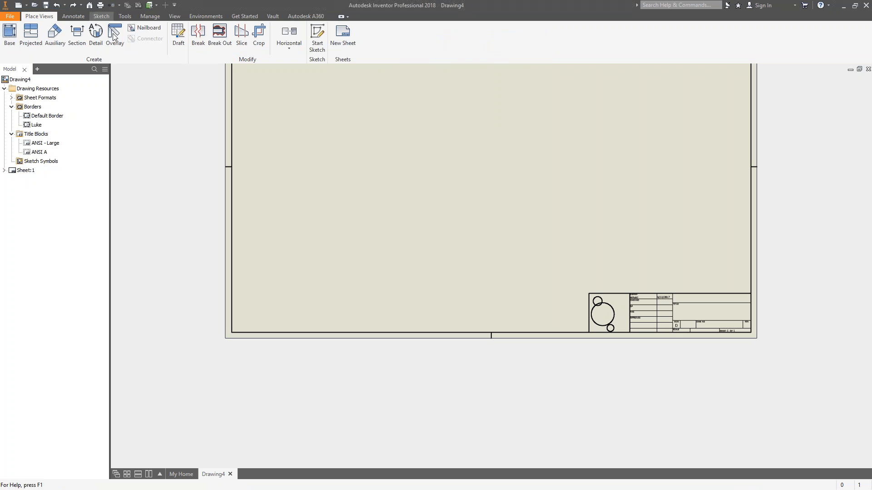
- Replace the ANSI - Large title block on Sheet:1 with the ANSI A title block
{"action": "left_click", "coordinate": [4, 171]}
{"action": "left_click", "coordinate": [32, 189]}
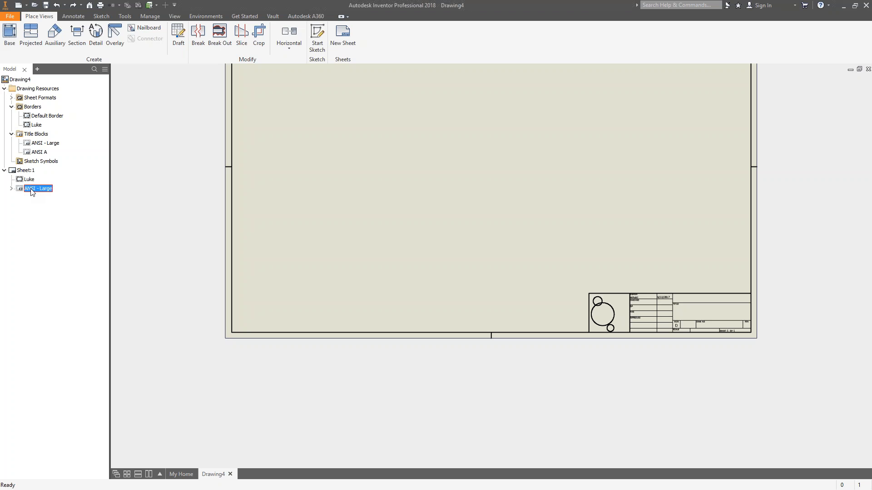
{"action": "key", "text": "Delete"}
{"action": "double_click", "coordinate": [40, 153]}
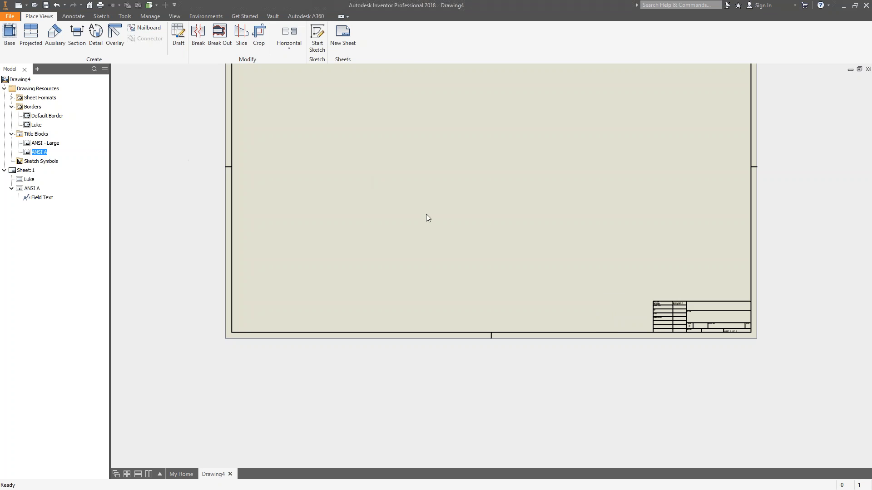
{"action": "middle_click_drag", "start_coordinate": [430, 135], "coordinate": [431, 146]}
{"action": "middle_click_drag", "start_coordinate": [424, 222], "coordinate": [380, 307]}
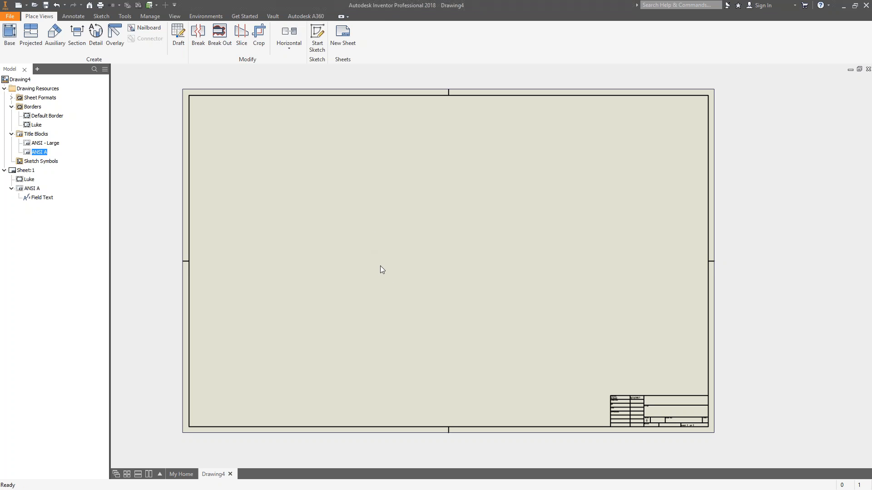
{"action": "right_click", "coordinate": [309, 258]}
{"action": "left_click", "coordinate": [306, 230]}
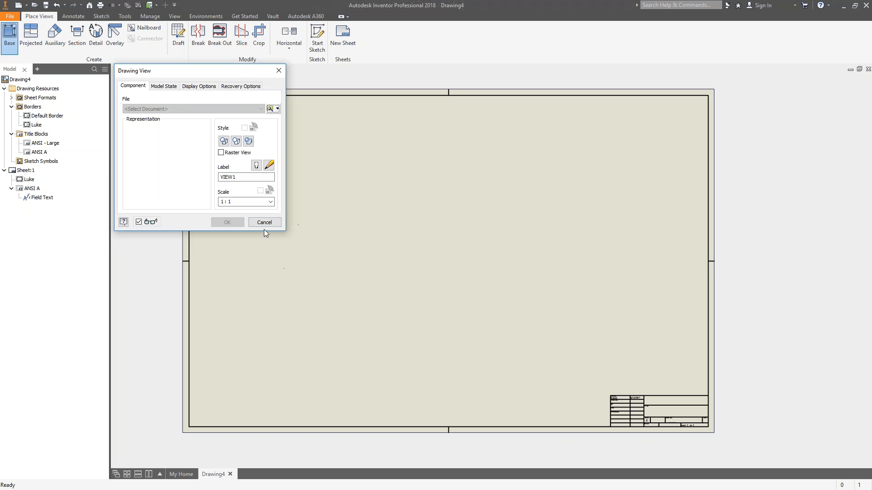
{"action": "left_click", "coordinate": [274, 222]}
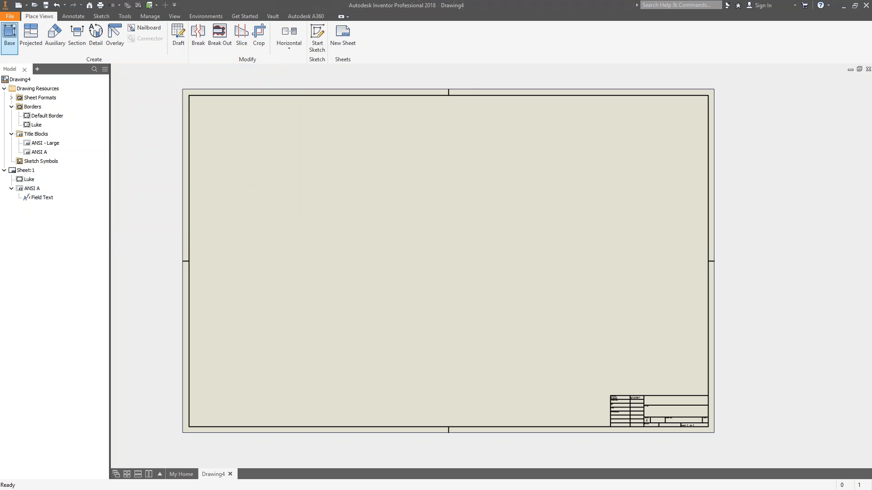
- Open the A4501.iam assembly from the recent documents on the home page
{"action": "left_click", "coordinate": [35, 6]}
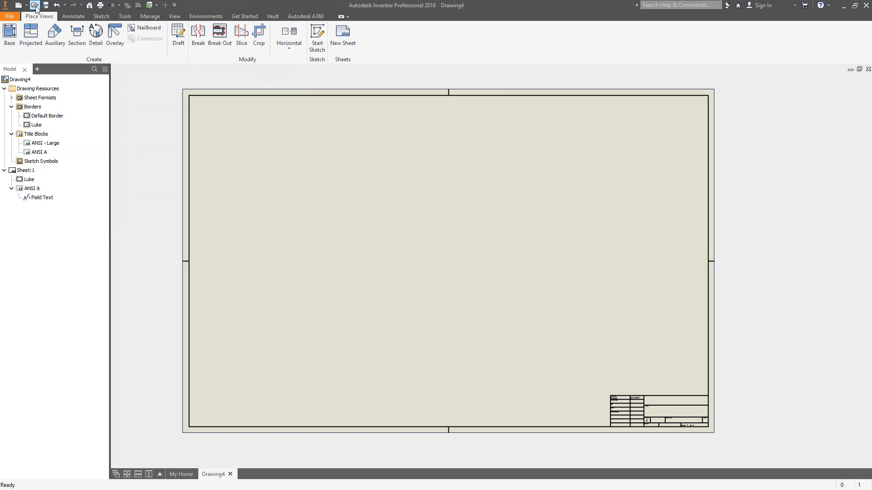
{"action": "left_click", "coordinate": [661, 432]}
{"action": "left_click", "coordinate": [90, 6]}
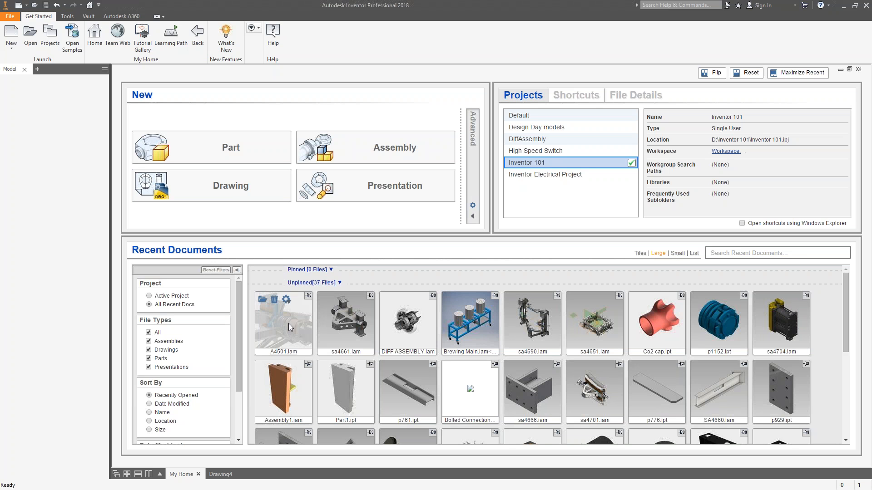
{"action": "left_click", "coordinate": [271, 317]}
{"action": "left_click", "coordinate": [262, 301]}
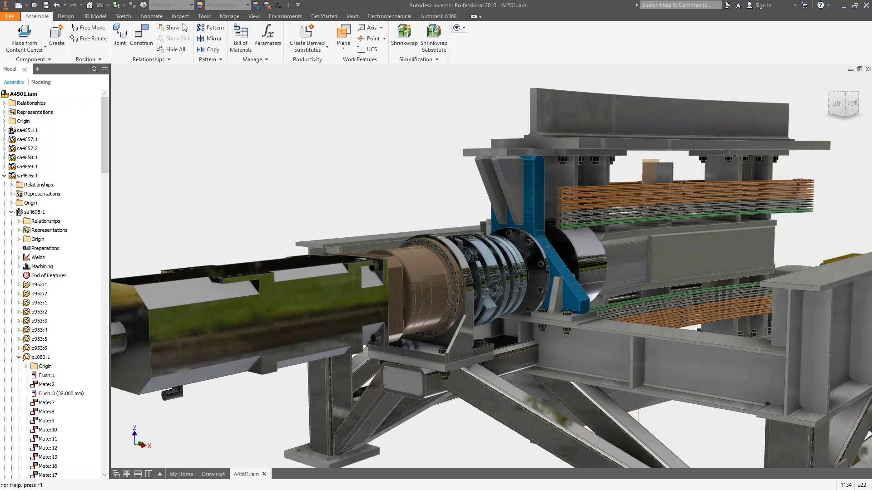
- Change the A4501.iam assembly's visual style to one that allows a lighting style to be chosen
{"action": "left_click", "coordinate": [254, 16]}
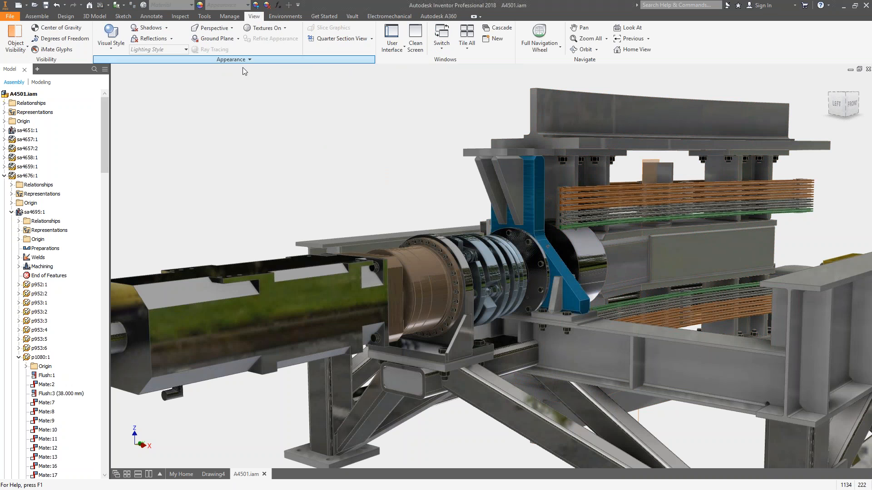
{"action": "left_click", "coordinate": [111, 44]}
{"action": "left_click", "coordinate": [56, 84]}
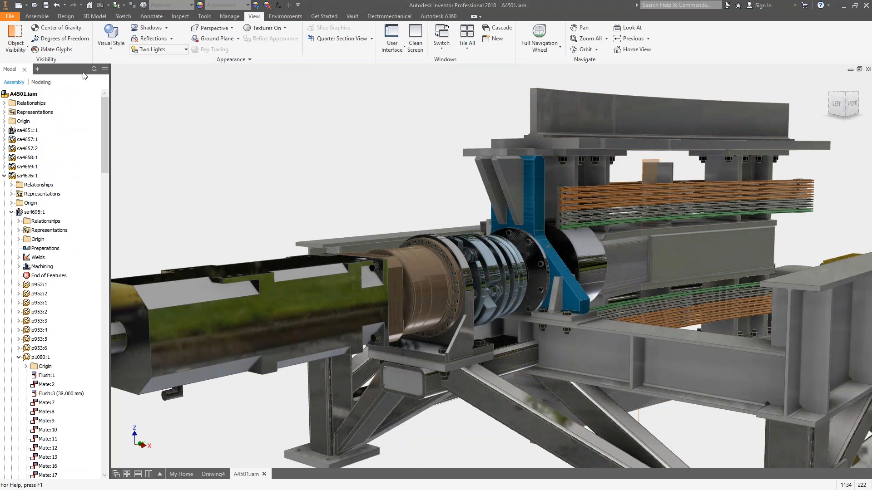
- Set the assembly's lighting style to Photo Booth and switch back to Drawing4
{"action": "left_click", "coordinate": [167, 28]}
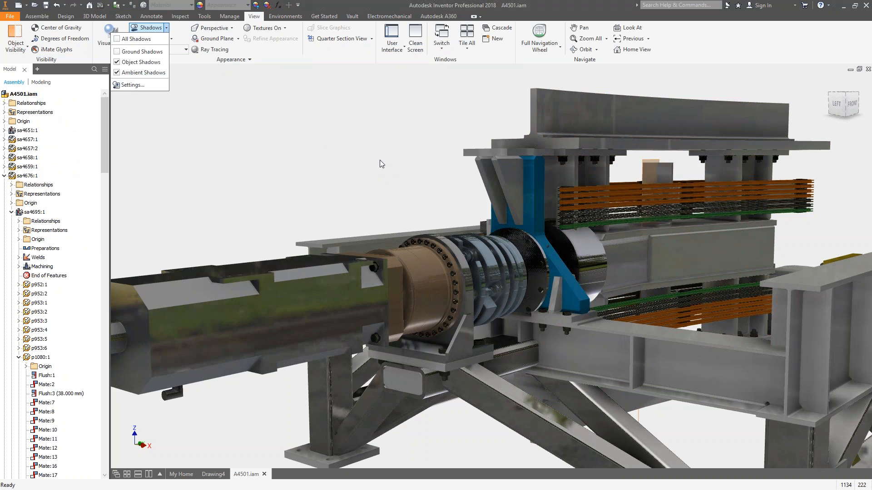
{"action": "scroll", "coordinate": [378, 164], "scroll_direction": "down", "scroll_amount": 3}
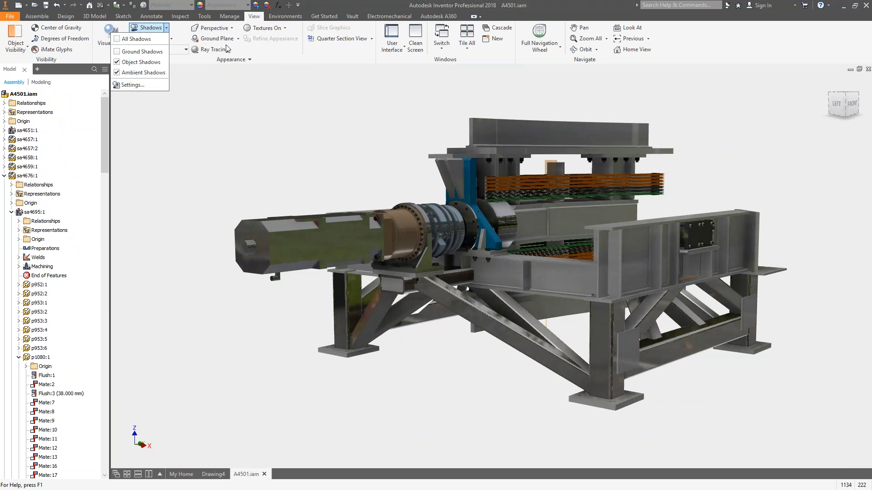
{"action": "left_click", "coordinate": [192, 92]}
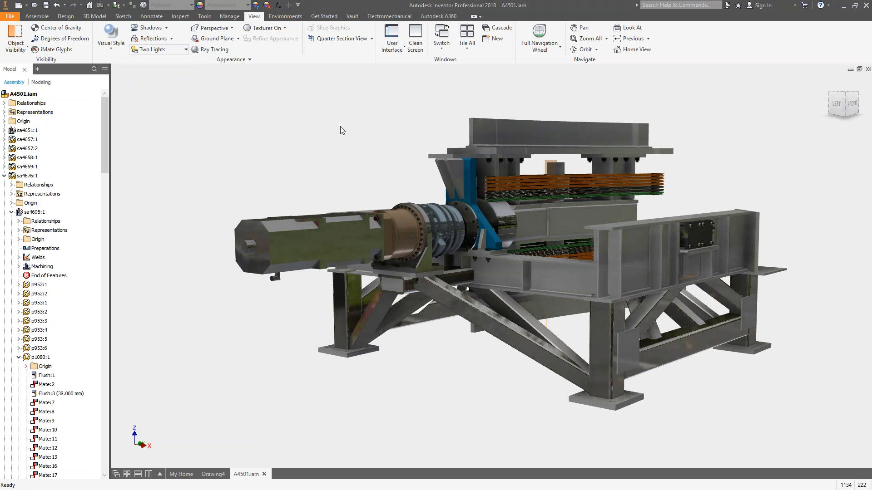
{"action": "middle_click_drag", "start_coordinate": [340, 126], "coordinate": [364, 166], "text": "shift"}
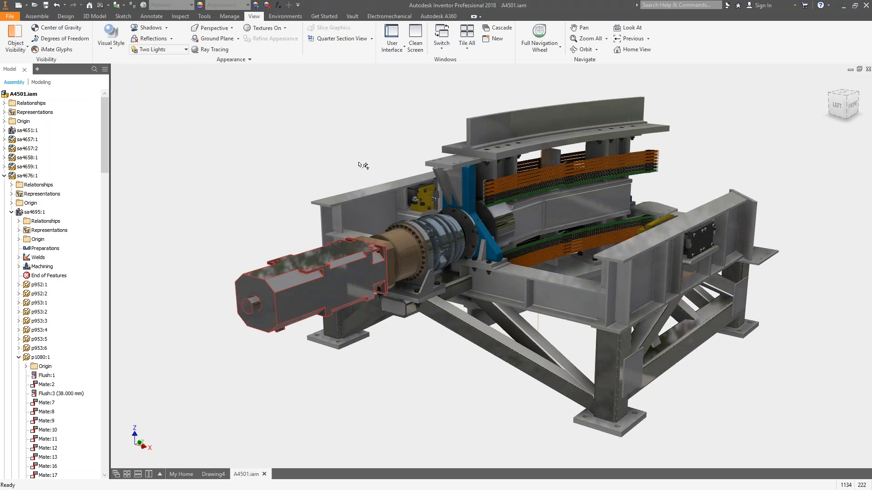
{"action": "left_click", "coordinate": [154, 51]}
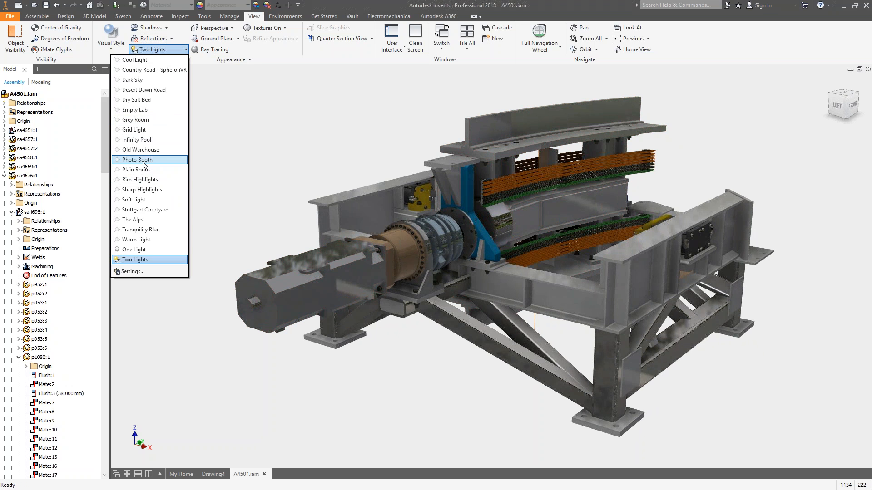
{"action": "left_click", "coordinate": [143, 161]}
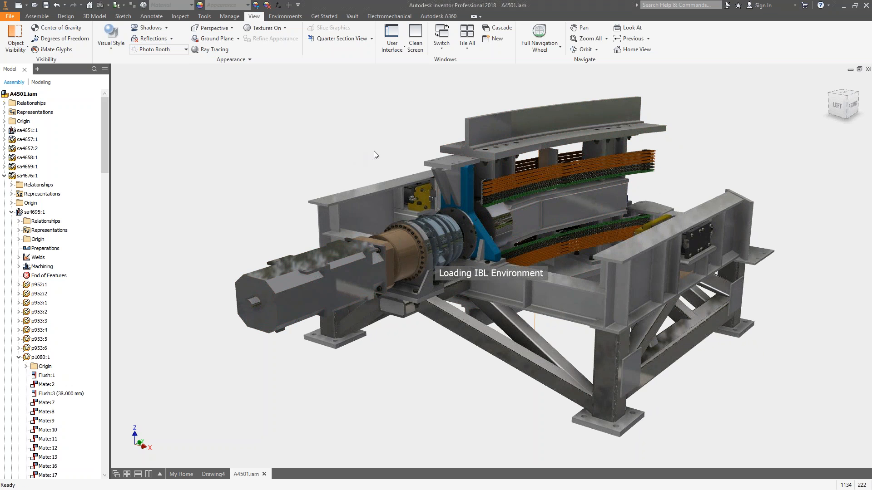
{"action": "left_click", "coordinate": [213, 474]}
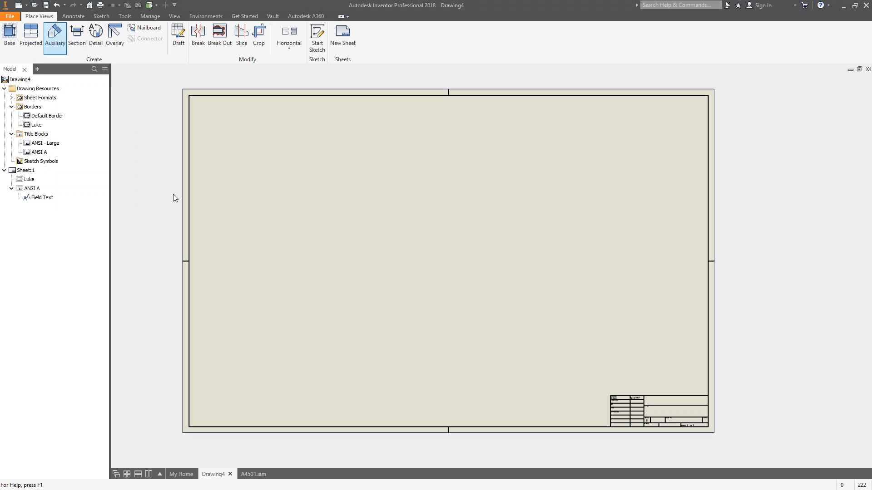
- Place a base view of A4501.iam in the Right orientation on the sheet, and undo it
{"action": "right_click", "coordinate": [355, 255]}
{"action": "left_click", "coordinate": [354, 227]}
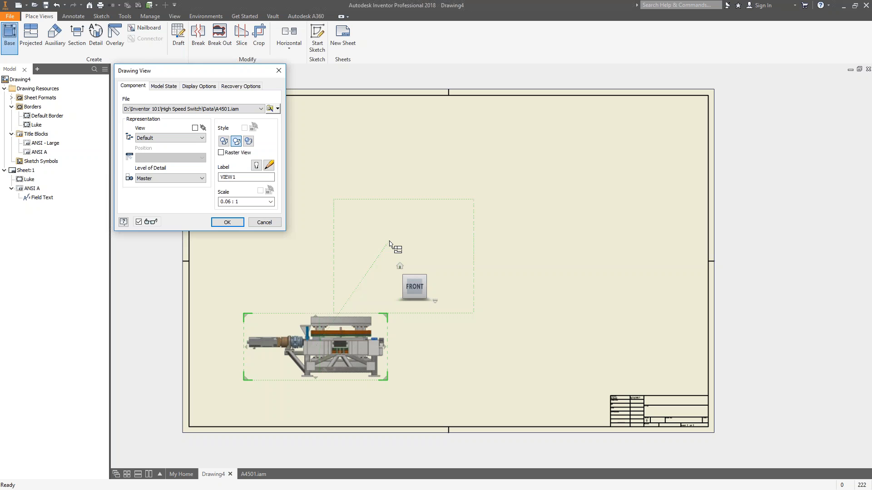
{"action": "left_click", "coordinate": [432, 286]}
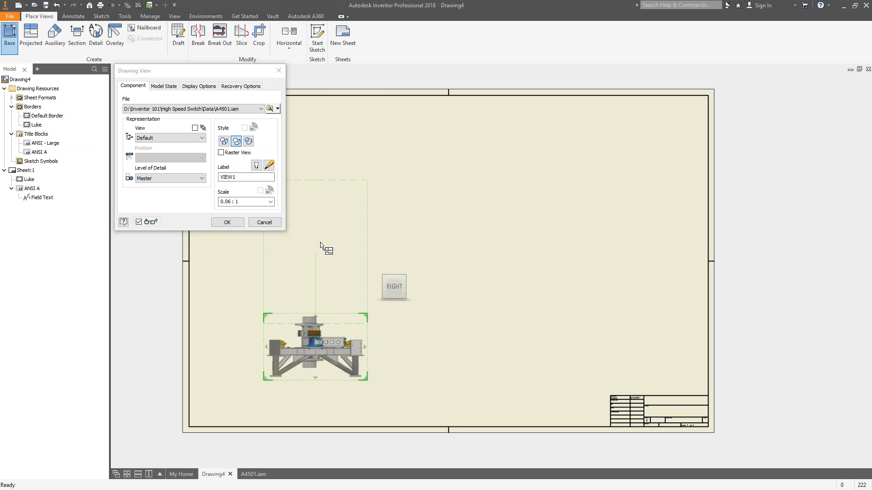
{"action": "mouse_move", "coordinate": [400, 290]}
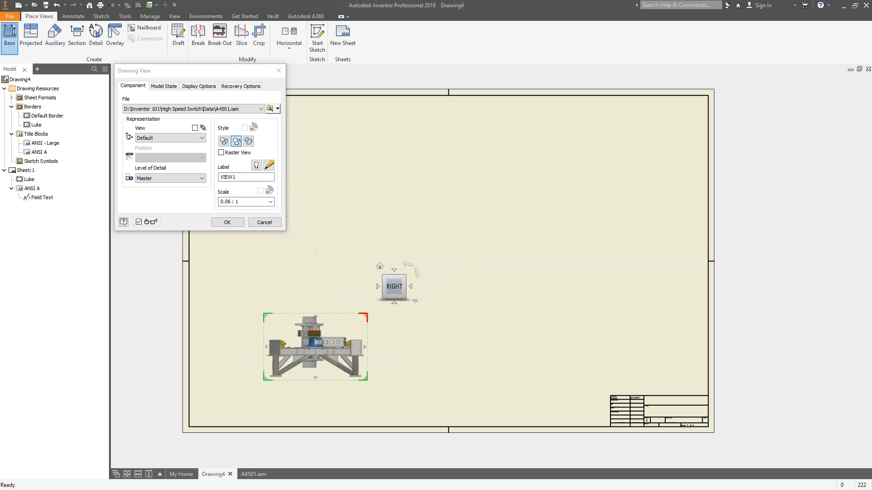
{"action": "left_click", "coordinate": [410, 287]}
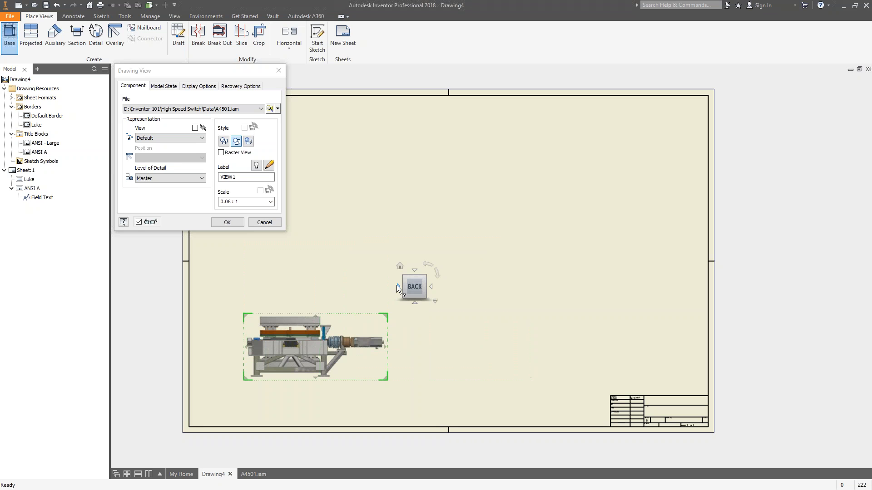
{"action": "left_click", "coordinate": [398, 286]}
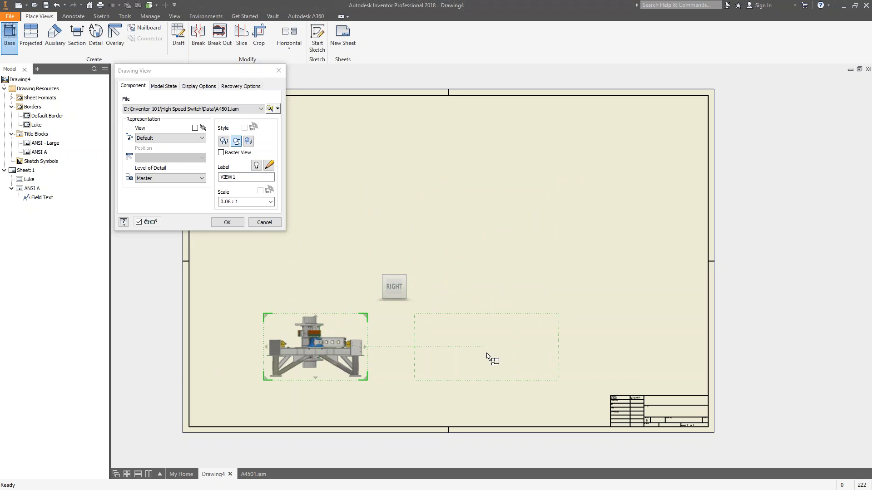
{"action": "left_click", "coordinate": [226, 223]}
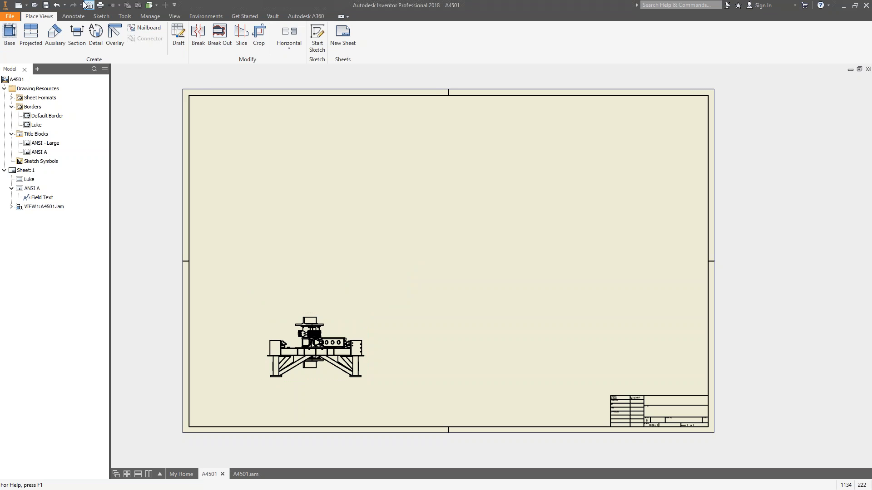
{"action": "left_click", "coordinate": [56, 5]}
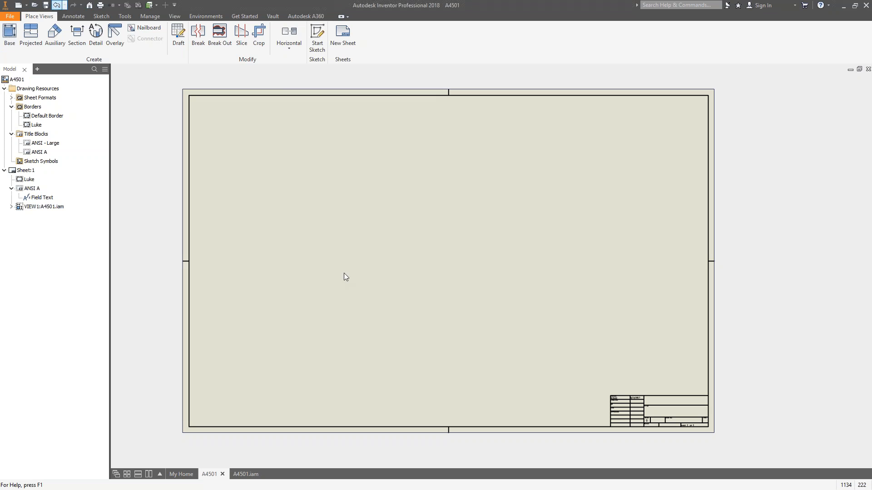
- Place a Right-oriented base view of A4501.iam low on the sheet, with projected views beside it, above it and diagonally as an isometric
{"action": "right_click", "coordinate": [365, 262]}
{"action": "left_click", "coordinate": [371, 234]}
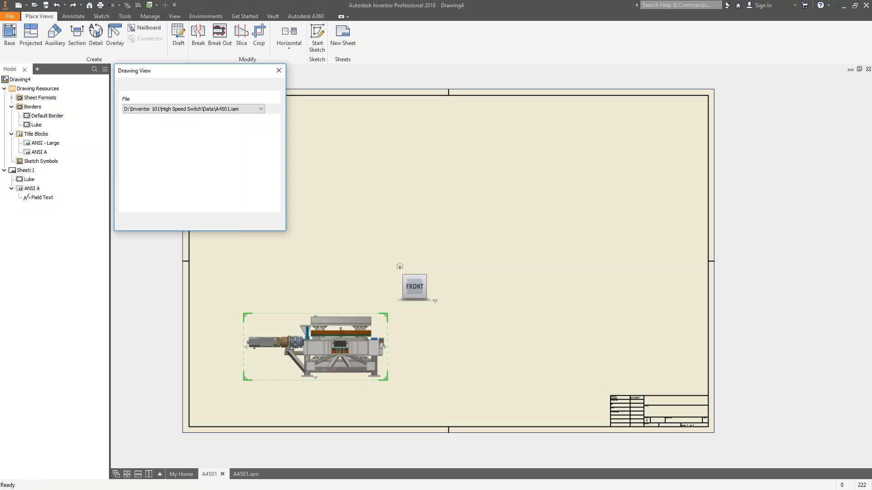
{"action": "left_click", "coordinate": [432, 287]}
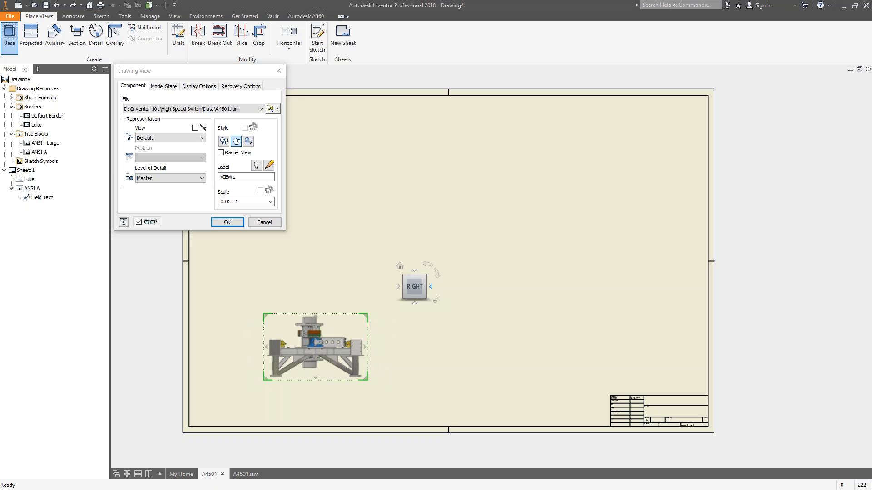
{"action": "left_click", "coordinate": [496, 347]}
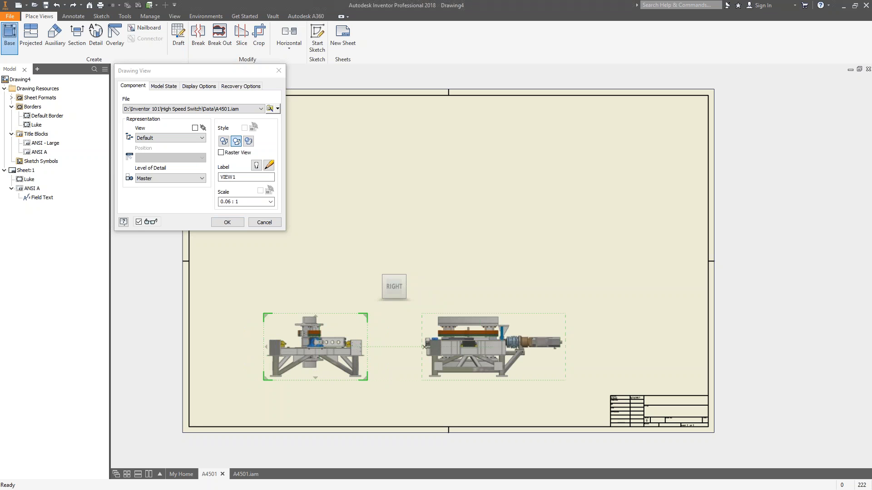
{"action": "left_click", "coordinate": [327, 215]}
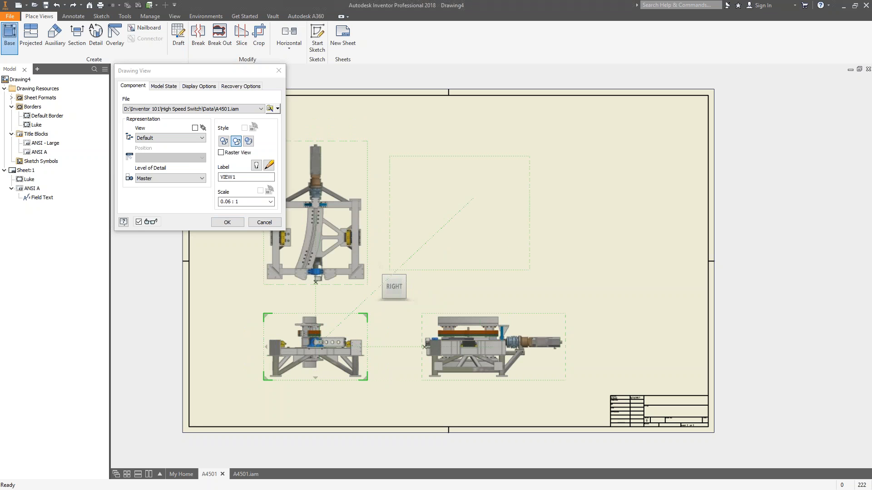
{"action": "left_click", "coordinate": [507, 204]}
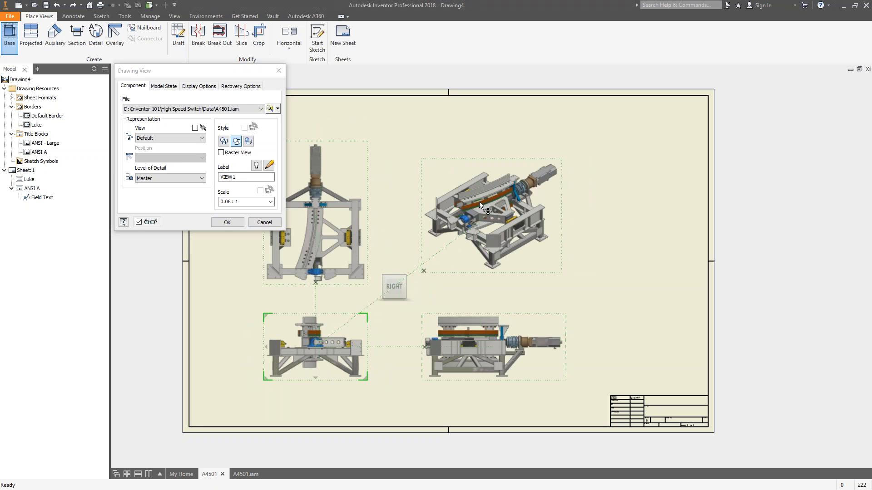
{"action": "left_click", "coordinate": [227, 222]}
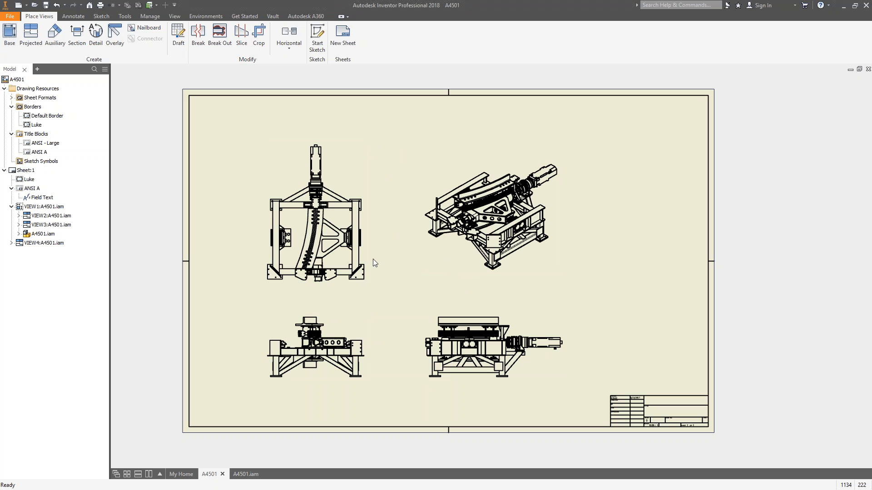
- Spread out the projected views by moving the top view up, the side view farther from the base view, and the isometric down
{"action": "left_click_drag", "start_coordinate": [268, 151], "coordinate": [331, 111]}
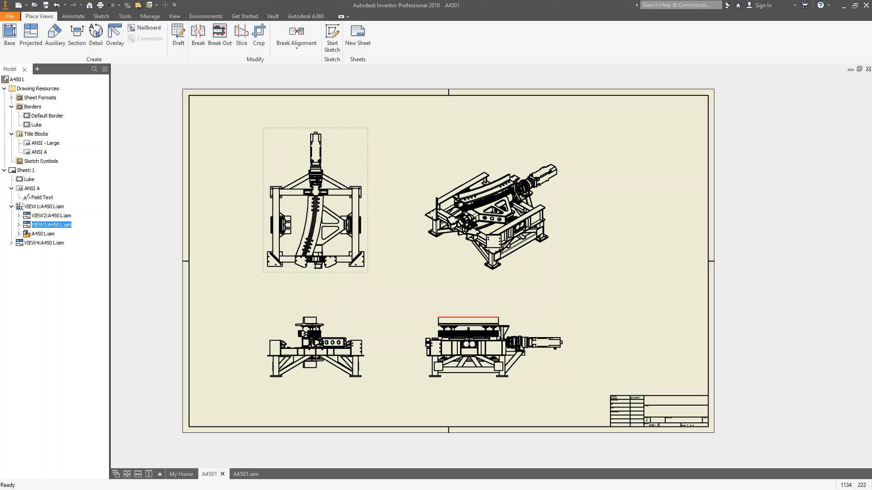
{"action": "left_click_drag", "start_coordinate": [537, 325], "coordinate": [563, 312]}
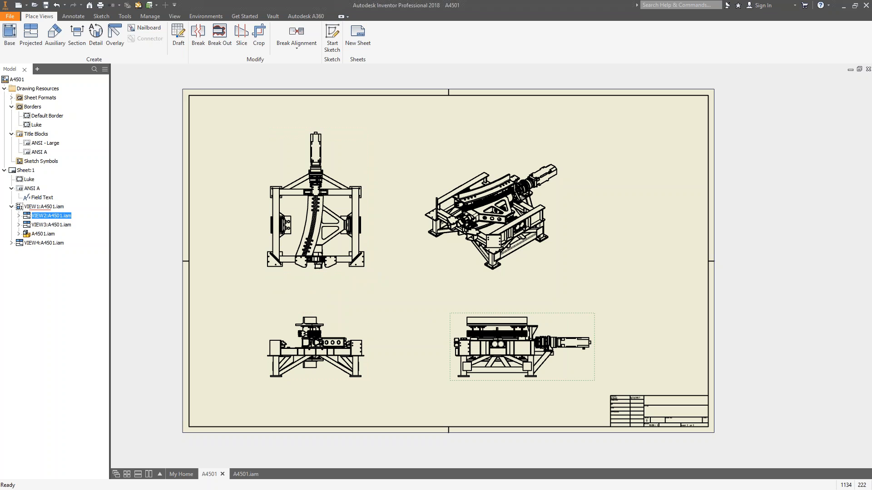
{"action": "left_click_drag", "start_coordinate": [461, 318], "coordinate": [377, 353]}
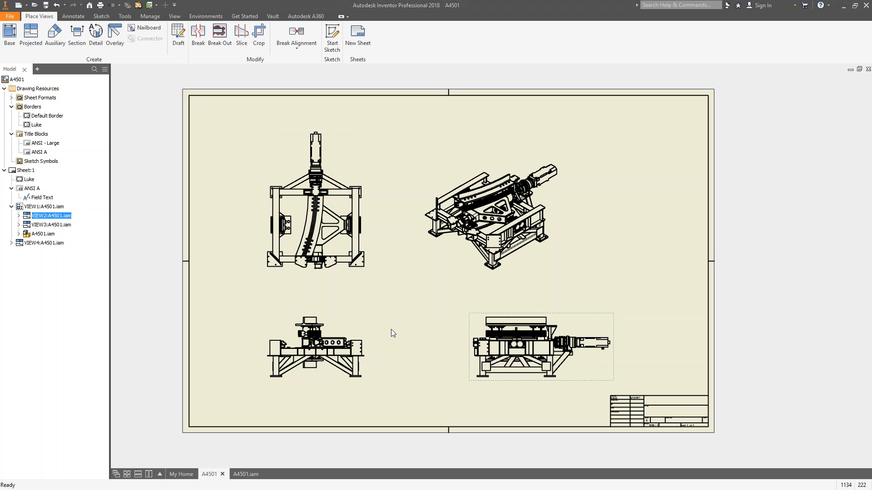
{"action": "left_click_drag", "start_coordinate": [491, 261], "coordinate": [467, 302]}
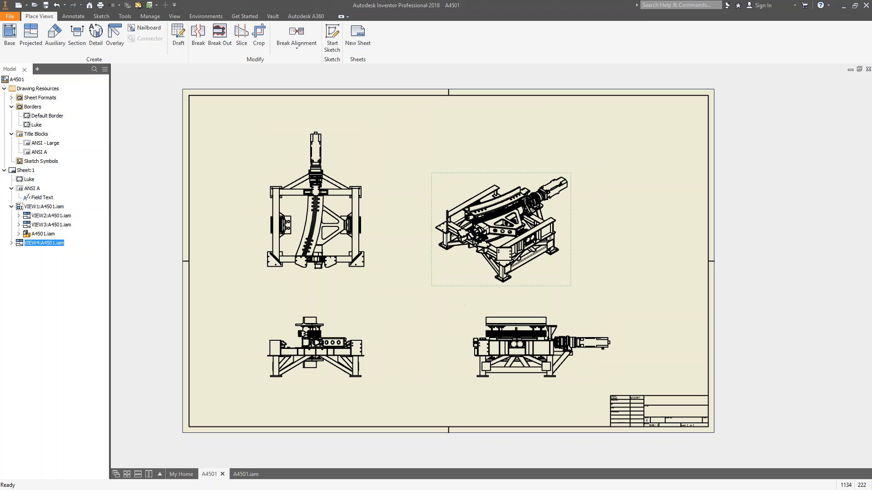
- Edit the isometric view to a scale of 0.08 : 1 and a shaded style
{"action": "right_click", "coordinate": [459, 278]}
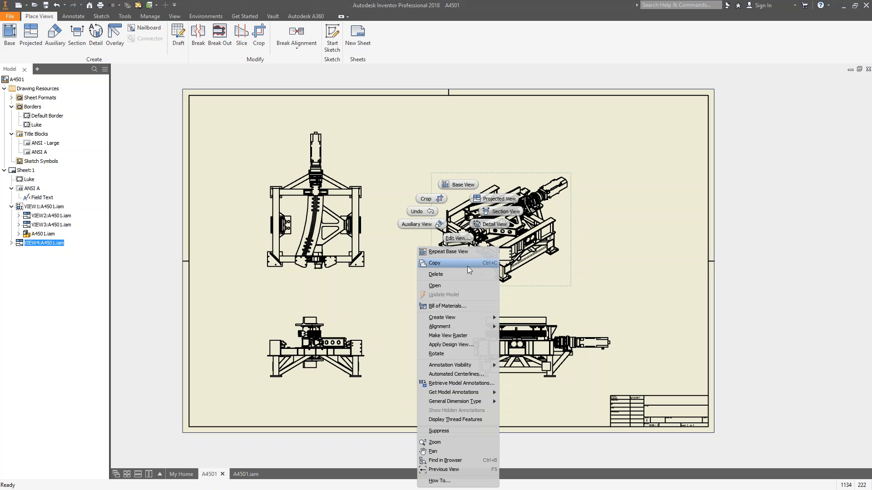
{"action": "left_click", "coordinate": [458, 239]}
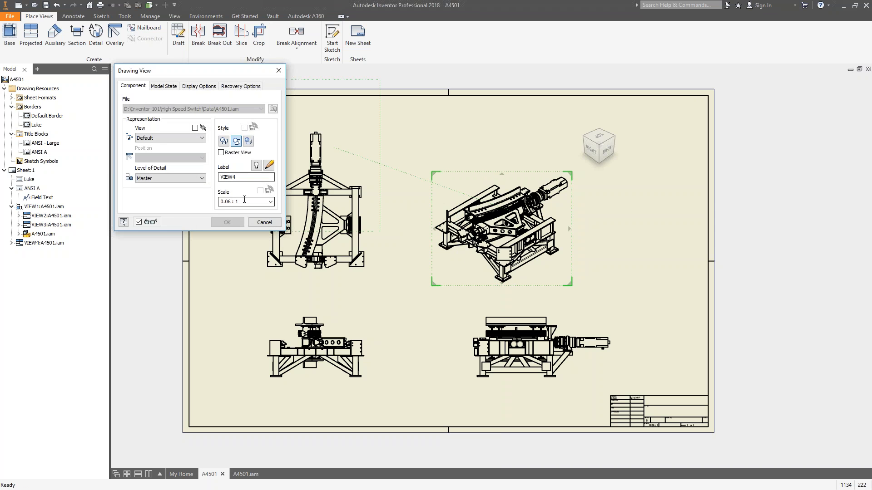
{"action": "left_click", "coordinate": [229, 203]}
{"action": "left_click", "coordinate": [271, 201]}
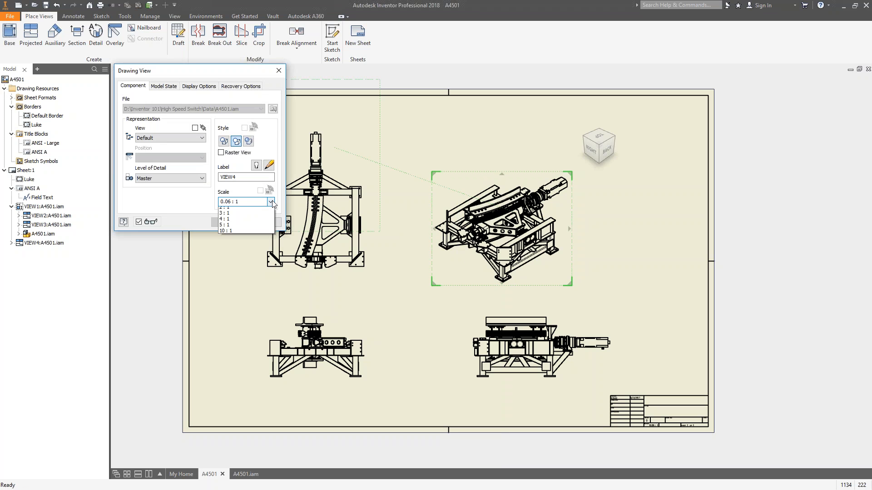
{"action": "left_click", "coordinate": [229, 202]}
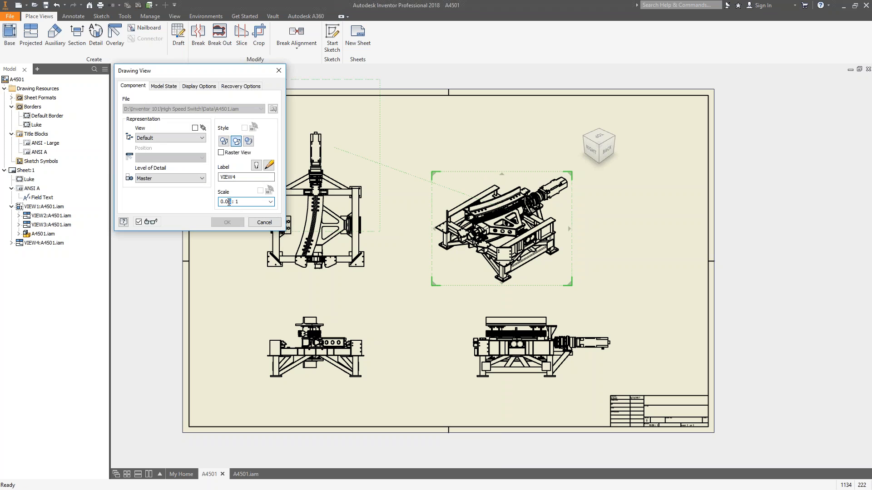
{"action": "type", "text": "8"}
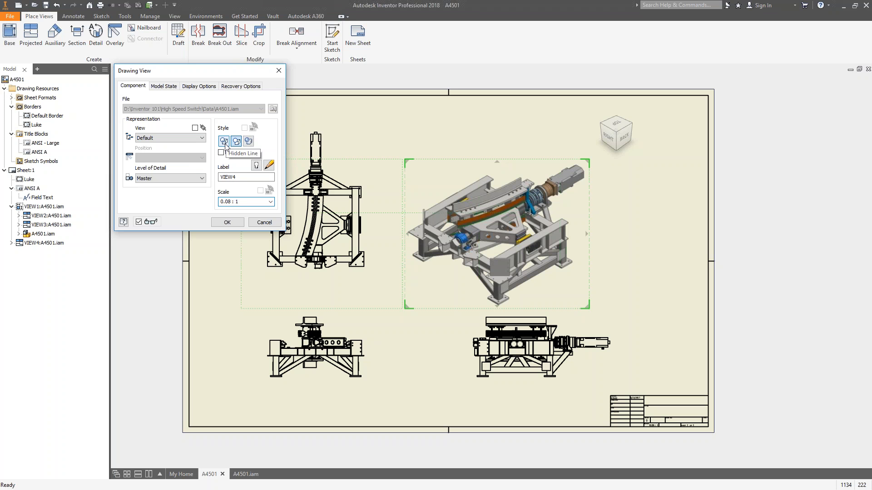
{"action": "left_click", "coordinate": [248, 144]}
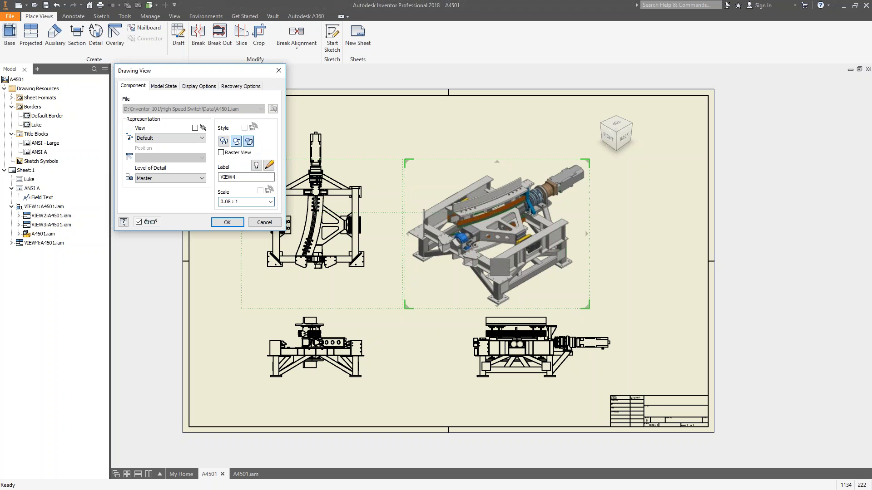
{"action": "left_click", "coordinate": [227, 222]}
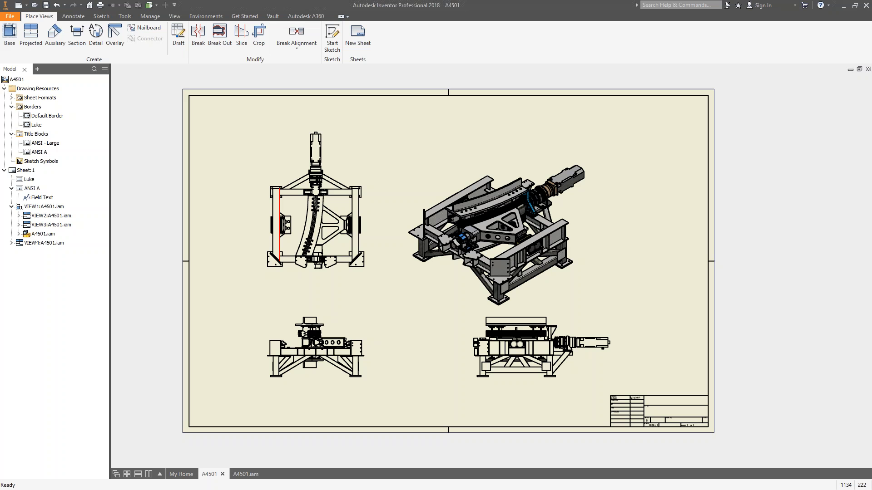
- Rearrange the views, moving the isometric toward the sheet's upper right, the base view left, and the side view closer to the base view
{"action": "left_click", "coordinate": [545, 167]}
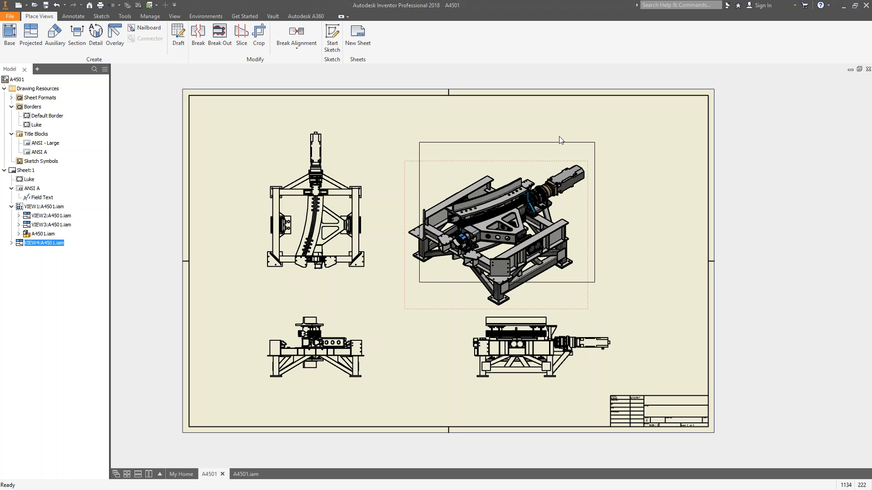
{"action": "left_click_drag", "start_coordinate": [586, 149], "coordinate": [610, 123]}
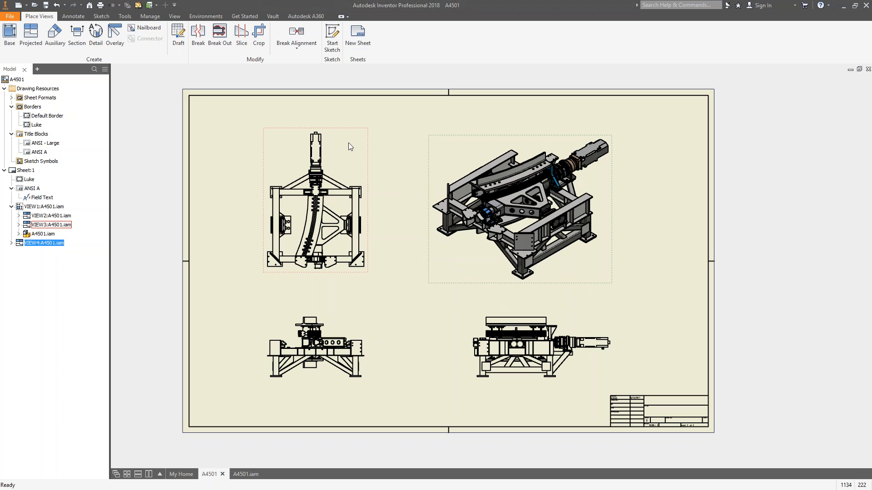
{"action": "left_click_drag", "start_coordinate": [267, 383], "coordinate": [238, 381]}
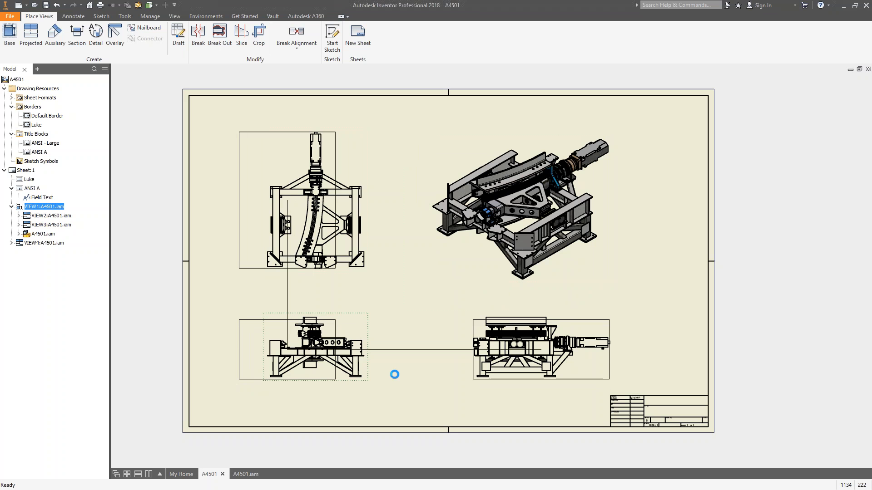
{"action": "left_click", "coordinate": [506, 386]}
{"action": "left_click_drag", "start_coordinate": [470, 387], "coordinate": [438, 393]}
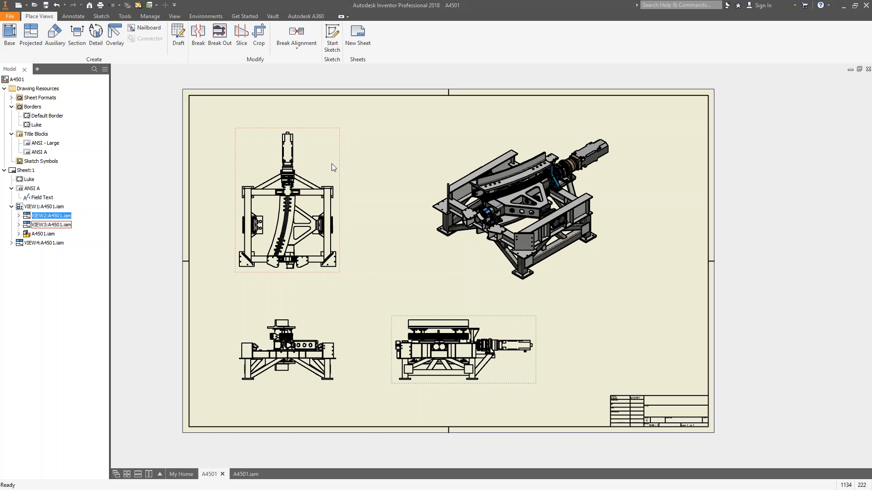
{"action": "left_click", "coordinate": [342, 170]}
{"action": "left_click", "coordinate": [346, 323]}
{"action": "left_click_drag", "start_coordinate": [338, 321], "coordinate": [345, 317]}
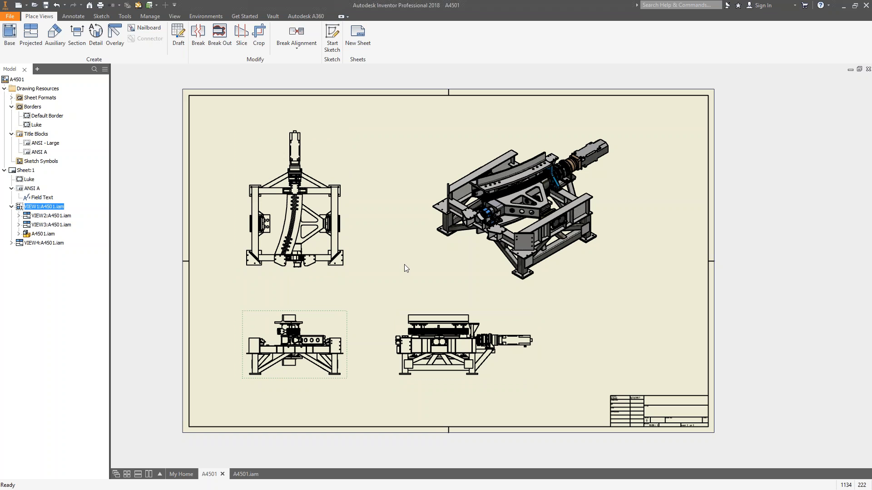
- Edit the projected side view to turn off its Align to Base display option
{"action": "left_click", "coordinate": [509, 319]}
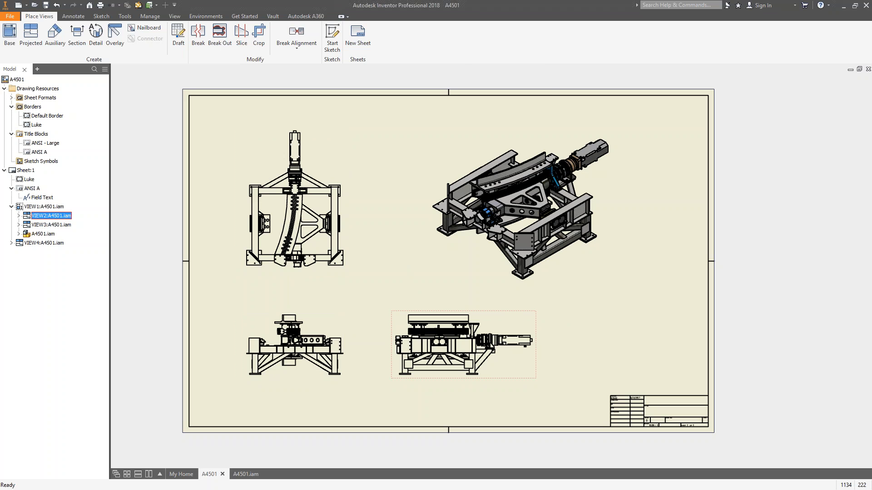
{"action": "right_click", "coordinate": [509, 320]}
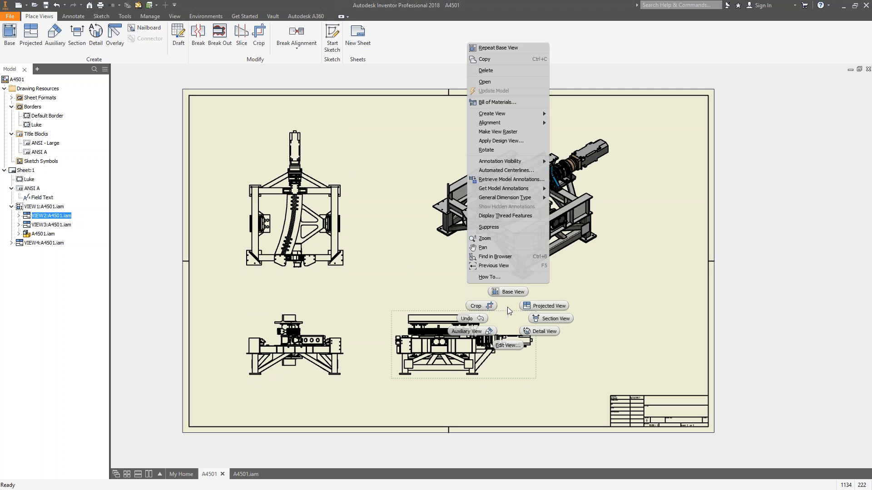
{"action": "left_click", "coordinate": [511, 347]}
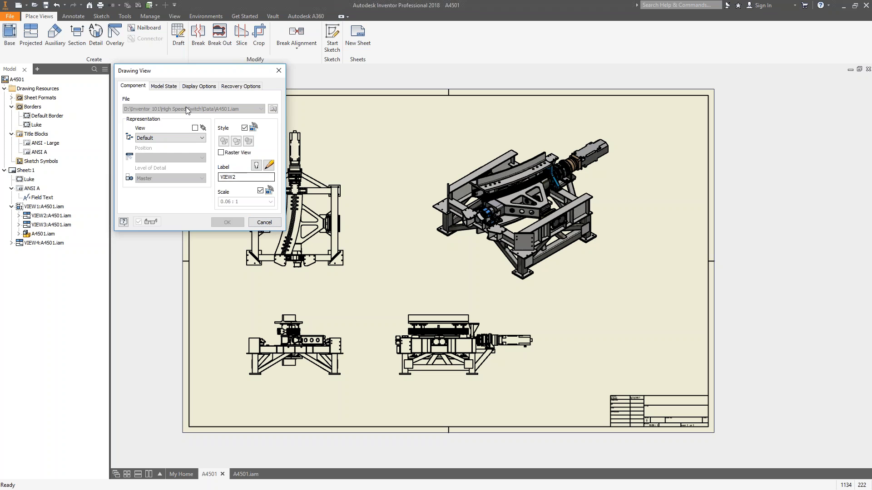
{"action": "left_click", "coordinate": [195, 87]}
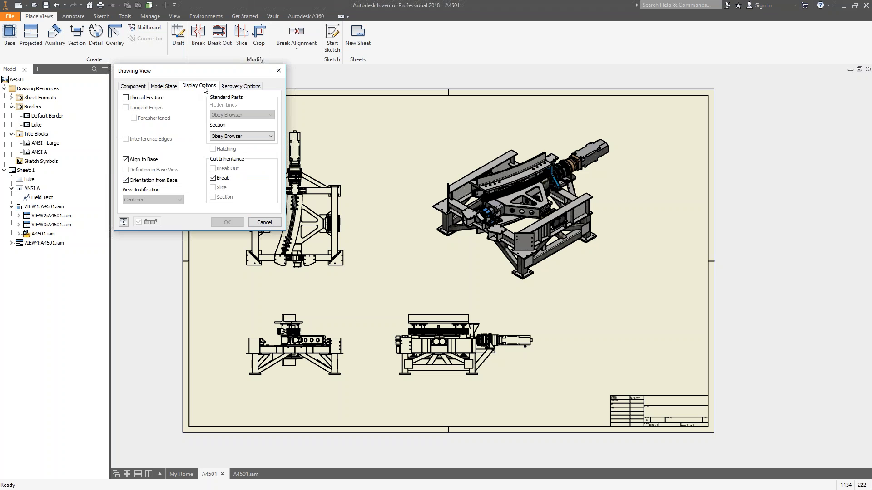
{"action": "left_click", "coordinate": [127, 160]}
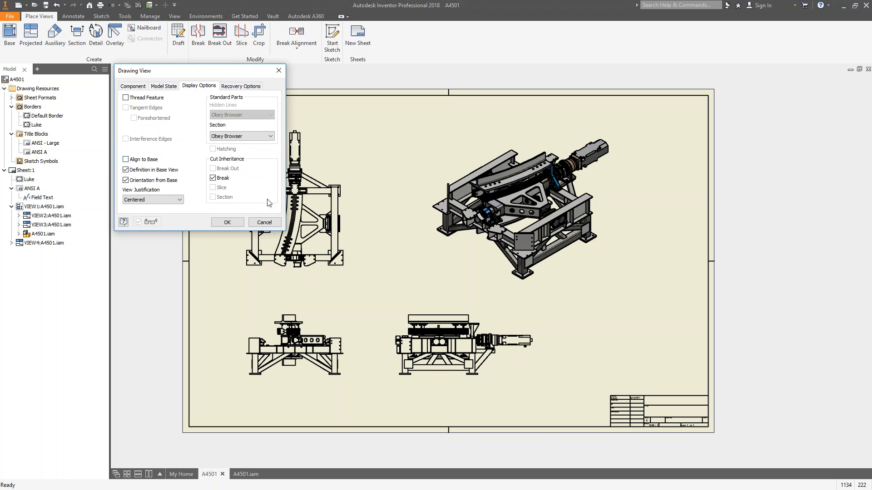
{"action": "left_click", "coordinate": [228, 222]}
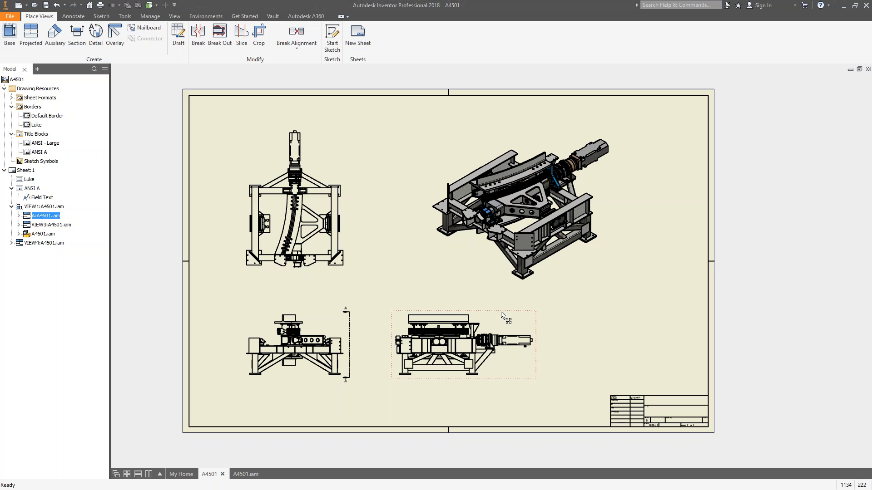
- Move the unaligned side view freely around the sheet's lower right area
{"action": "left_click_drag", "start_coordinate": [594, 319], "coordinate": [566, 354]}
{"action": "left_click_drag", "start_coordinate": [610, 297], "coordinate": [615, 284]}
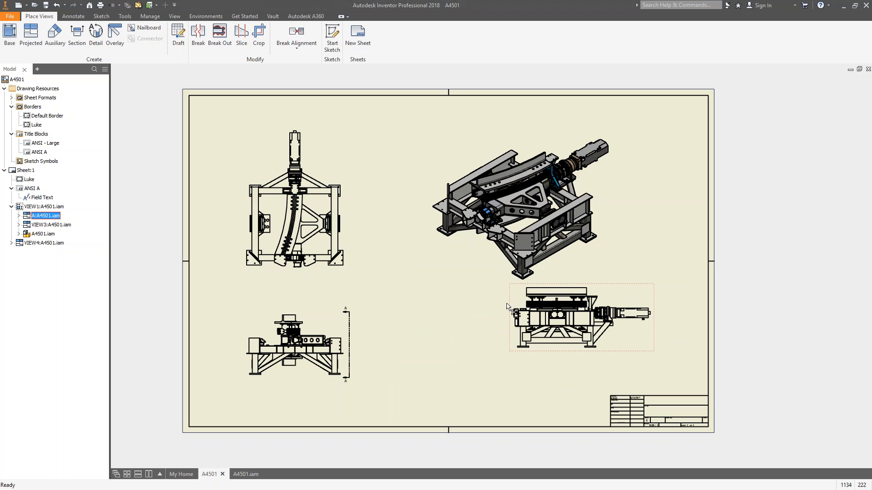
{"action": "left_click_drag", "start_coordinate": [347, 371], "coordinate": [348, 372]}
{"action": "left_click_drag", "start_coordinate": [625, 288], "coordinate": [649, 286]}
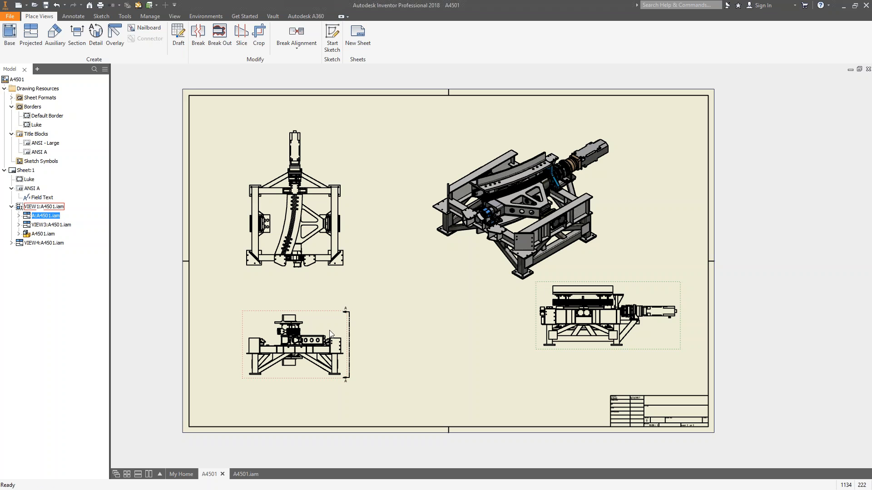
{"action": "left_click_drag", "start_coordinate": [350, 317], "coordinate": [350, 324]}
{"action": "left_click_drag", "start_coordinate": [650, 337], "coordinate": [588, 367]}
{"action": "right_click", "coordinate": [589, 367]}
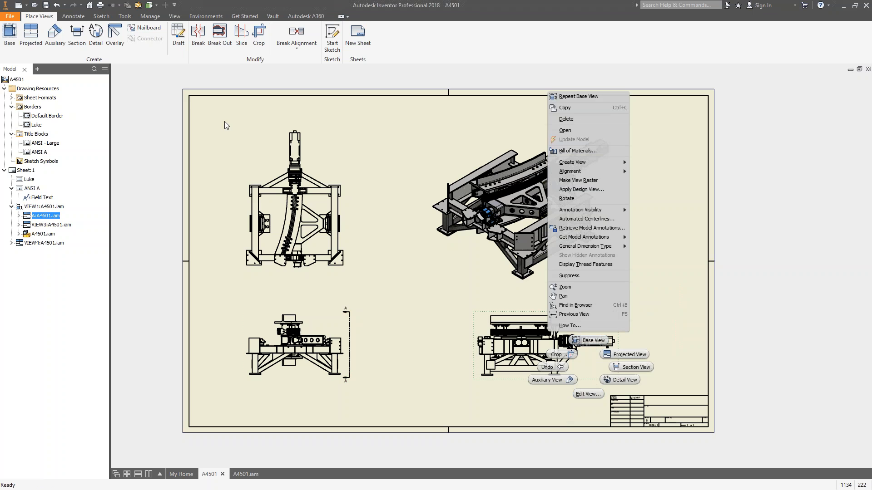
{"action": "left_click", "coordinate": [34, 31]}
- Undo the side view's free moves and the removal of its alignment to the base view
{"action": "left_click", "coordinate": [56, 6]}
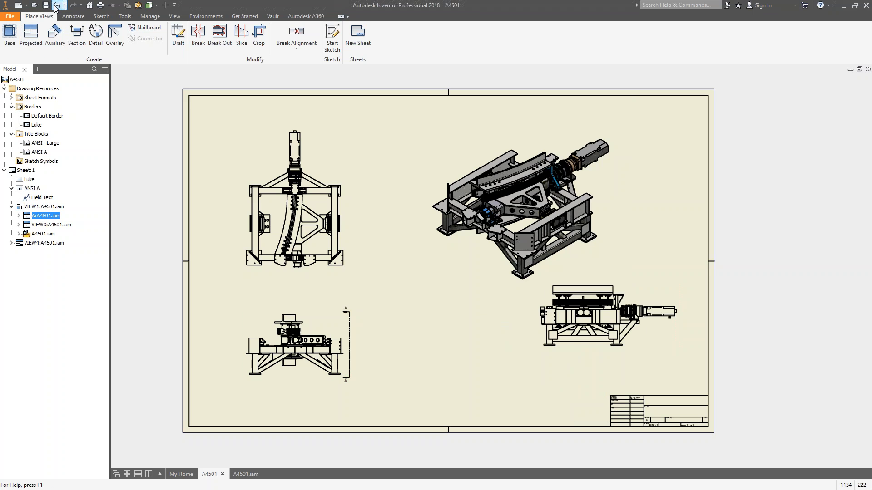
{"action": "left_click", "coordinate": [56, 6]}
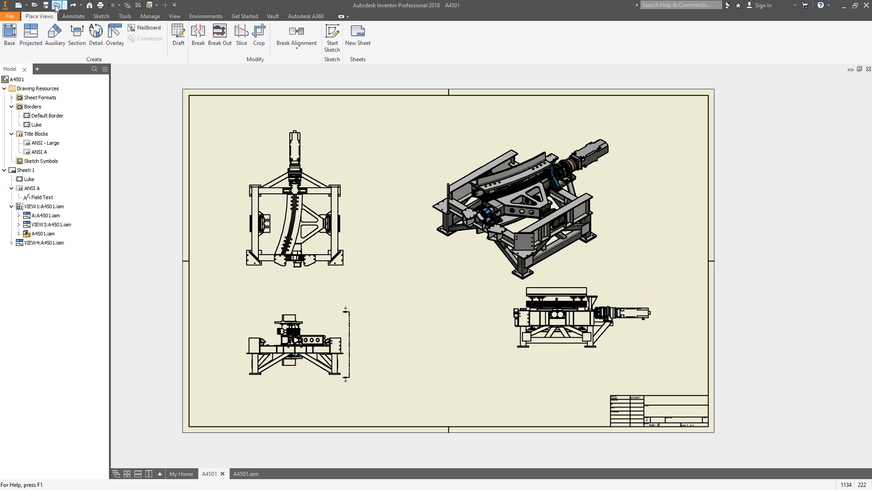
{"action": "left_click", "coordinate": [56, 6]}
{"action": "left_click", "coordinate": [56, 5]}
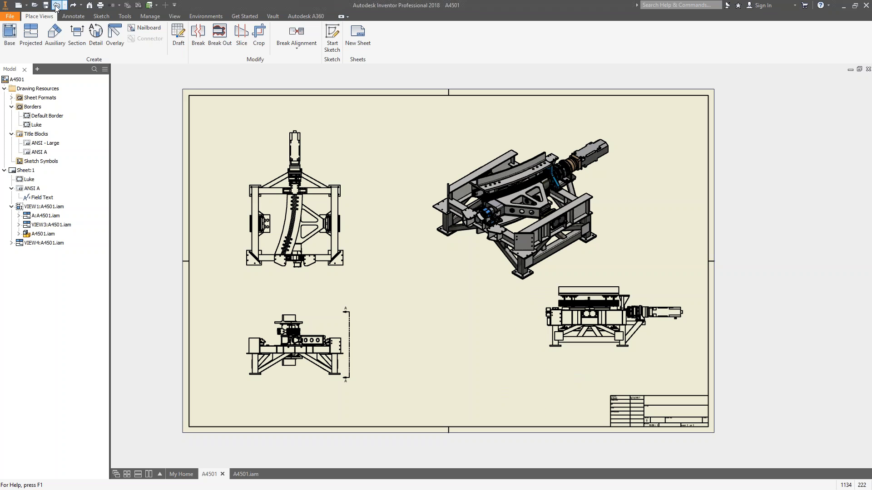
{"action": "left_click", "coordinate": [56, 6]}
{"action": "left_click", "coordinate": [56, 5]}
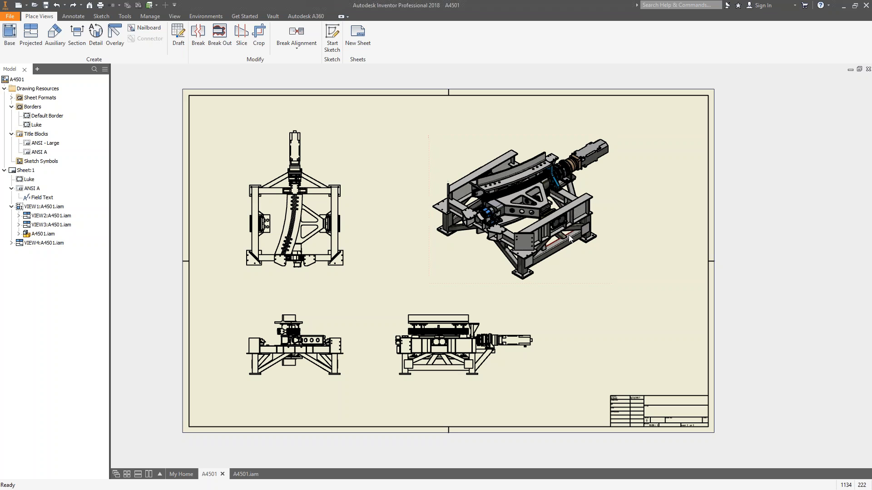
- Move the isometric view to the sheet's upper-right corner, the side view beneath it, and the base view toward the sheet's middle
{"action": "left_click_drag", "start_coordinate": [613, 190], "coordinate": [570, 293]}
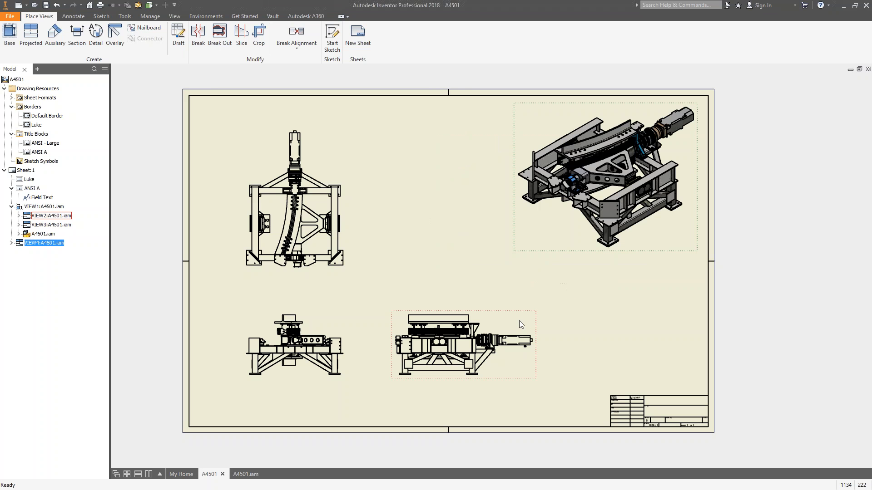
{"action": "left_click_drag", "start_coordinate": [522, 320], "coordinate": [653, 320]}
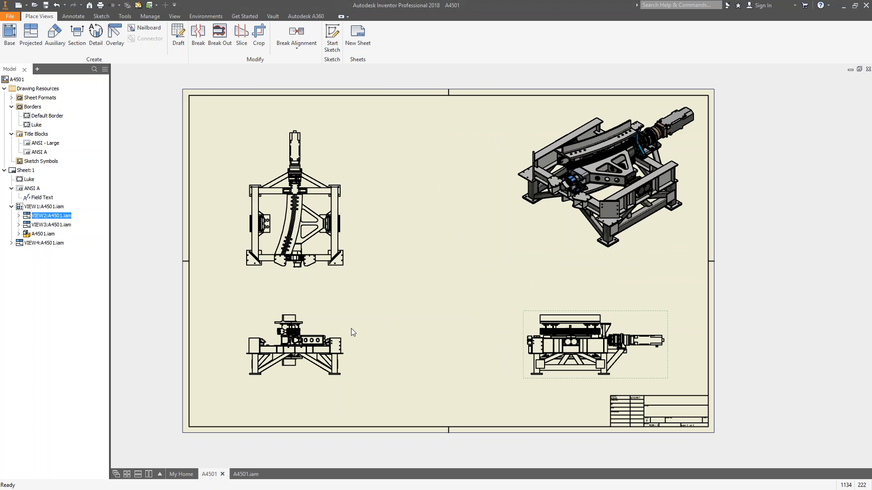
{"action": "left_click_drag", "start_coordinate": [351, 328], "coordinate": [471, 320]}
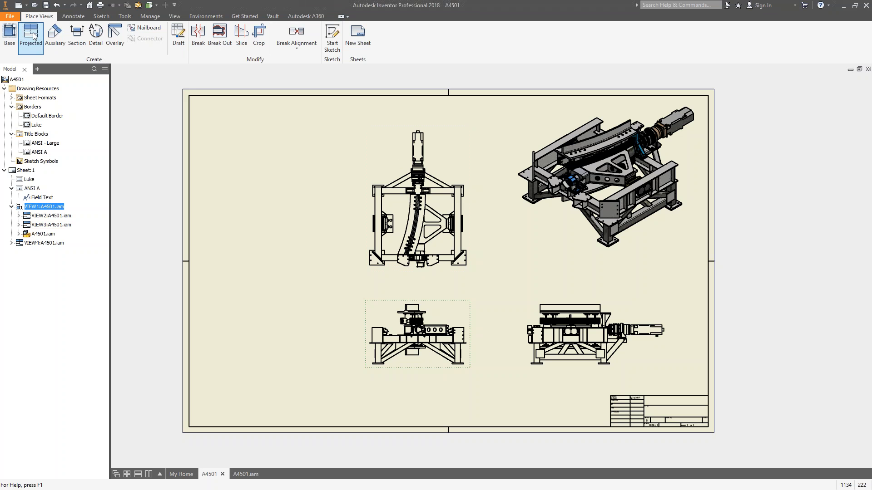
- Project a second side view to the left of the base view, and center the base view between the two side views
{"action": "left_click", "coordinate": [164, 187]}
{"action": "left_click", "coordinate": [41, 37]}
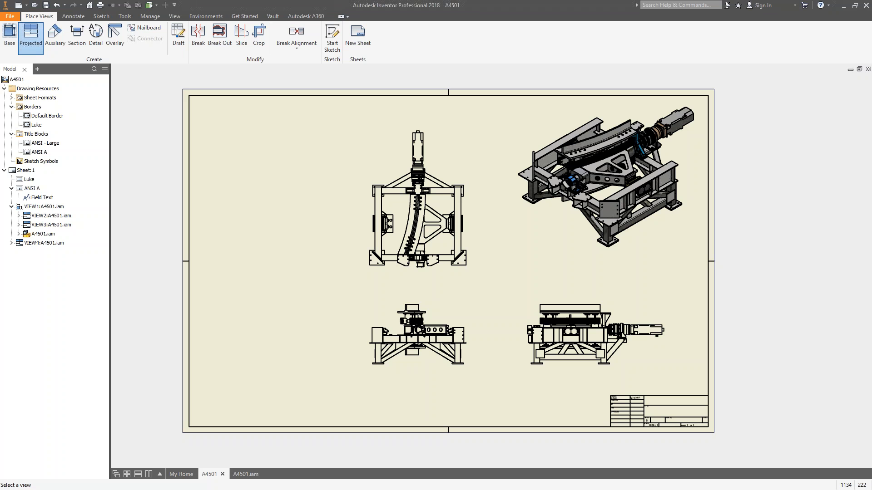
{"action": "left_click", "coordinate": [378, 321]}
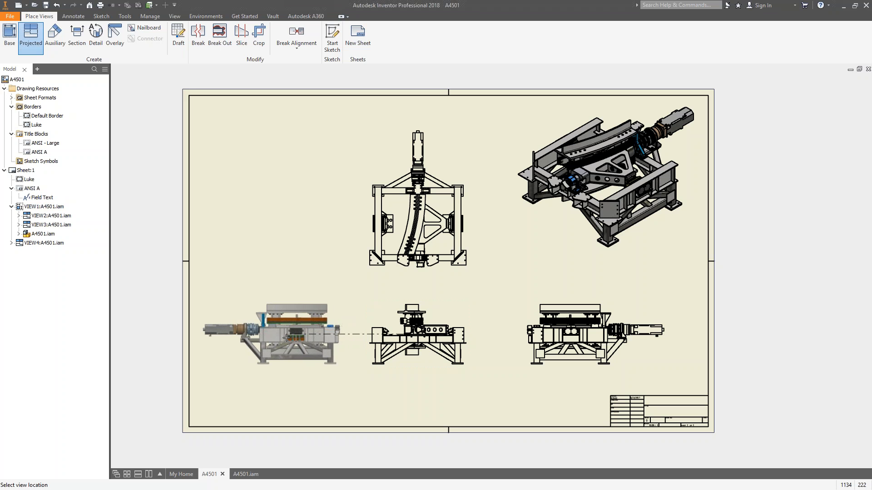
{"action": "left_click", "coordinate": [286, 338]}
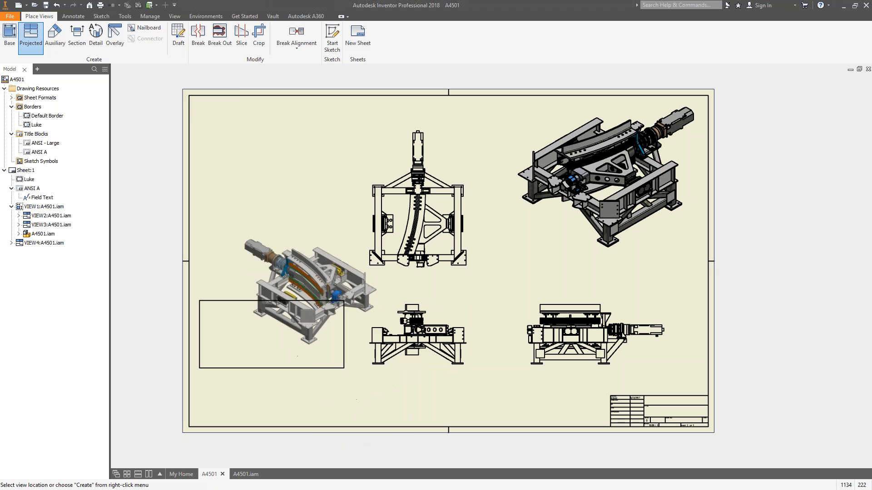
{"action": "right_click", "coordinate": [303, 282]}
{"action": "left_click", "coordinate": [339, 281]}
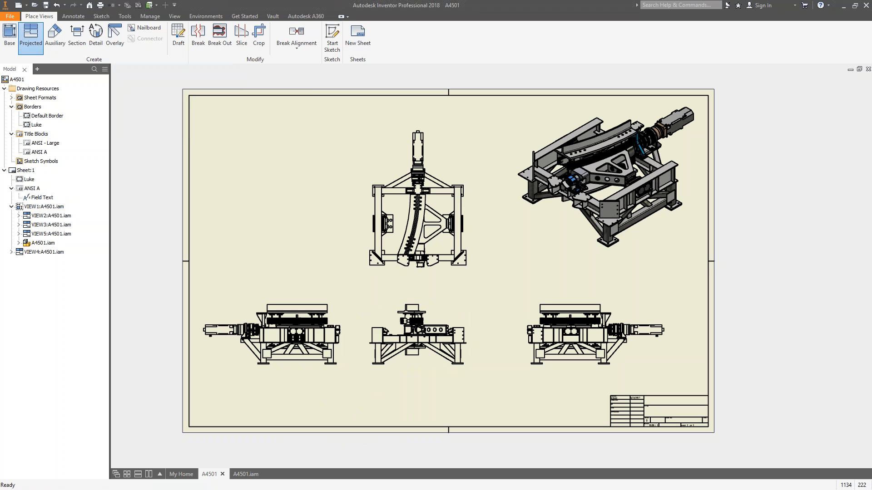
{"action": "left_click", "coordinate": [470, 321]}
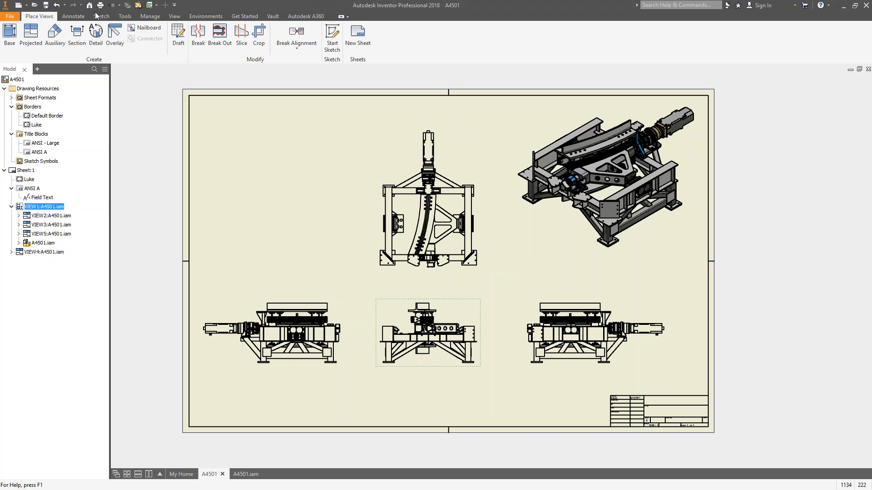
- Project a top view directly above the left side view
{"action": "left_click", "coordinate": [34, 39]}
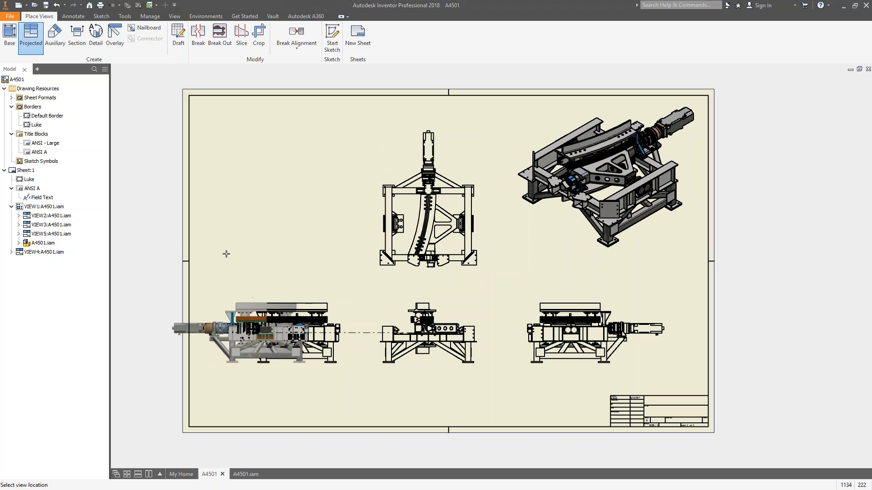
{"action": "key", "text": "Escape"}
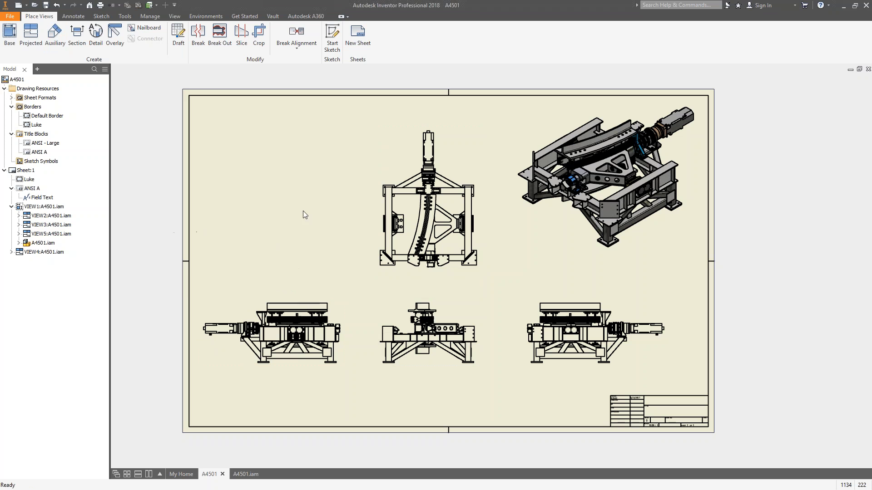
{"action": "left_click", "coordinate": [26, 35]}
{"action": "left_click", "coordinate": [243, 299]}
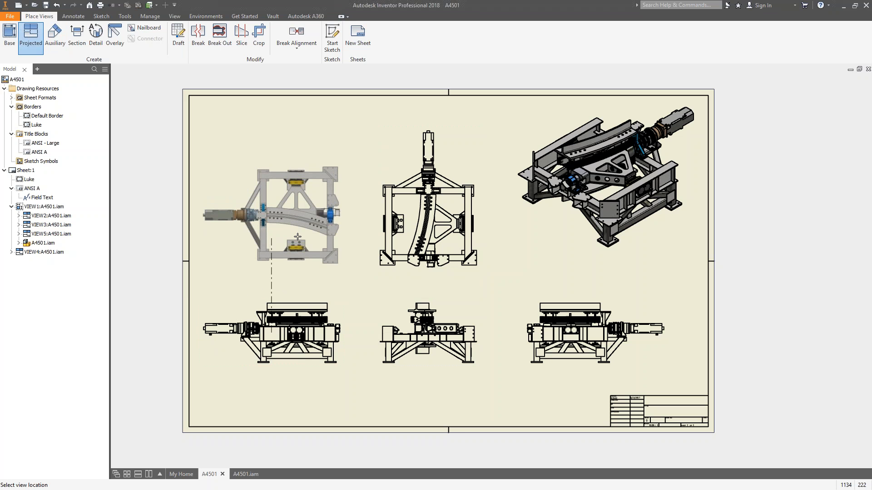
{"action": "left_click", "coordinate": [297, 237]}
{"action": "right_click", "coordinate": [389, 205]}
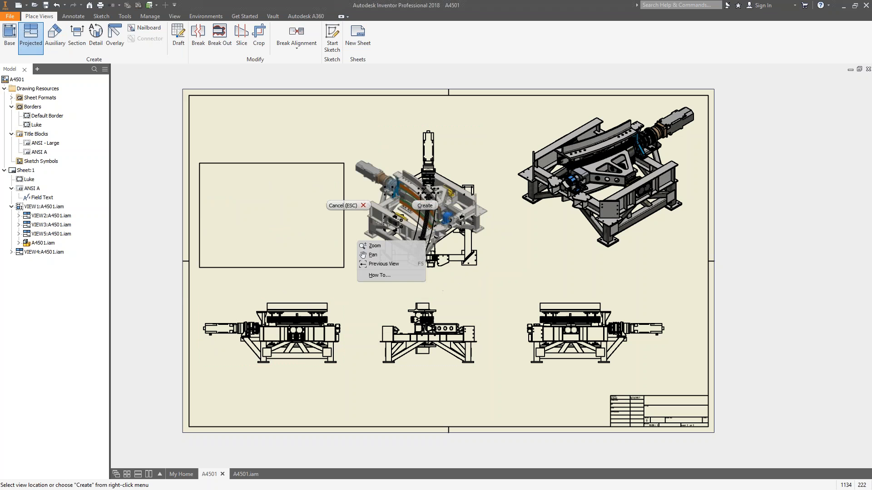
{"action": "left_click", "coordinate": [336, 204]}
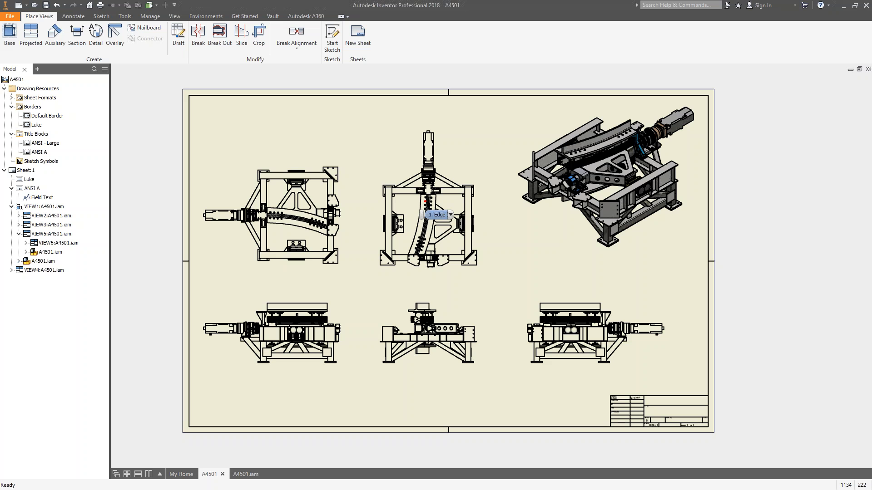
- Suppress the projected view above the base view, and delete that view from the sheet
{"action": "left_click", "coordinate": [467, 159]}
{"action": "right_click", "coordinate": [467, 160]}
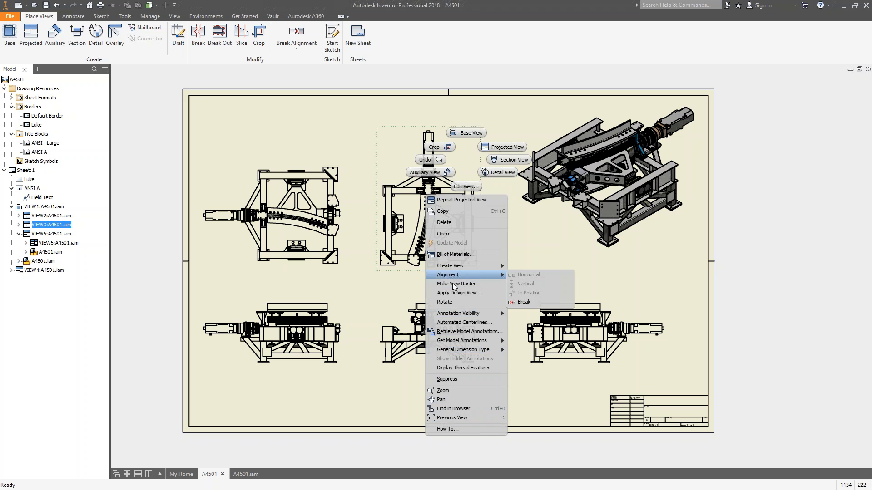
{"action": "left_click", "coordinate": [447, 379]}
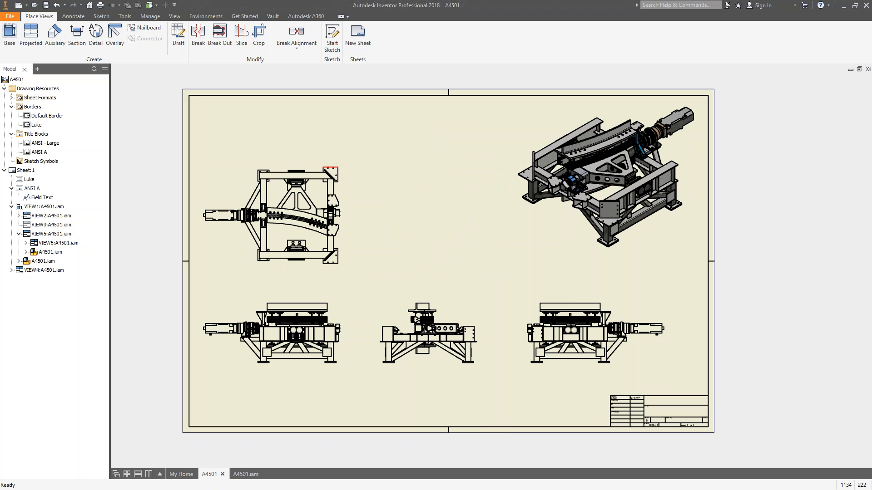
{"action": "right_click", "coordinate": [47, 227]}
{"action": "left_click", "coordinate": [62, 254]}
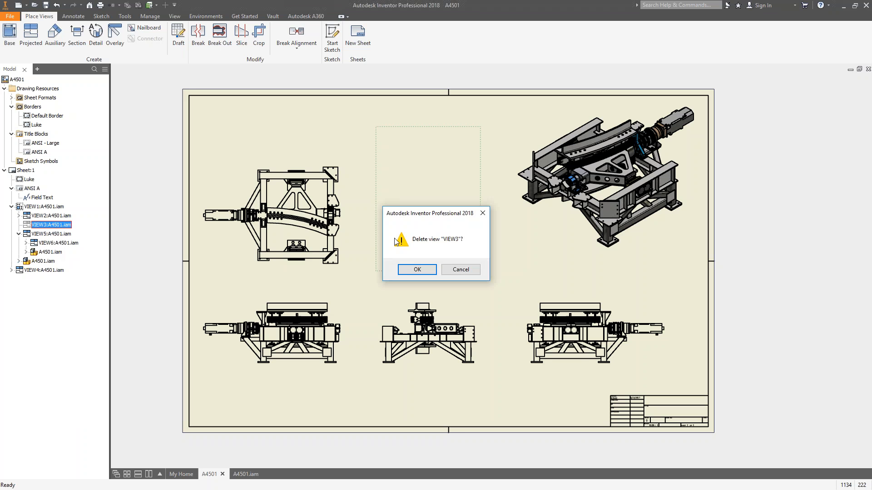
{"action": "left_click", "coordinate": [414, 269]}
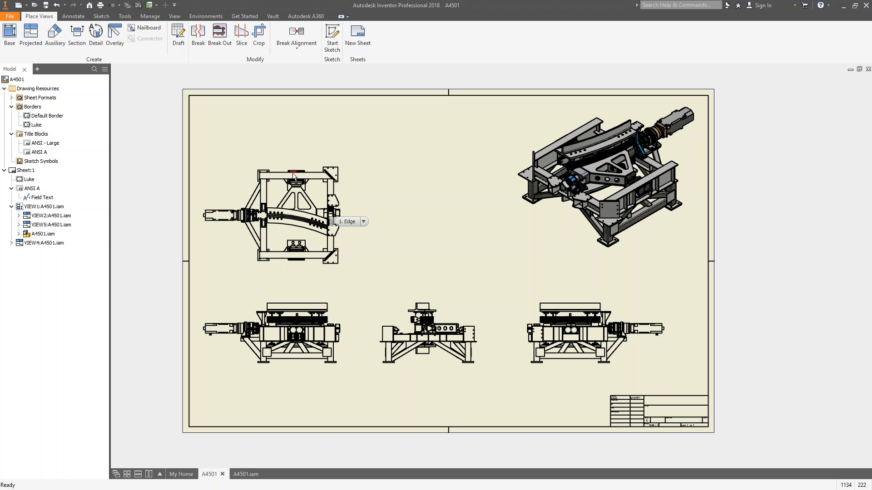
- Open Part3.ipt from the recent documents and create a new drawing
{"action": "left_click", "coordinate": [34, 5]}
{"action": "left_click", "coordinate": [662, 431]}
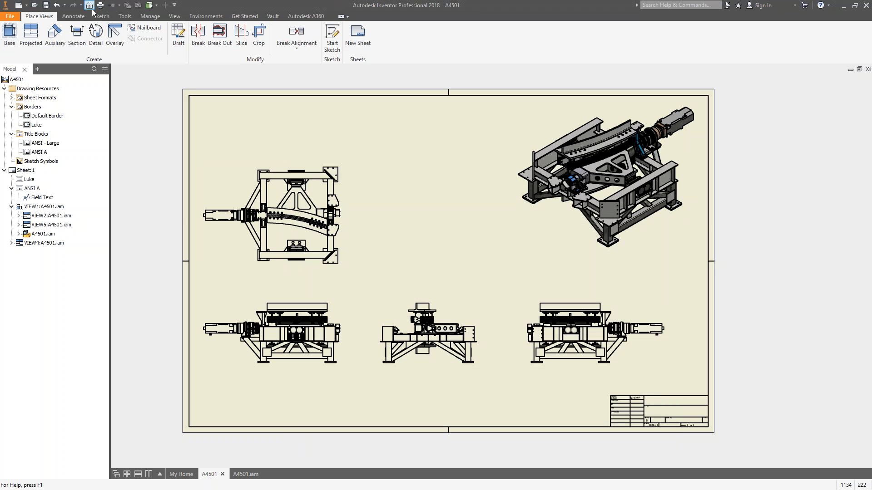
{"action": "left_click", "coordinate": [89, 6]}
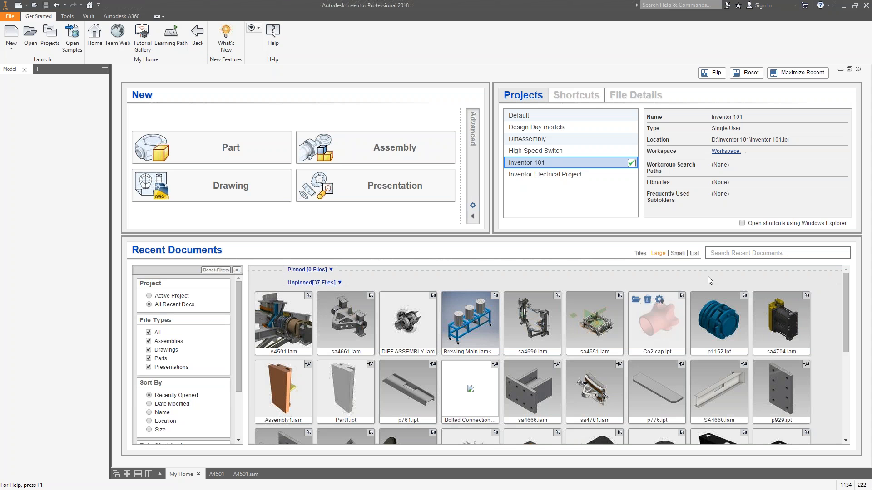
{"action": "left_click_drag", "start_coordinate": [846, 296], "coordinate": [850, 383]}
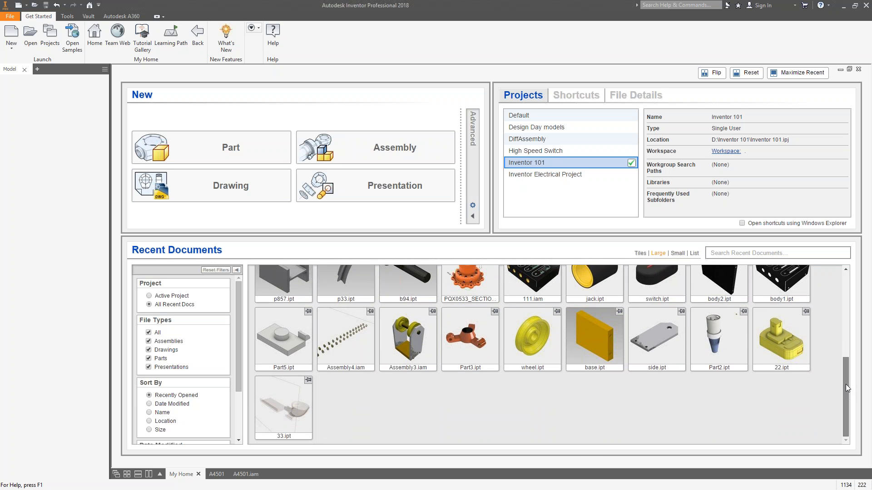
{"action": "mouse_move", "coordinate": [448, 317]}
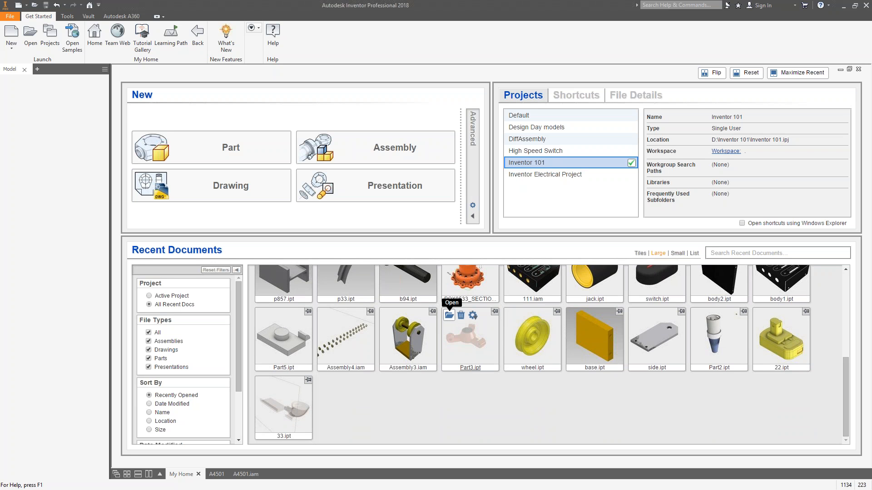
{"action": "left_click", "coordinate": [449, 316]}
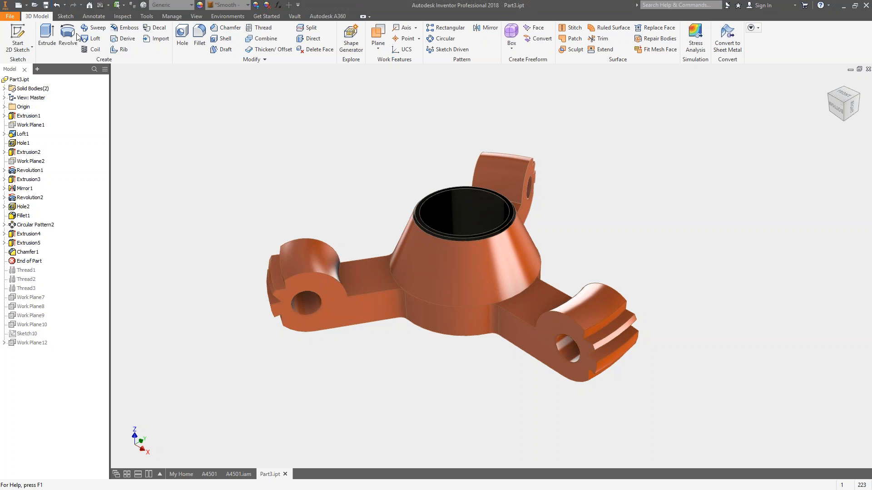
{"action": "left_click", "coordinate": [26, 5]}
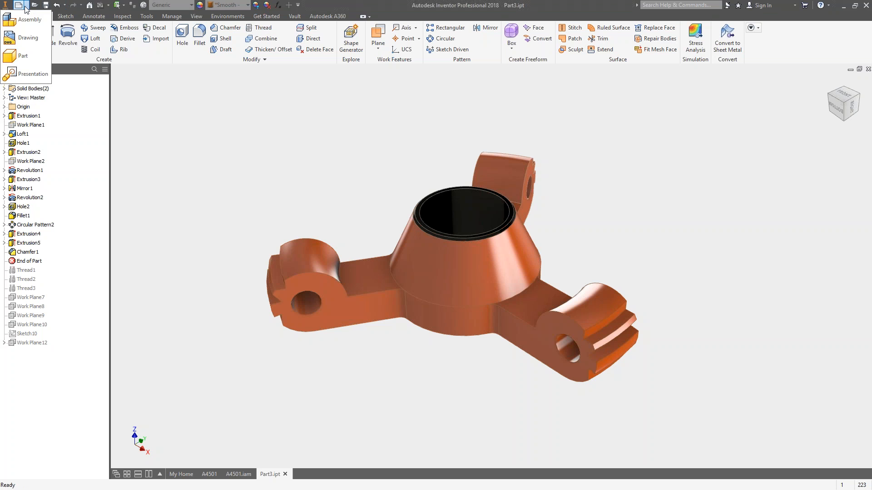
{"action": "left_click", "coordinate": [23, 38]}
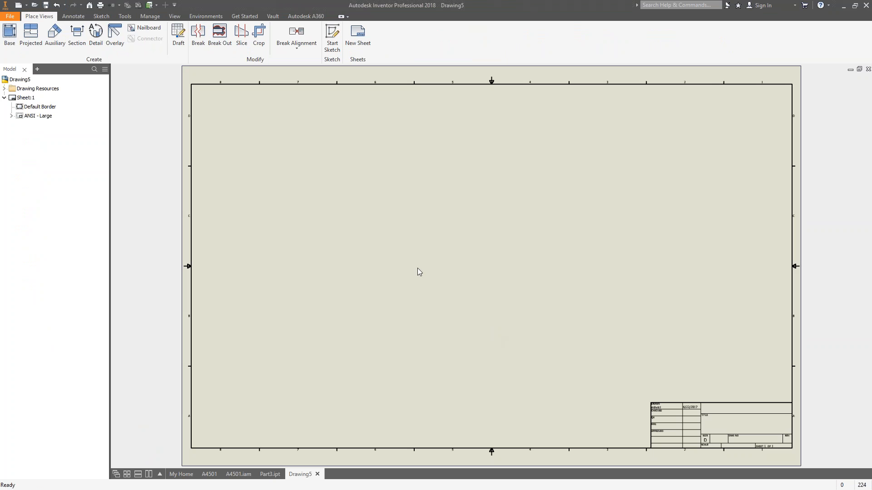
- Set the new drawing's sheet size to A
{"action": "right_click", "coordinate": [25, 100]}
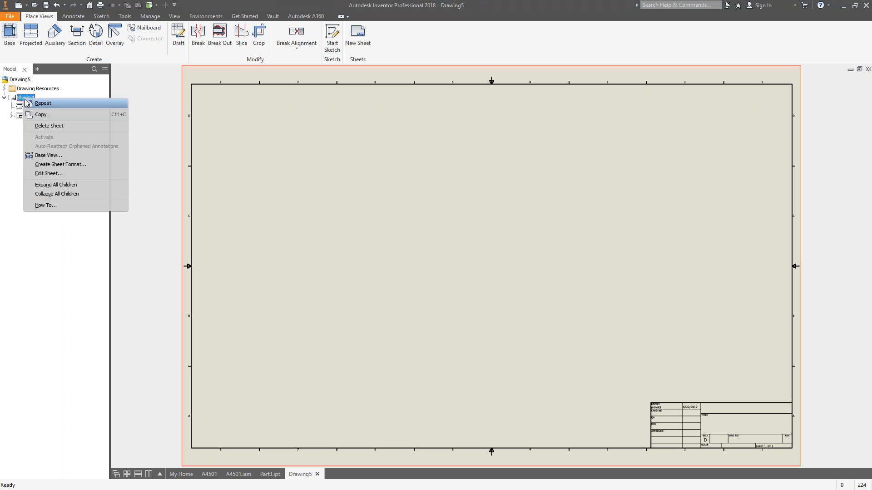
{"action": "left_click", "coordinate": [57, 176]}
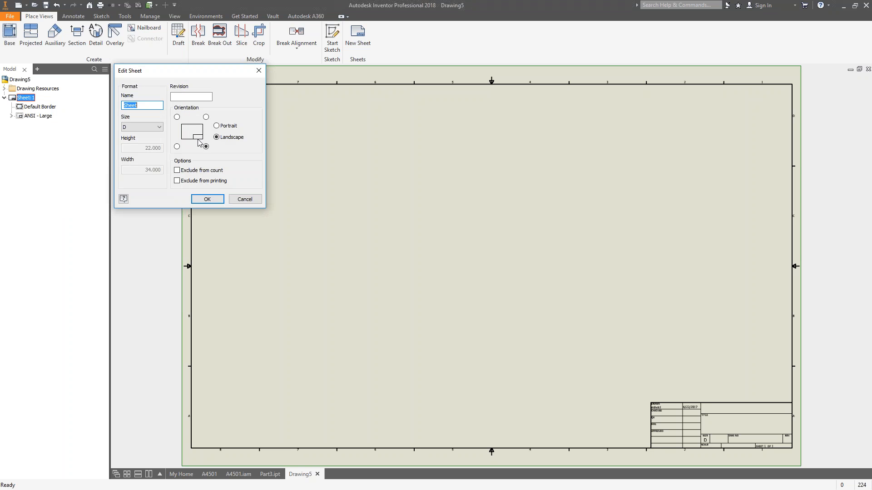
{"action": "left_click", "coordinate": [158, 128]}
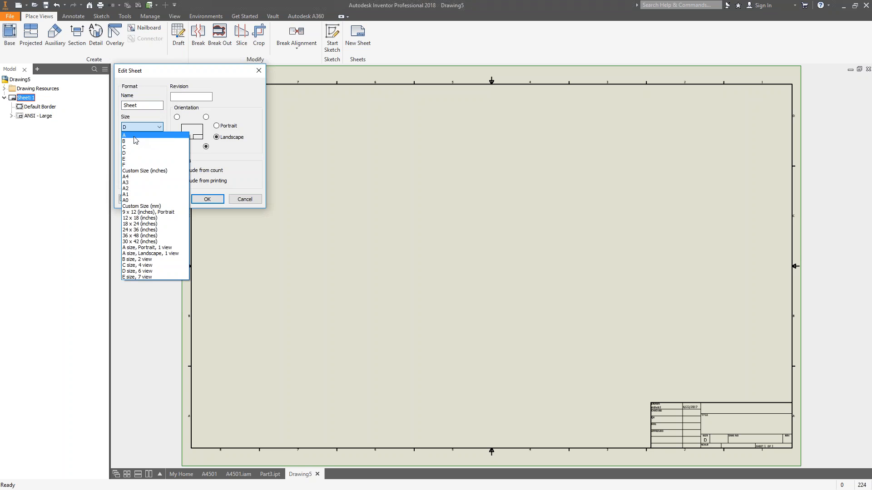
{"action": "left_click", "coordinate": [135, 136]}
{"action": "left_click", "coordinate": [207, 200]}
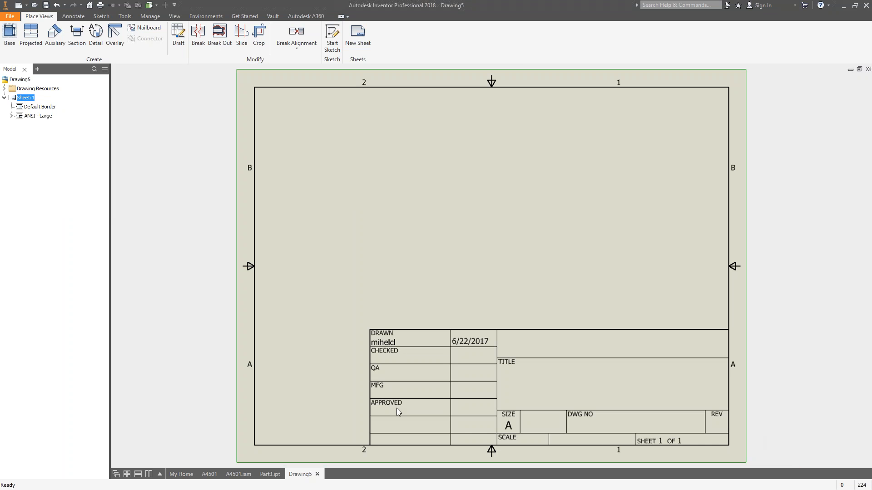
- Replace the sheet's ANSI - Large title block with the ANSI A title block
{"action": "right_click", "coordinate": [28, 117]}
{"action": "left_click", "coordinate": [37, 122]}
{"action": "left_click", "coordinate": [4, 88]}
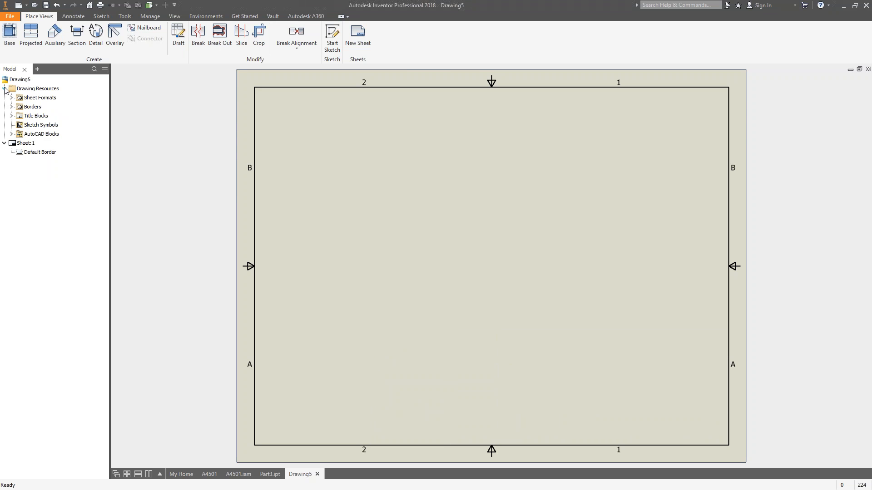
{"action": "left_click", "coordinate": [11, 116]}
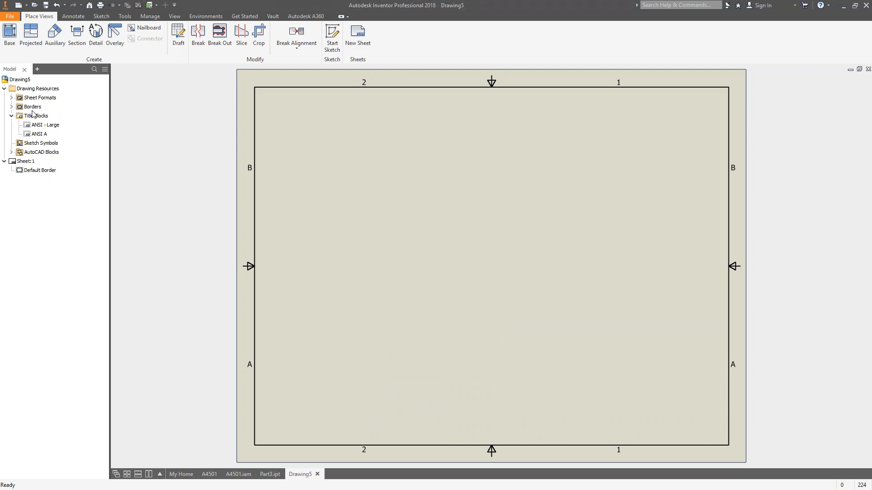
{"action": "double_click", "coordinate": [39, 135]}
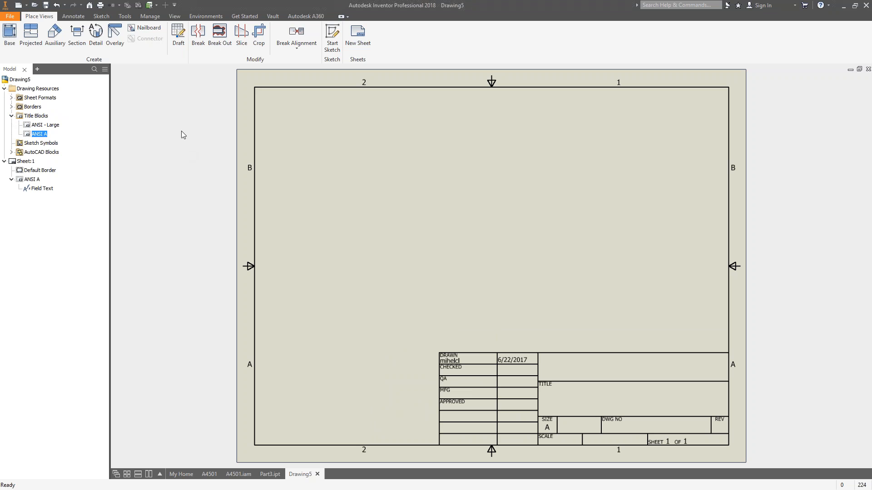
- Set the sheet size to B
{"action": "right_click", "coordinate": [26, 161]}
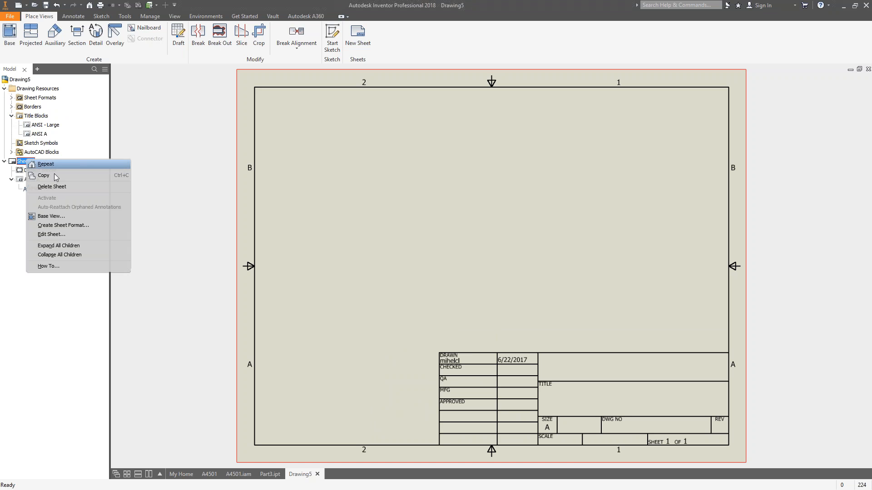
{"action": "left_click", "coordinate": [51, 234]}
{"action": "left_click", "coordinate": [159, 127]}
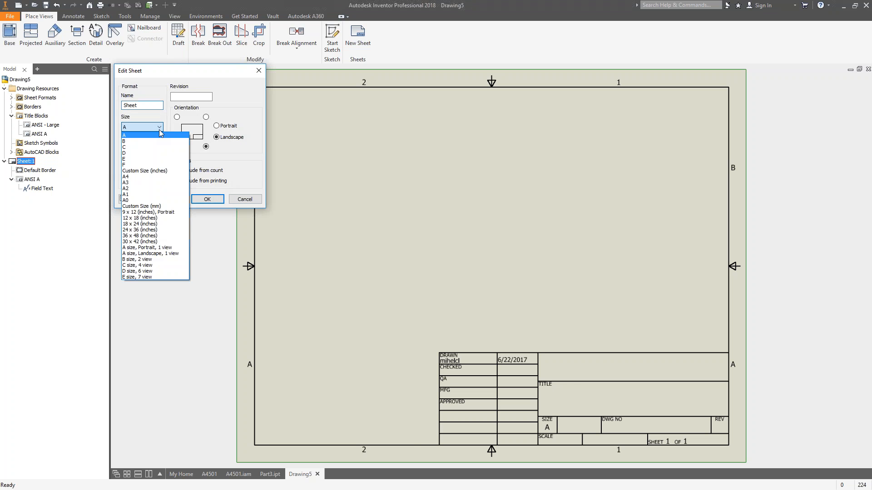
{"action": "left_click", "coordinate": [146, 142]}
{"action": "left_click", "coordinate": [221, 199]}
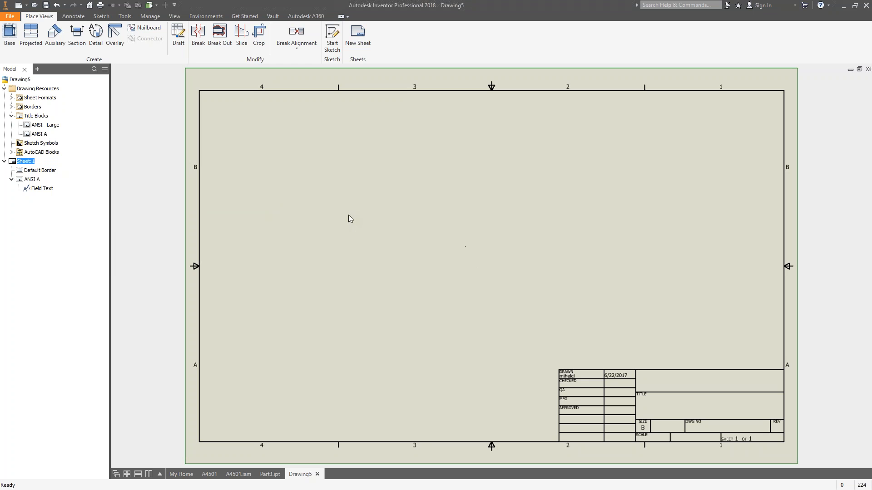
- Place a 1:1 front base view of Part3.ipt with projected views above and beside it, and shift the base and side views toward the sheet's left
{"action": "right_click", "coordinate": [317, 234]}
{"action": "left_click", "coordinate": [311, 201]}
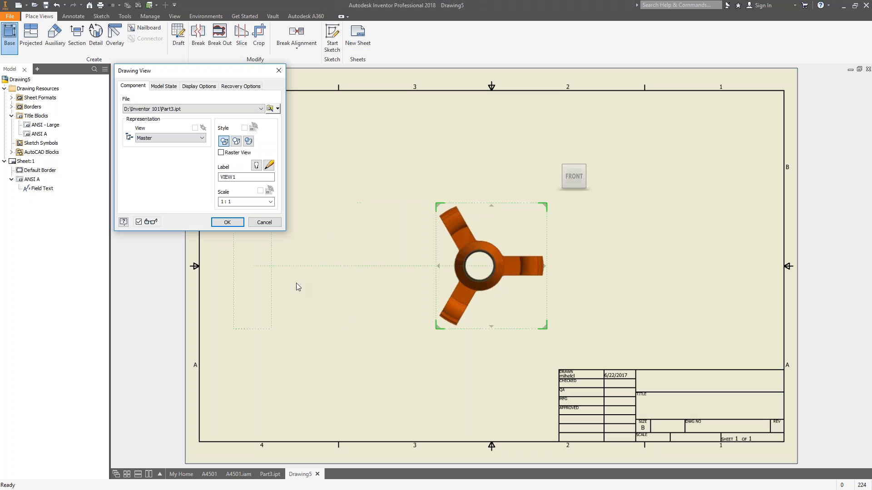
{"action": "left_click", "coordinate": [628, 281]}
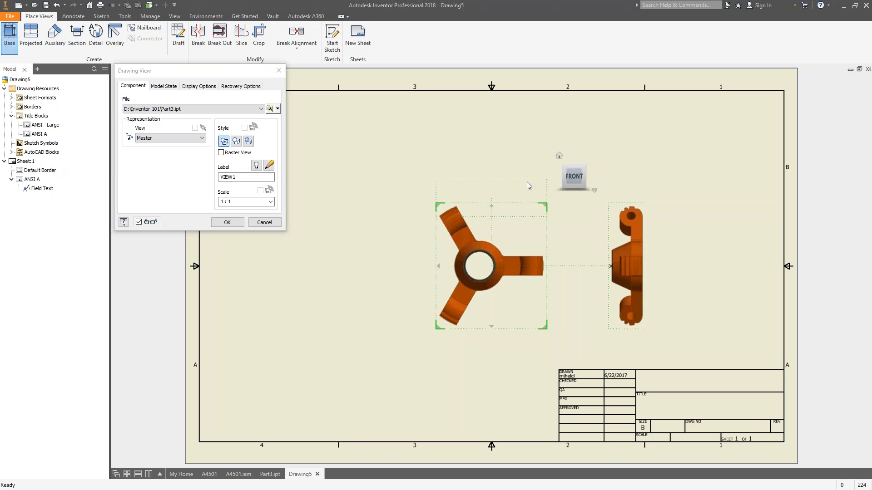
{"action": "left_click", "coordinate": [512, 151]}
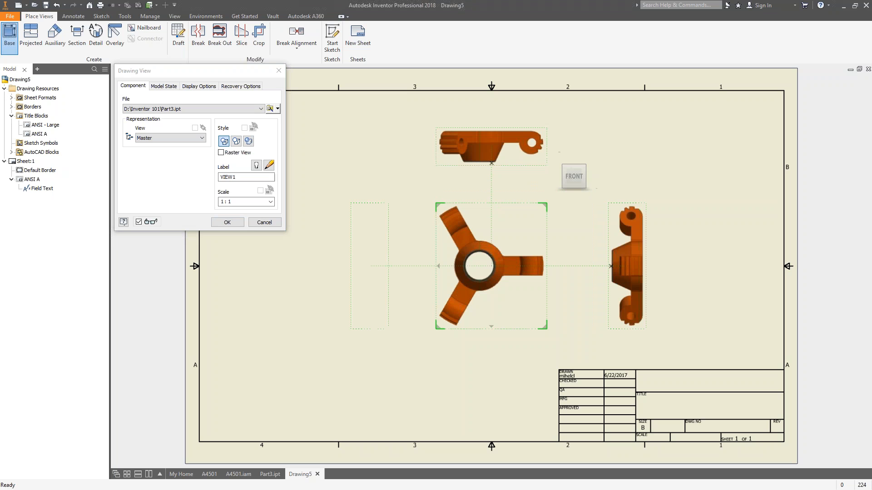
{"action": "left_click", "coordinate": [227, 222]}
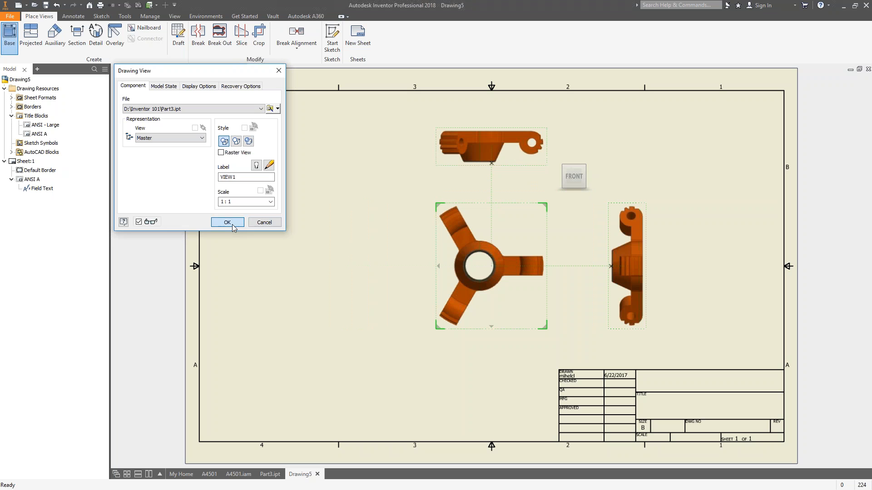
{"action": "left_click_drag", "start_coordinate": [435, 289], "coordinate": [268, 332]}
{"action": "left_click_drag", "start_coordinate": [611, 346], "coordinate": [401, 331]}
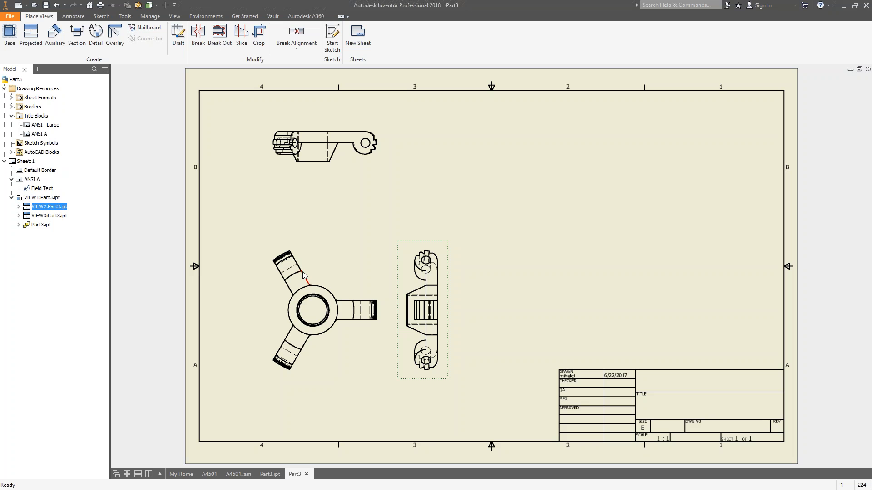
- Delete the projected side view VIEW2 of Part3.ipt from the sheet
{"action": "right_click", "coordinate": [407, 250]}
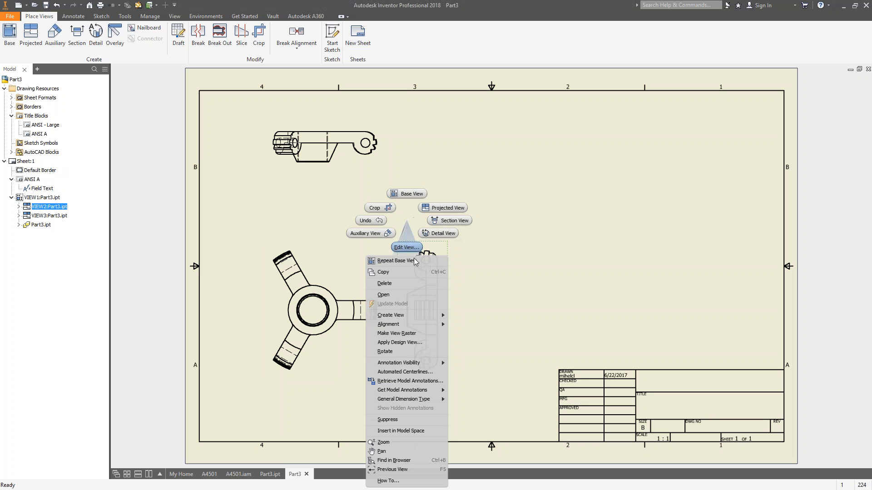
{"action": "left_click", "coordinate": [555, 325]}
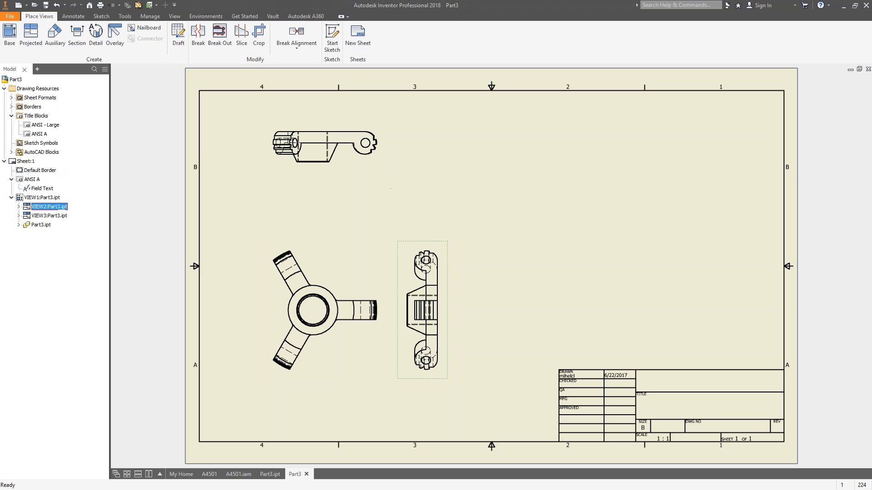
{"action": "right_click", "coordinate": [48, 206]}
{"action": "left_click", "coordinate": [73, 235]}
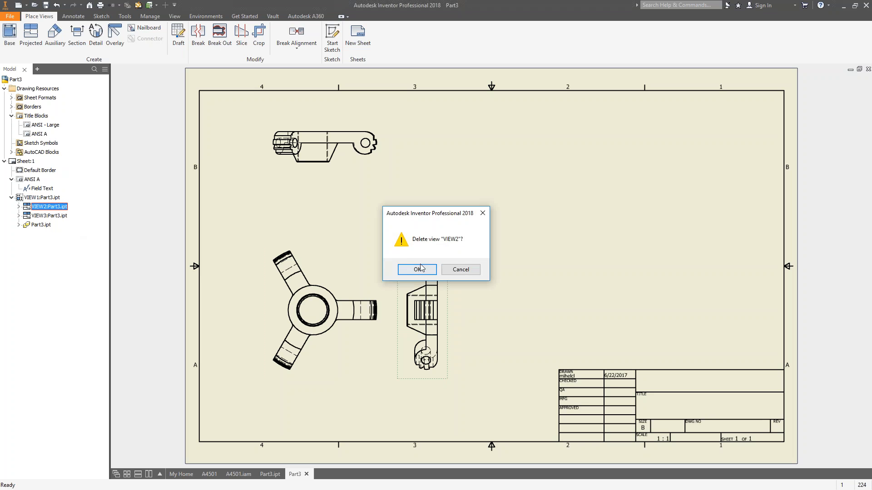
- Confirm deleting the side view VIEW2 projected from the base view of the three-armed part
{"action": "left_click", "coordinate": [428, 280]}
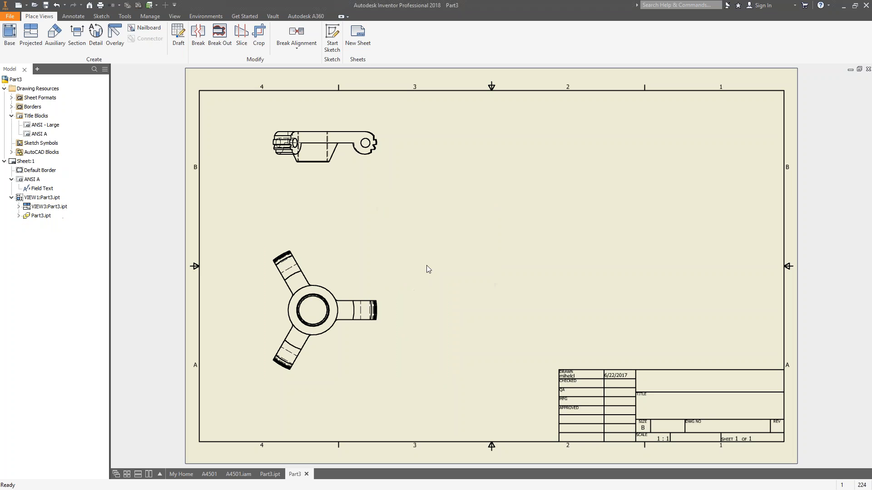
{"action": "left_click", "coordinate": [55, 39]}
{"action": "left_click", "coordinate": [368, 270]}
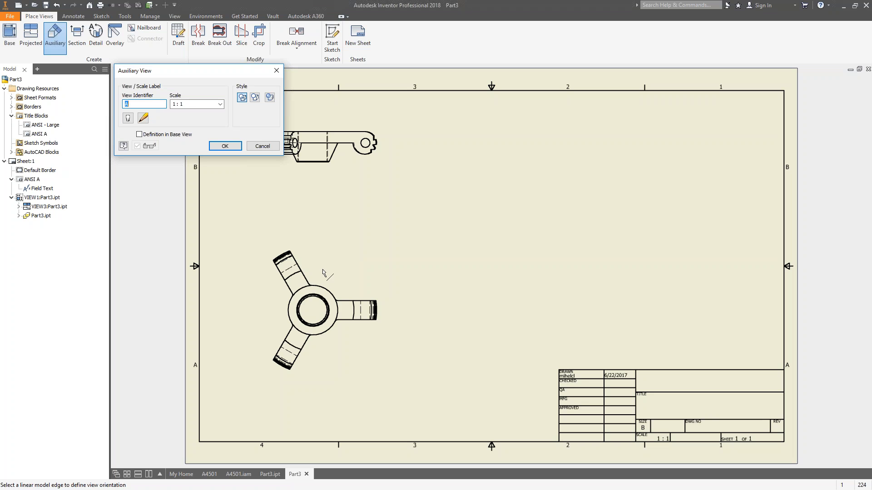
{"action": "left_click", "coordinate": [305, 281]}
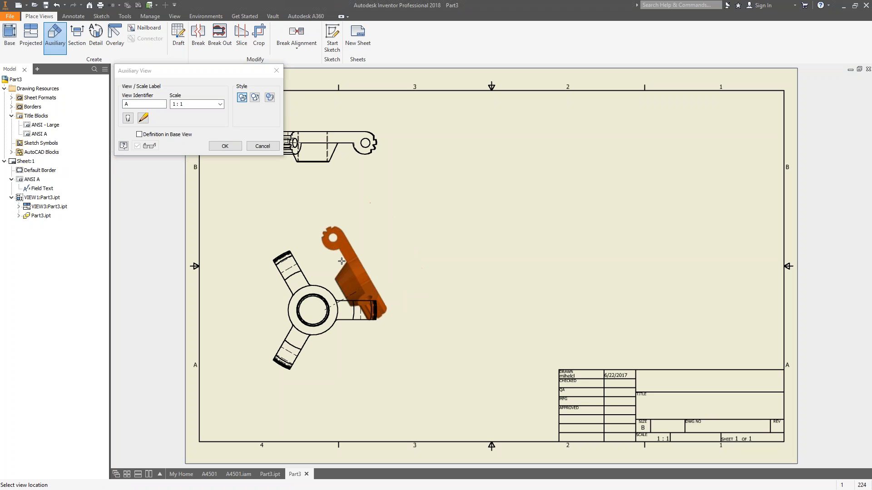
{"action": "key", "text": "Escape"}
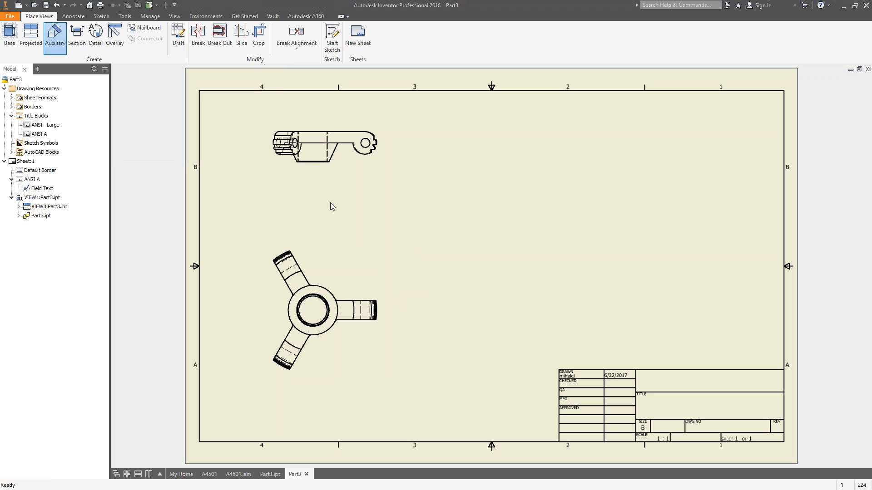
- Create an auxiliary view of the base view, oriented by the straight edge of the upper arm, and place it diagonally up to the right
{"action": "left_click", "coordinate": [58, 36]}
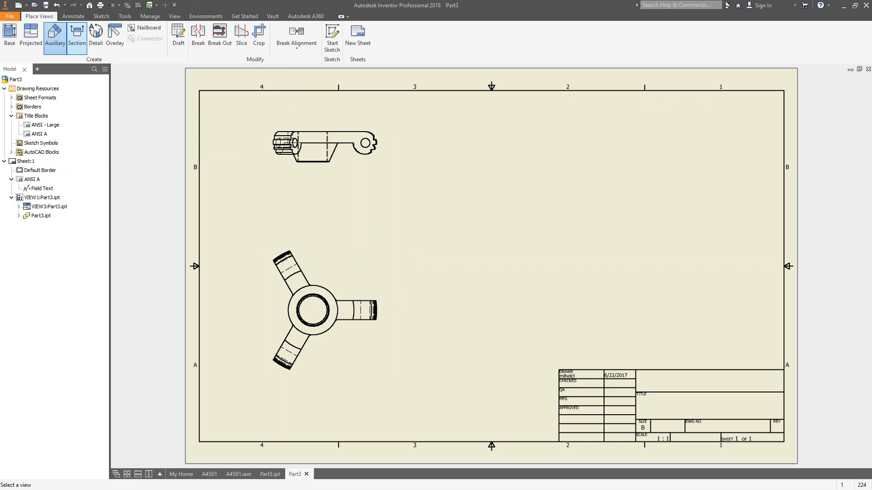
{"action": "left_click", "coordinate": [334, 264]}
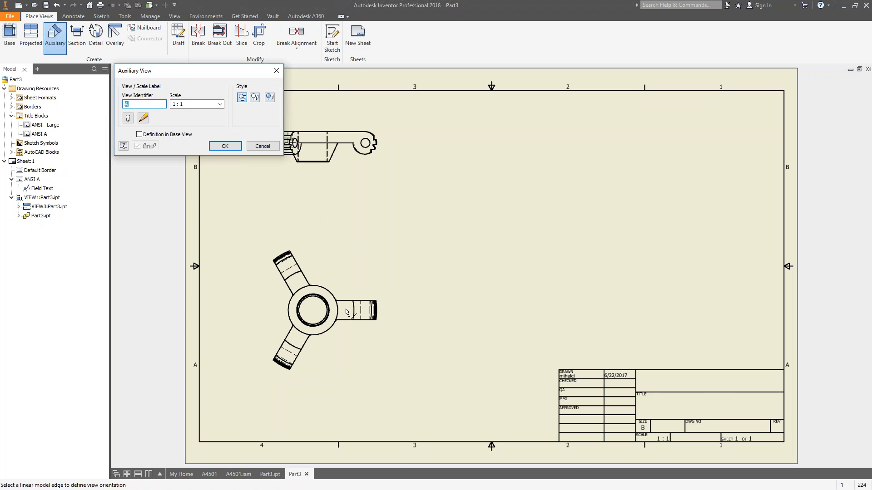
{"action": "scroll", "coordinate": [304, 281], "scroll_direction": "up", "scroll_amount": 5}
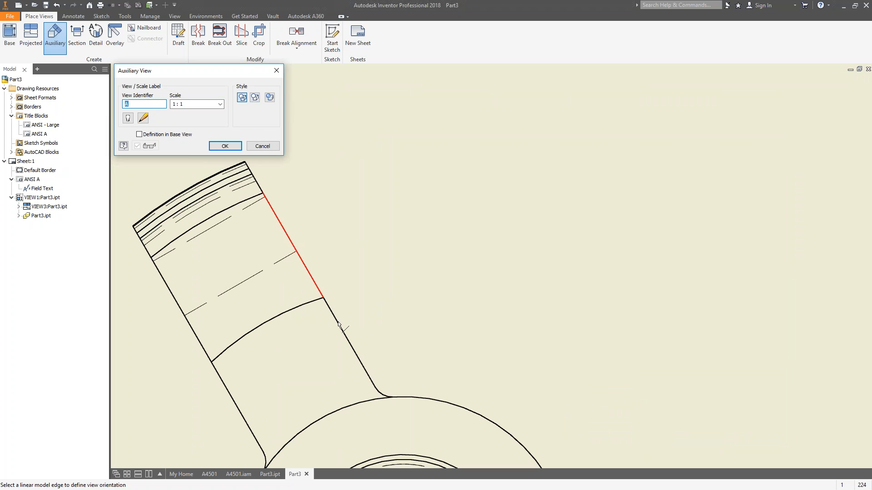
{"action": "scroll", "coordinate": [357, 336], "scroll_direction": "down", "scroll_amount": 3}
{"action": "left_click", "coordinate": [361, 337]}
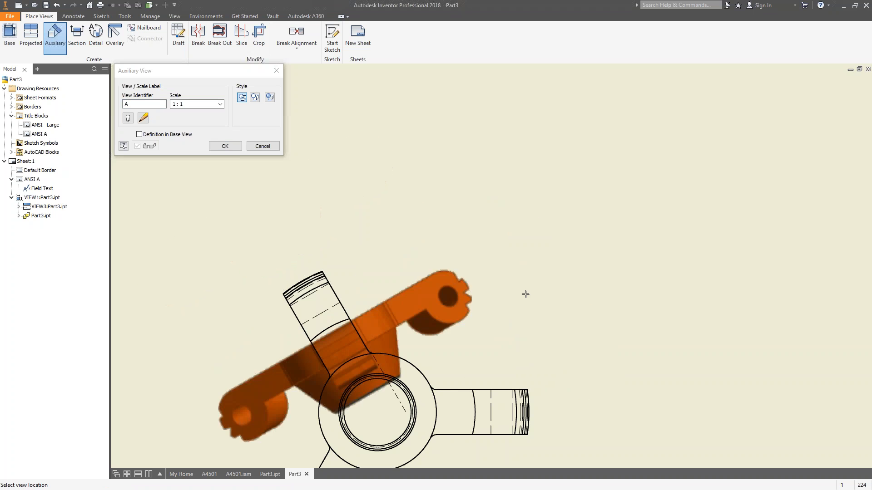
{"action": "scroll", "coordinate": [636, 272], "scroll_direction": "down", "scroll_amount": 3}
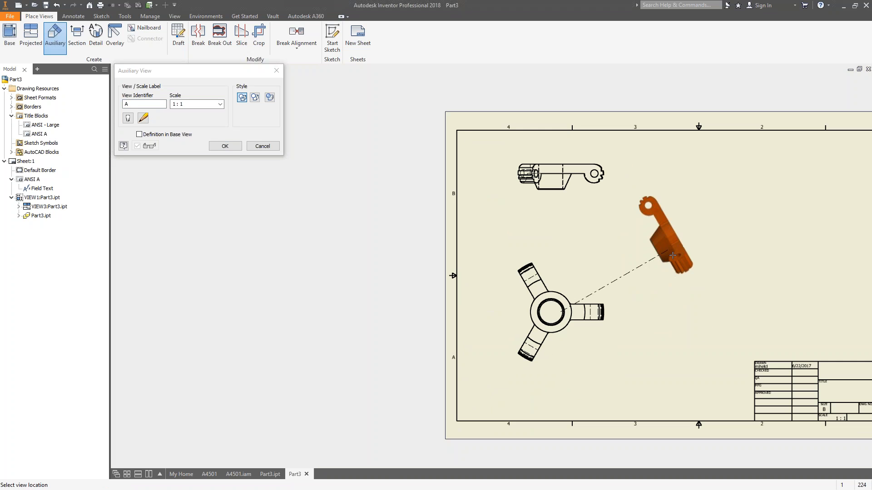
{"action": "left_click", "coordinate": [672, 255]}
- Turn on the auxiliary view's label and move the view farther from the base view, up beside the top projected view
{"action": "scroll", "coordinate": [668, 227], "scroll_direction": "up", "scroll_amount": 3}
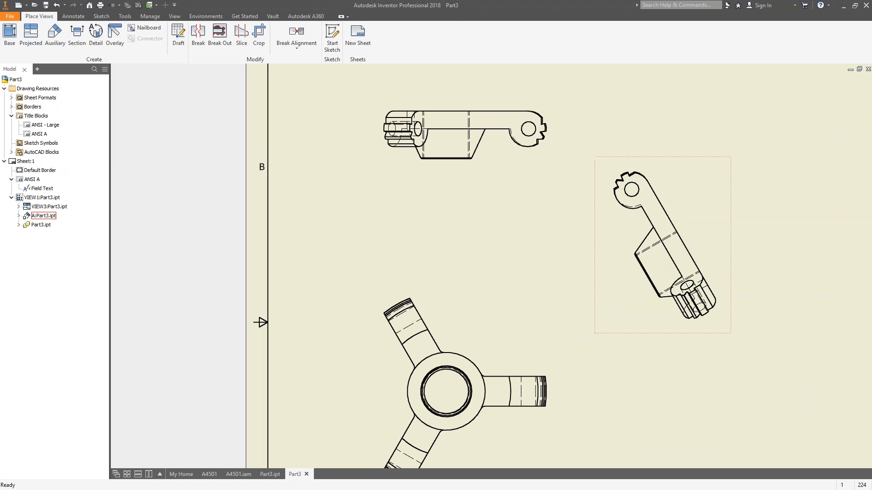
{"action": "scroll", "coordinate": [734, 218], "scroll_direction": "down", "scroll_amount": 4}
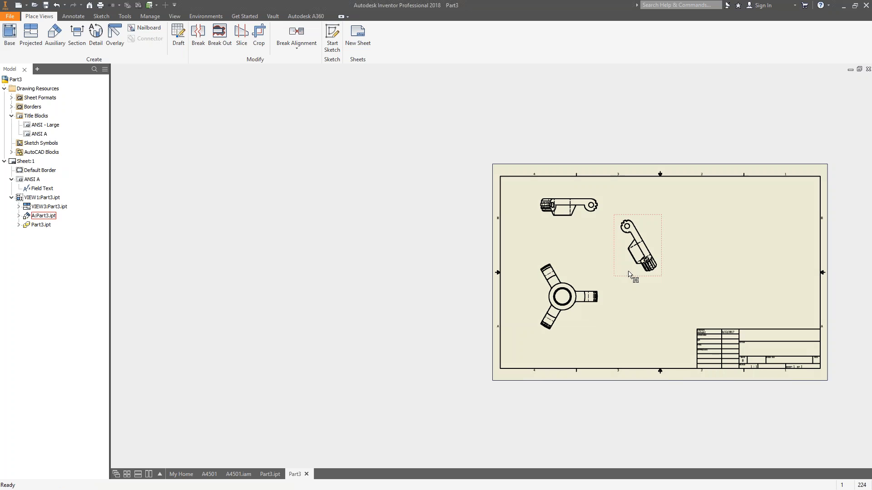
{"action": "right_click", "coordinate": [627, 212]}
{"action": "left_click", "coordinate": [627, 238]}
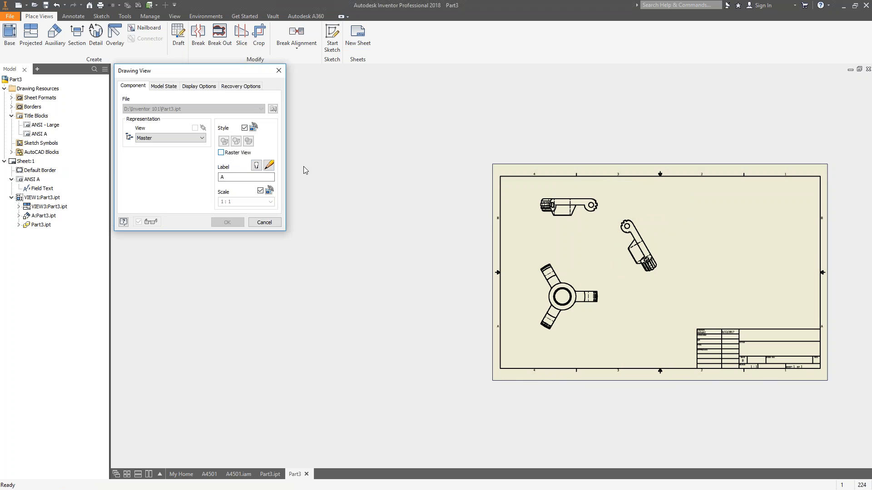
{"action": "left_click", "coordinate": [257, 165]}
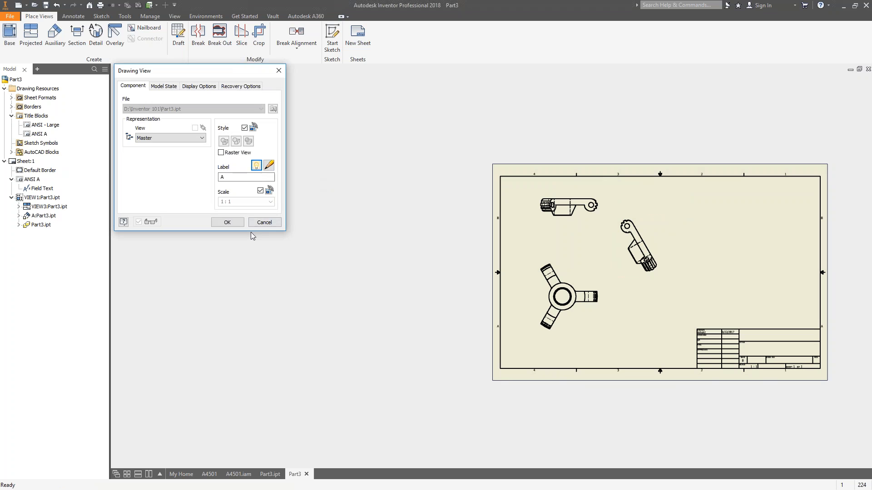
{"action": "left_click", "coordinate": [227, 223]}
{"action": "mouse_move", "coordinate": [668, 252]}
{"action": "left_mouse_down"}
{"action": "mouse_move", "coordinate": [716, 245]}
{"action": "mouse_move", "coordinate": [711, 251]}
{"action": "left_mouse_up"}
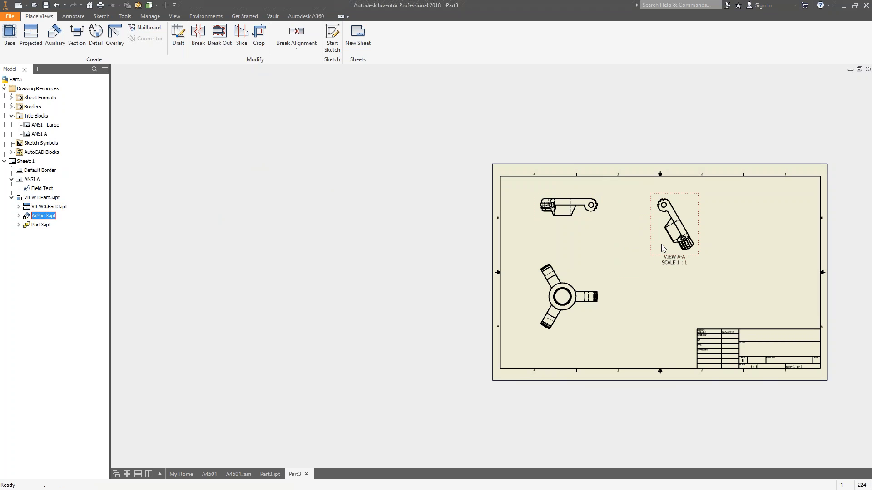
- Inspect the auxiliary view's label text formatting and dismiss its view settings without applying any change
{"action": "right_click", "coordinate": [661, 245]}
{"action": "left_click", "coordinate": [654, 308]}
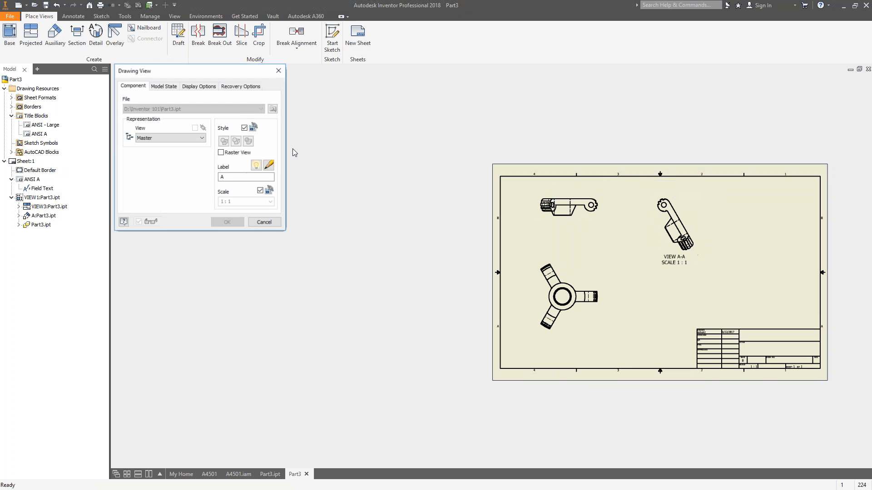
{"action": "left_click", "coordinate": [256, 166]}
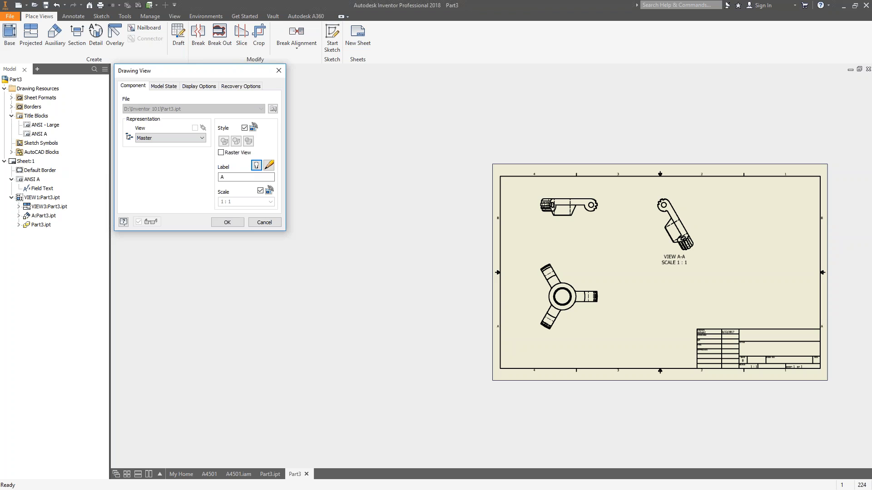
{"action": "left_click", "coordinate": [268, 165]}
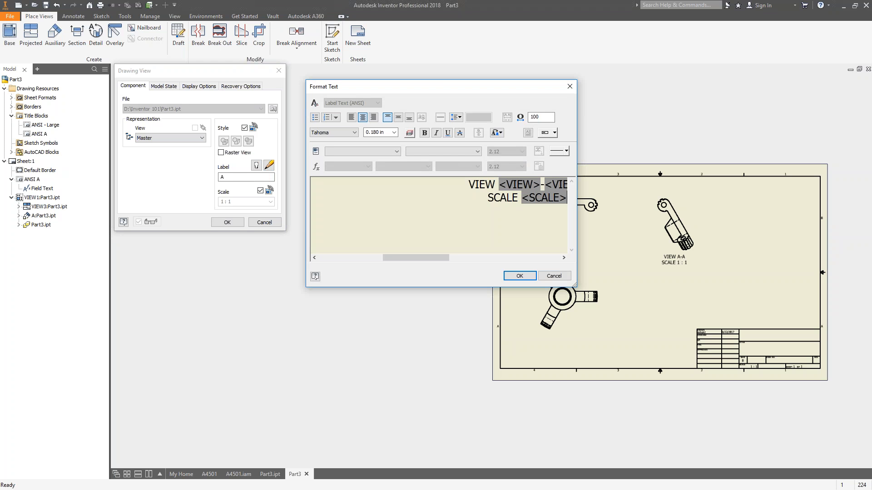
{"action": "left_click", "coordinate": [558, 278]}
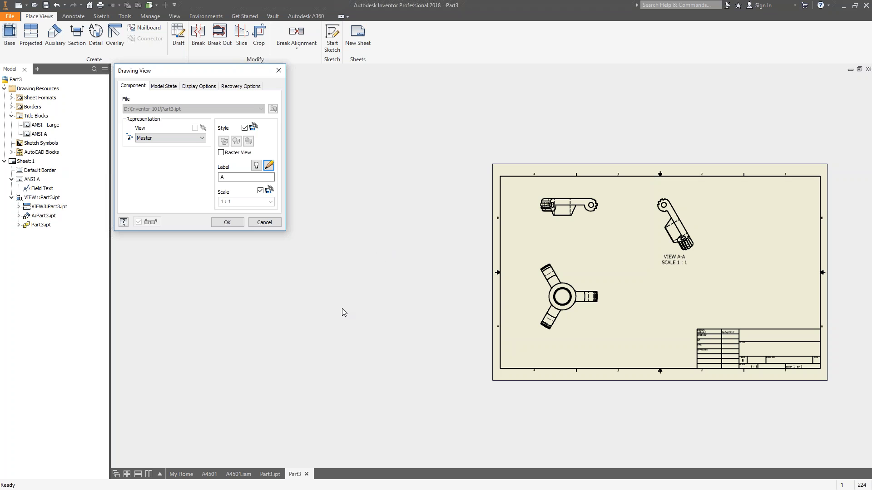
{"action": "left_click", "coordinate": [264, 222]}
- Switch to the A4501 drawing and delete the rightmost elevation view in the bottom row
{"action": "left_click", "coordinate": [271, 474]}
{"action": "left_click", "coordinate": [245, 475]}
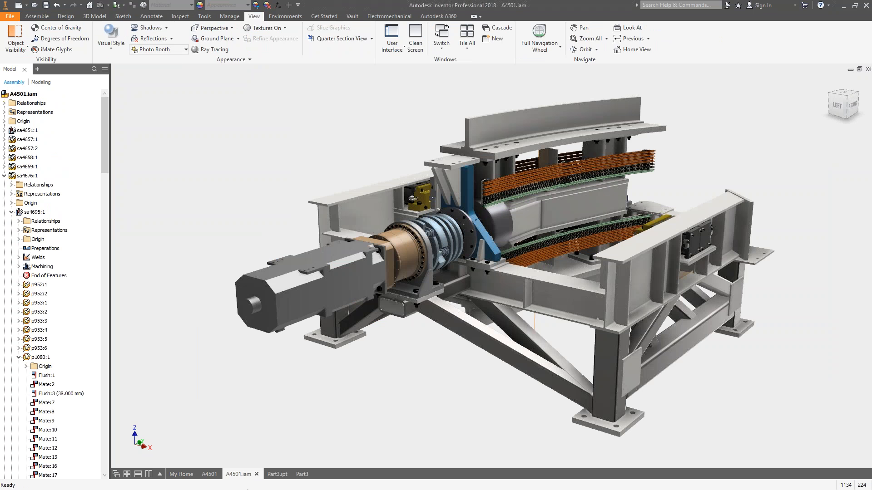
{"action": "left_click", "coordinate": [209, 474]}
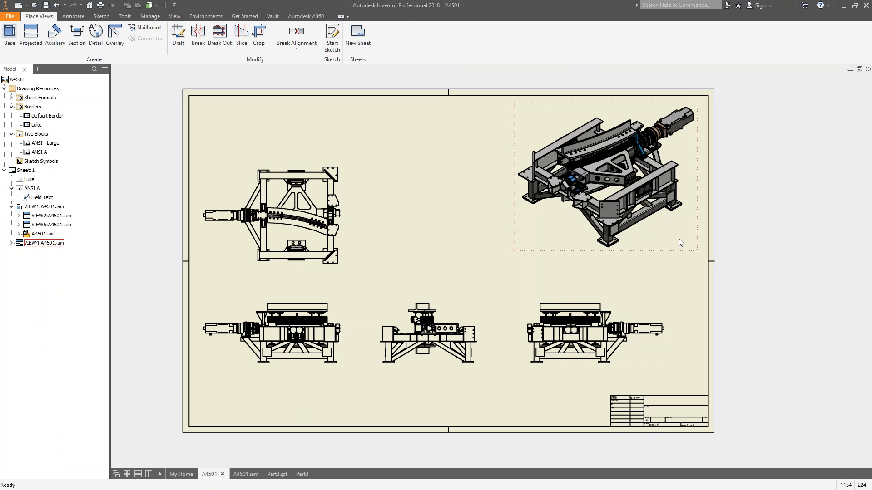
{"action": "right_click", "coordinate": [650, 309]}
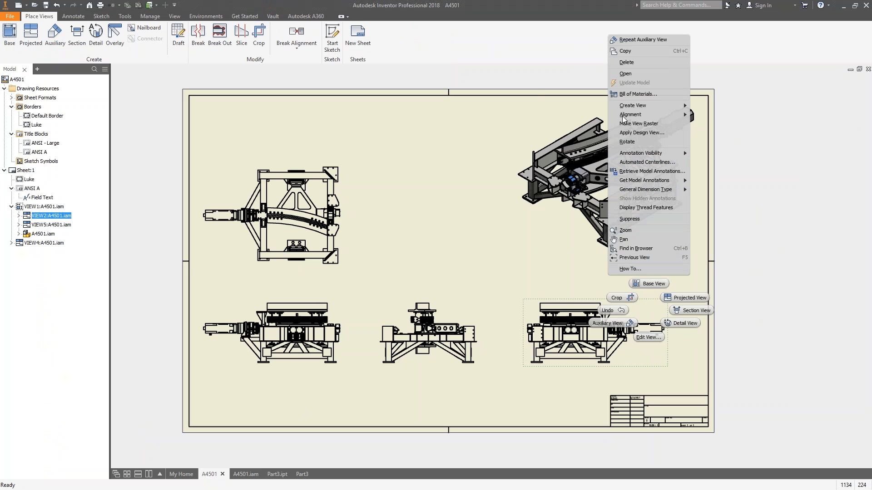
{"action": "left_click", "coordinate": [634, 65]}
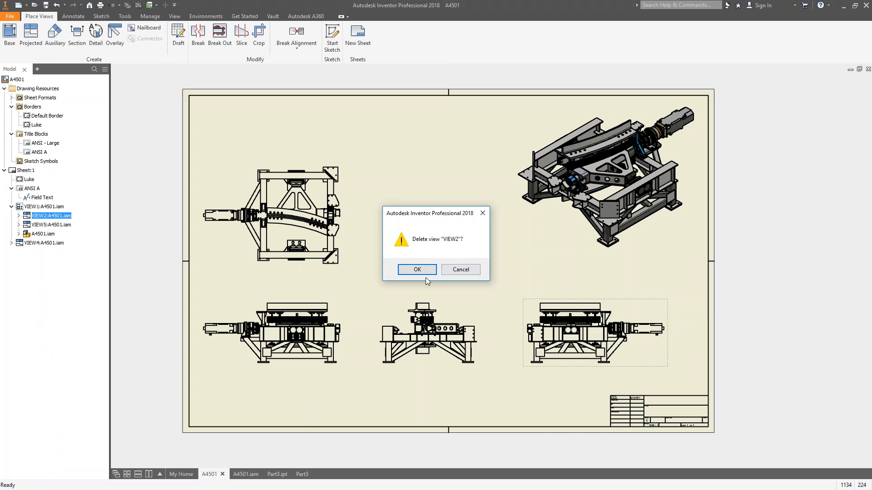
{"action": "left_click", "coordinate": [416, 271]}
- Create a section view from a vertical cutting line right of centre through the middle elevation, and place it to the right at 0.06:1 scale
{"action": "scroll", "coordinate": [431, 334], "scroll_direction": "up", "scroll_amount": 5}
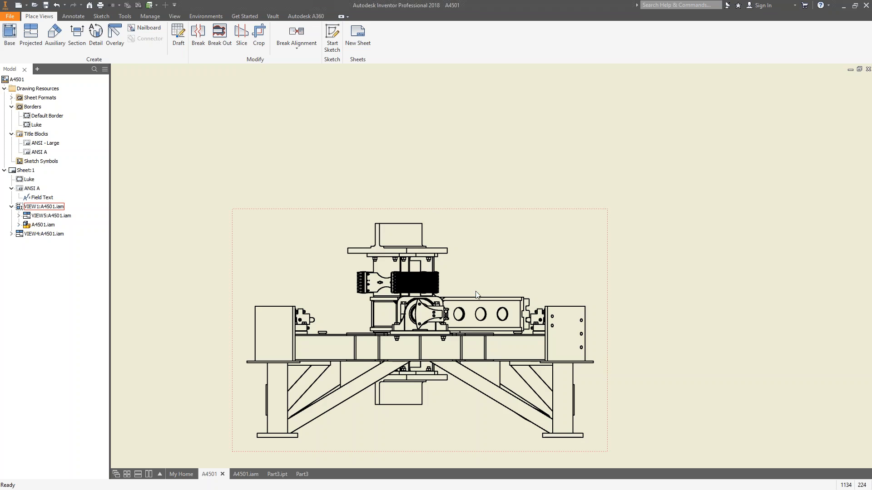
{"action": "scroll", "coordinate": [475, 284], "scroll_direction": "down", "scroll_amount": 2}
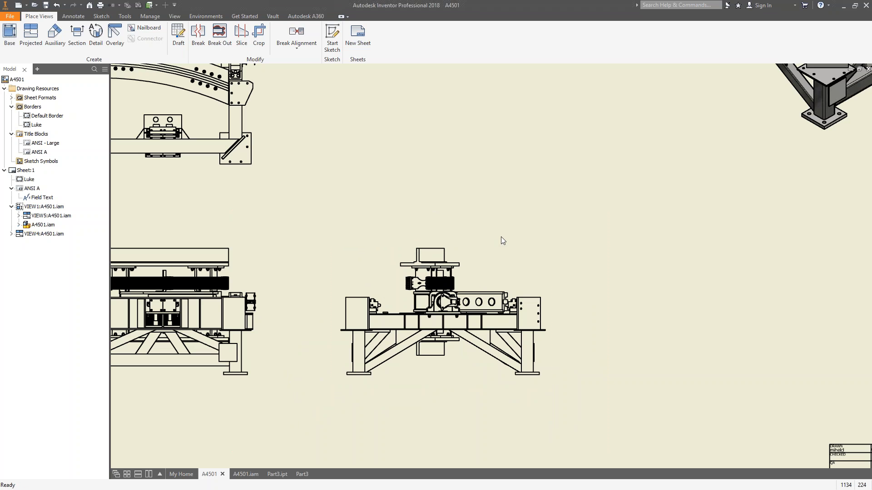
{"action": "left_click", "coordinate": [77, 39]}
{"action": "scroll", "coordinate": [558, 183], "scroll_direction": "down", "scroll_amount": 2}
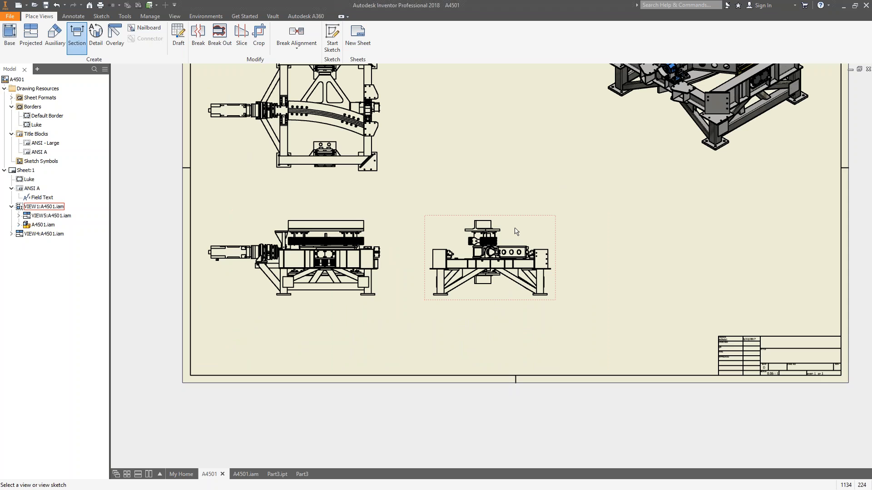
{"action": "left_click", "coordinate": [528, 234]}
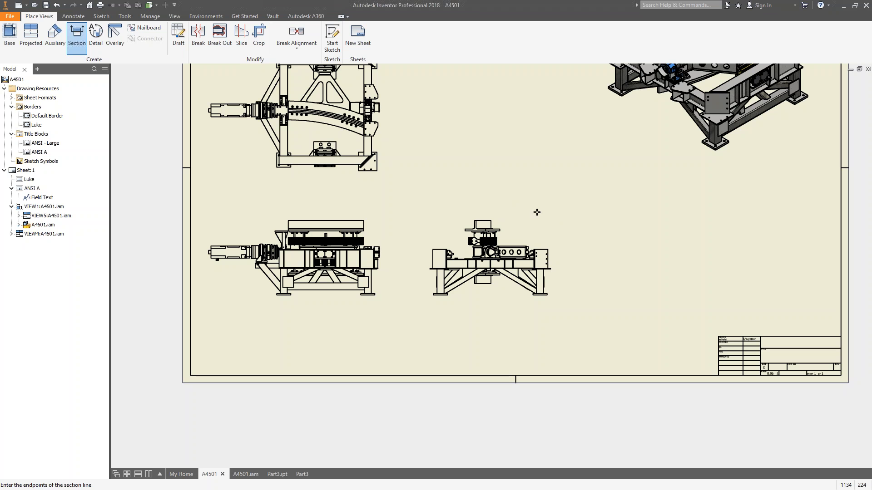
{"action": "left_click", "coordinate": [514, 203]}
{"action": "left_click", "coordinate": [515, 307]}
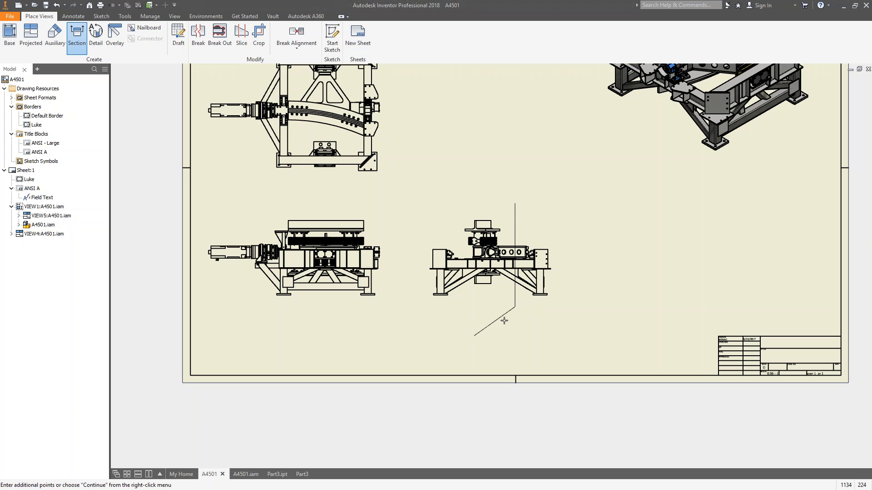
{"action": "right_click", "coordinate": [526, 226]}
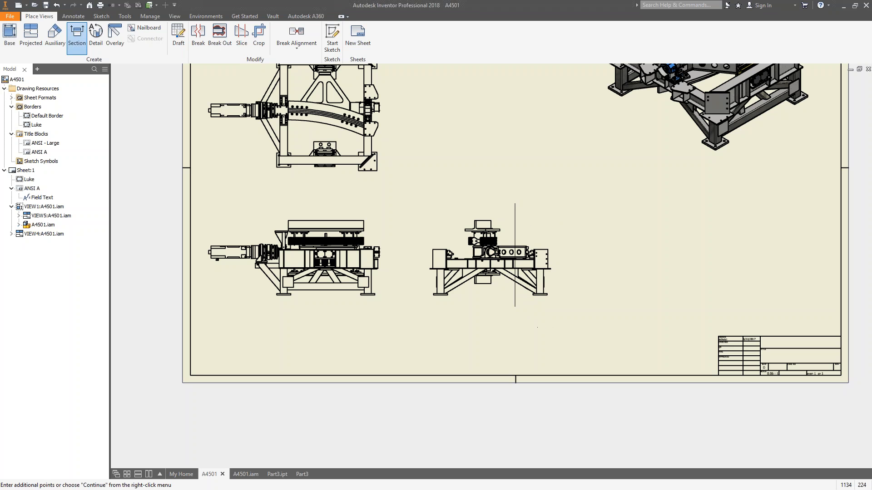
{"action": "right_click", "coordinate": [559, 316]}
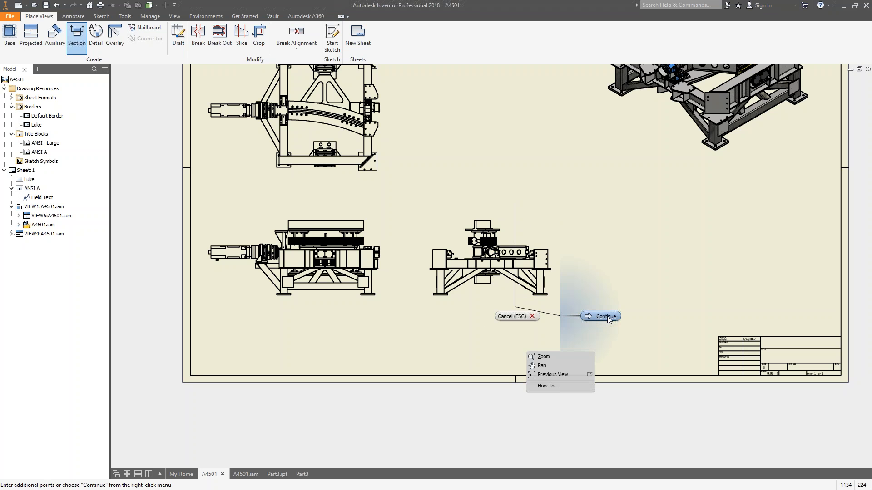
{"action": "left_click", "coordinate": [597, 261]}
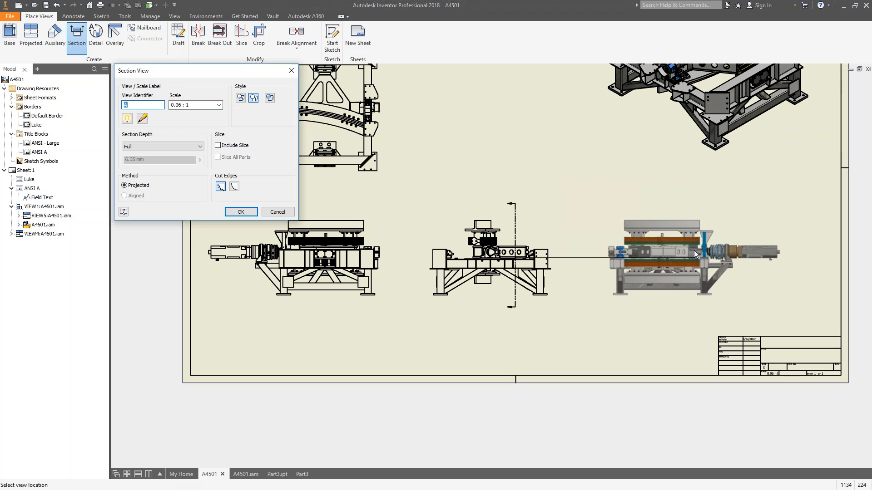
{"action": "left_click", "coordinate": [719, 234]}
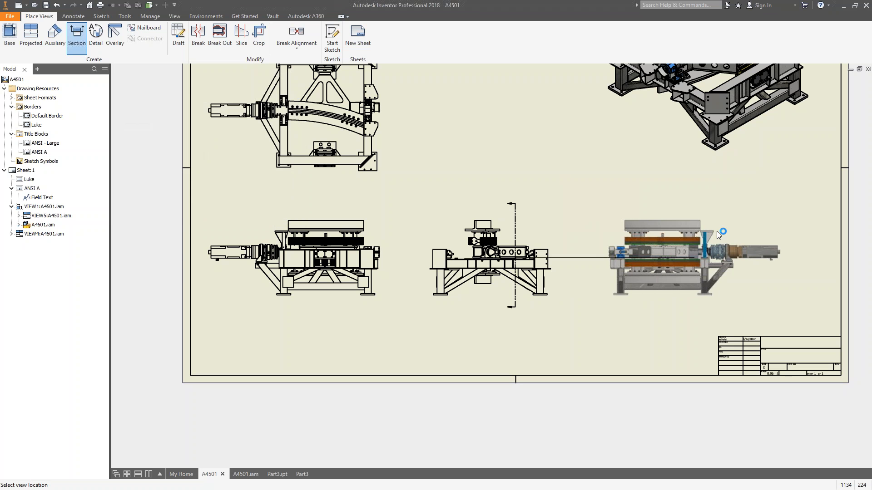
- Delete the shaded isometric view of the A4501 assembly from the sheet
{"action": "middle_click_drag", "start_coordinate": [672, 153], "coordinate": [487, 189]}
{"action": "right_click", "coordinate": [508, 172]}
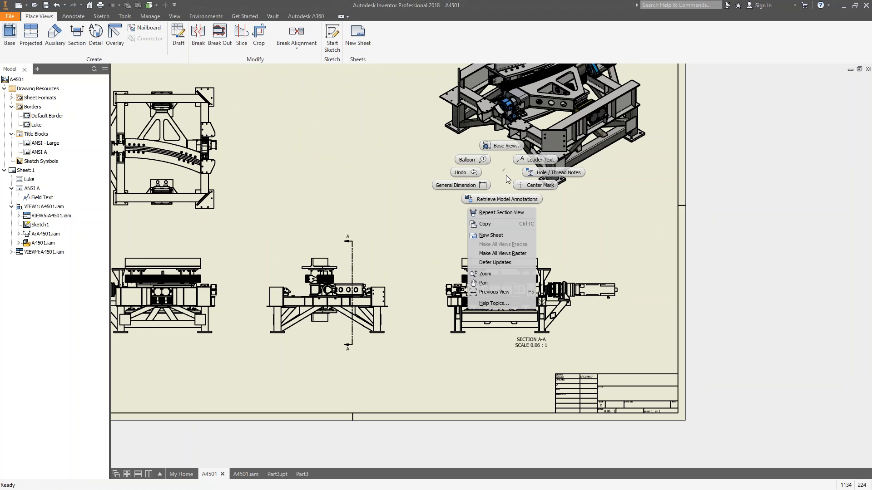
{"action": "left_click", "coordinate": [499, 174]}
{"action": "left_click", "coordinate": [478, 158]}
{"action": "right_click", "coordinate": [478, 158]}
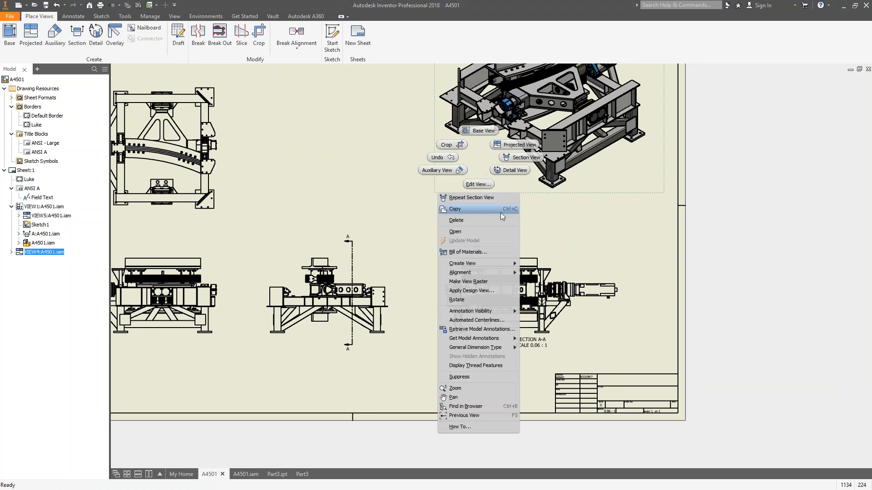
{"action": "left_click", "coordinate": [468, 221]}
{"action": "left_click", "coordinate": [418, 271]}
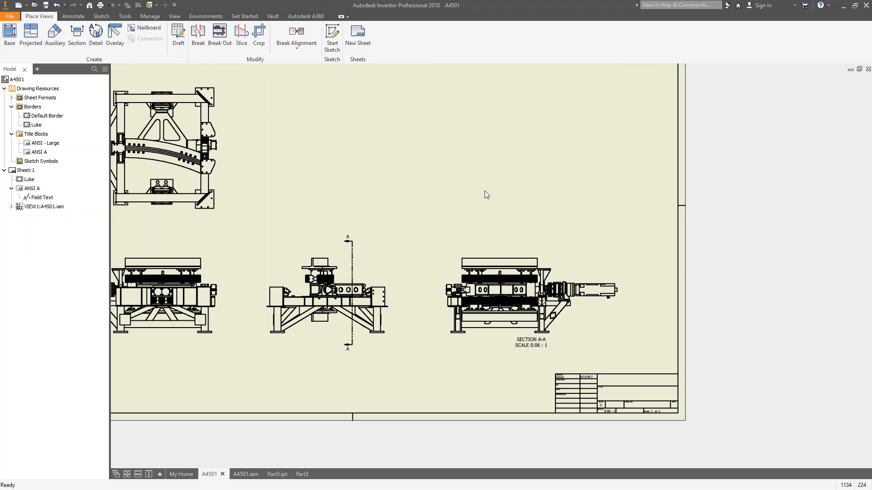
- Examine section view A-A up close, including its cut geometry and its relation to the section line on the middle elevation
{"action": "scroll", "coordinate": [548, 305], "scroll_direction": "up", "scroll_amount": 6}
{"action": "middle_click_drag", "start_coordinate": [543, 277], "coordinate": [795, 227]}
{"action": "middle_click_drag", "start_coordinate": [182, 175], "coordinate": [307, 187]}
{"action": "scroll", "coordinate": [295, 221], "scroll_direction": "up", "scroll_amount": 3}
{"action": "scroll", "coordinate": [298, 225], "scroll_direction": "up", "scroll_amount": 3}
{"action": "scroll", "coordinate": [434, 214], "scroll_direction": "down", "scroll_amount": 8}
{"action": "scroll", "coordinate": [513, 238], "scroll_direction": "down", "scroll_amount": 5}
{"action": "scroll", "coordinate": [690, 281], "scroll_direction": "up", "scroll_amount": 6}
{"action": "scroll", "coordinate": [618, 252], "scroll_direction": "down", "scroll_amount": 3}
{"action": "scroll", "coordinate": [617, 252], "scroll_direction": "down", "scroll_amount": 3}
- Shift section line A-A left on the middle elevation so the cut passes near the centre of the drive unit
{"action": "scroll", "coordinate": [452, 240], "scroll_direction": "up", "scroll_amount": 2}
{"action": "left_click_drag", "start_coordinate": [414, 182], "coordinate": [382, 191]}
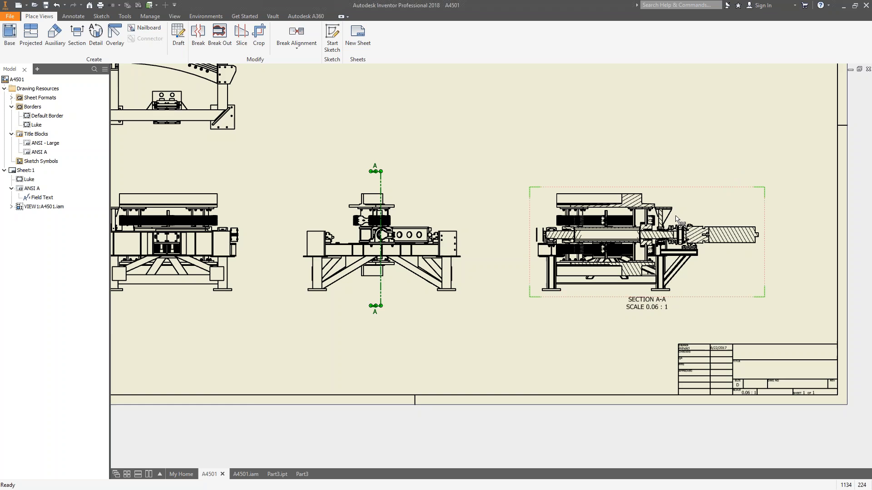
- Project an isometric view from section view A-A and place it above that section view on the sheet
{"action": "scroll", "coordinate": [659, 173], "scroll_direction": "up", "scroll_amount": 3}
{"action": "middle_click_drag", "start_coordinate": [653, 157], "coordinate": [631, 146]}
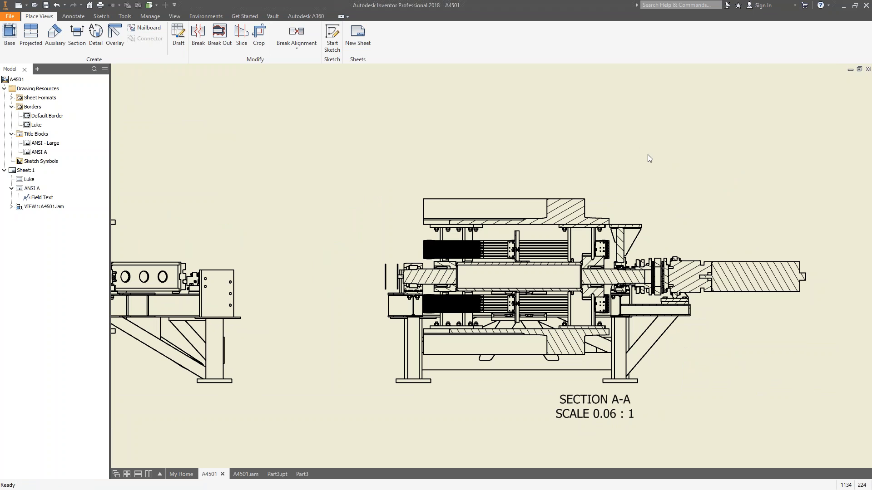
{"action": "middle_click_drag", "start_coordinate": [321, 169], "coordinate": [398, 152]}
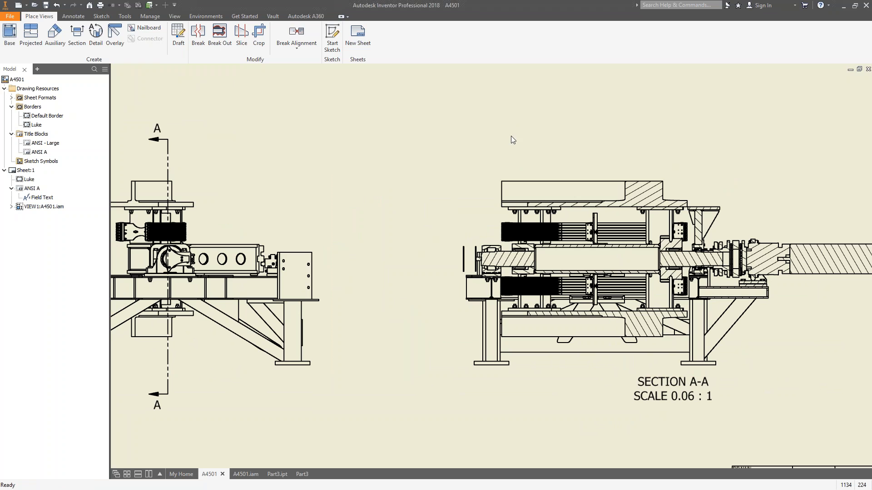
{"action": "scroll", "coordinate": [622, 164], "scroll_direction": "down", "scroll_amount": 2}
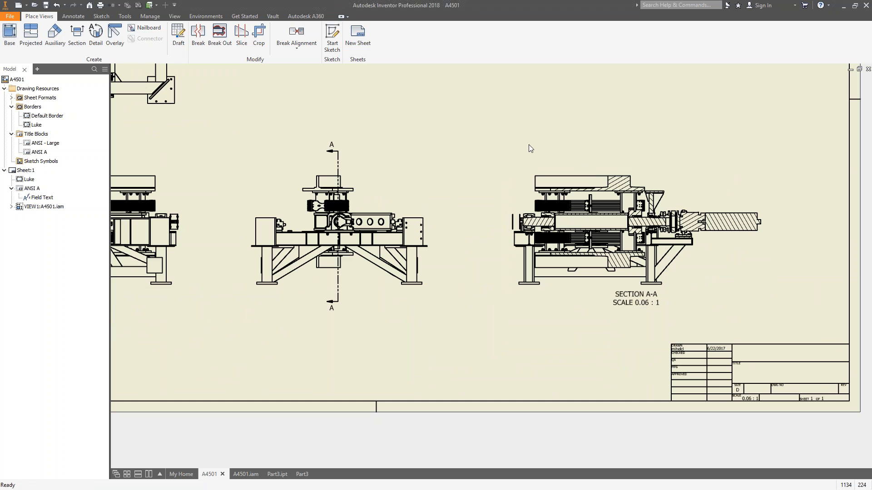
{"action": "right_click", "coordinate": [519, 181]}
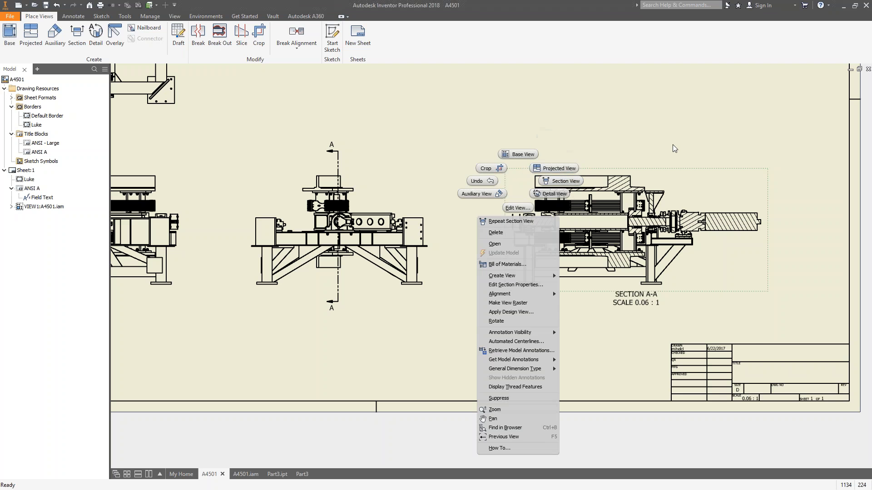
{"action": "left_click", "coordinate": [571, 169]}
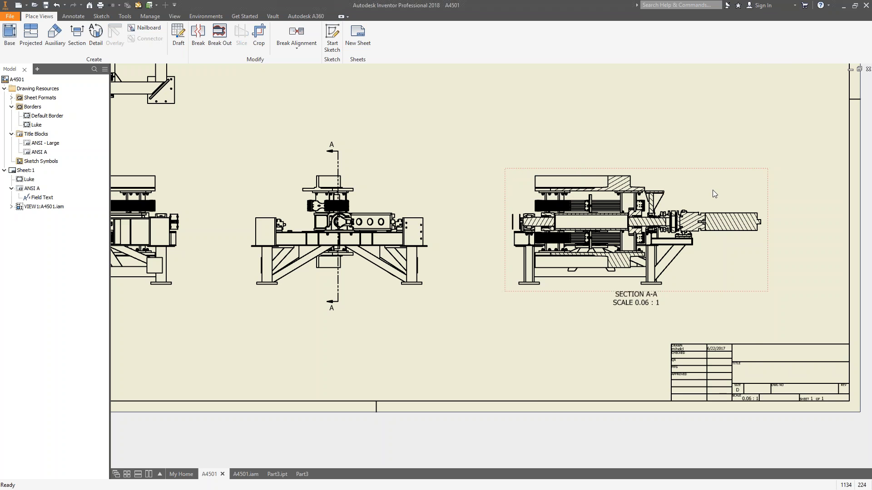
{"action": "right_click", "coordinate": [713, 190]}
{"action": "left_click", "coordinate": [743, 176]}
{"action": "scroll", "coordinate": [543, 141], "scroll_direction": "down", "scroll_amount": 4}
{"action": "middle_click_drag", "start_coordinate": [566, 138], "coordinate": [525, 187]}
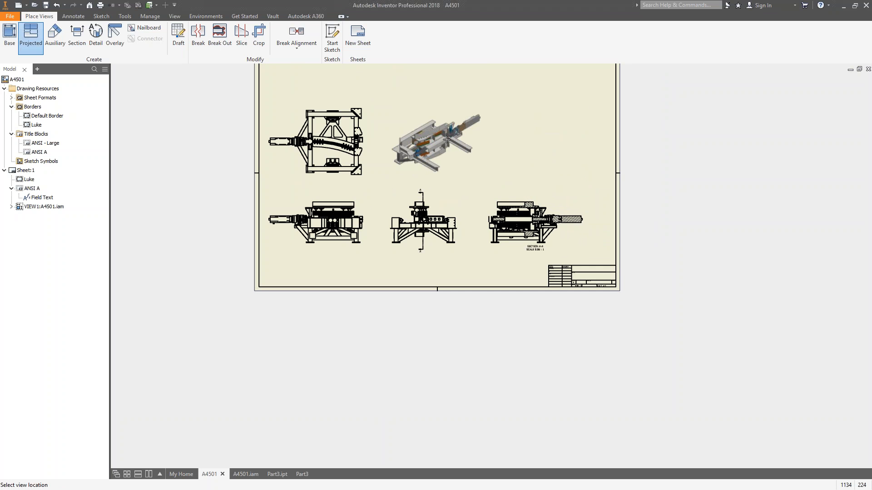
{"action": "left_click", "coordinate": [460, 137]}
{"action": "right_click", "coordinate": [452, 135]}
{"action": "left_click", "coordinate": [427, 173]}
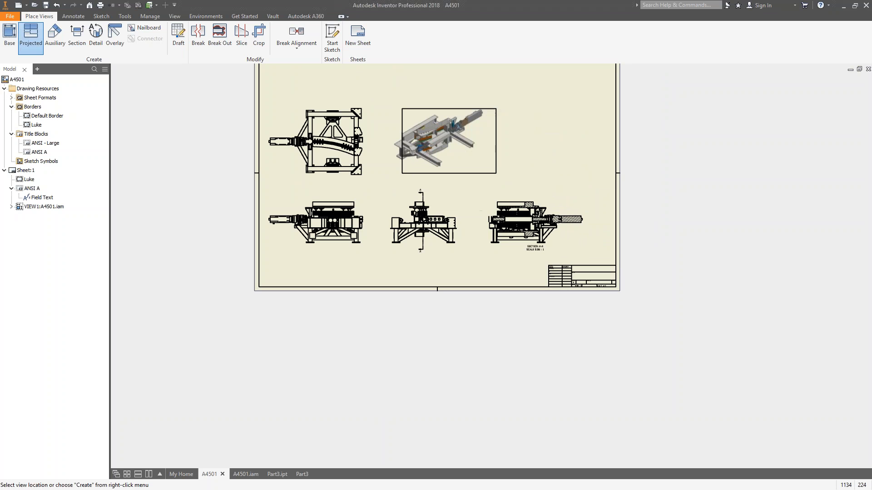
{"action": "left_click_drag", "start_coordinate": [496, 137], "coordinate": [563, 136]}
- Stop the projected isometric section view from inheriting its parent's style so it displays shaded
{"action": "scroll", "coordinate": [541, 146], "scroll_direction": "up", "scroll_amount": 5}
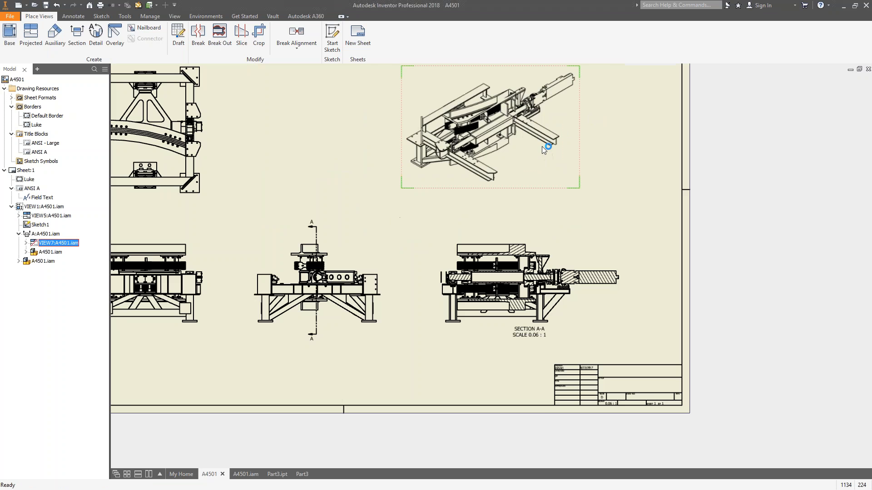
{"action": "middle_click_drag", "start_coordinate": [509, 146], "coordinate": [569, 212]}
{"action": "middle_click_drag", "start_coordinate": [602, 100], "coordinate": [606, 218]}
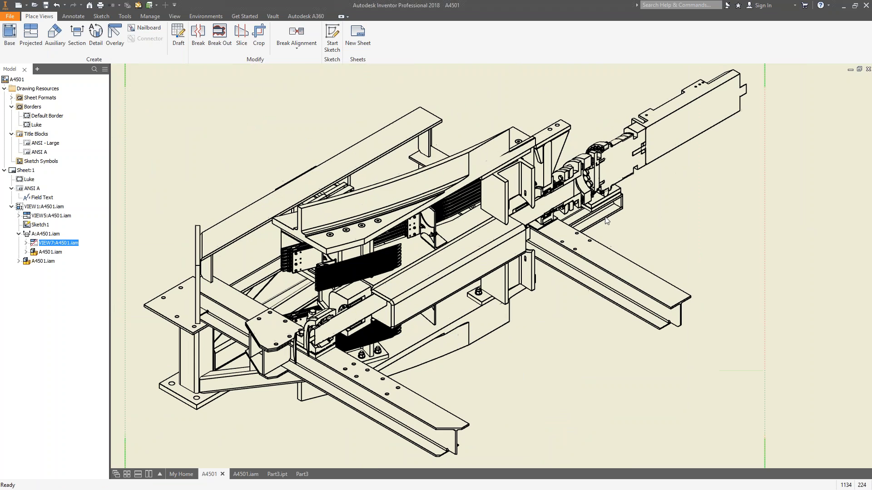
{"action": "right_click", "coordinate": [584, 109]}
{"action": "left_click", "coordinate": [584, 138]}
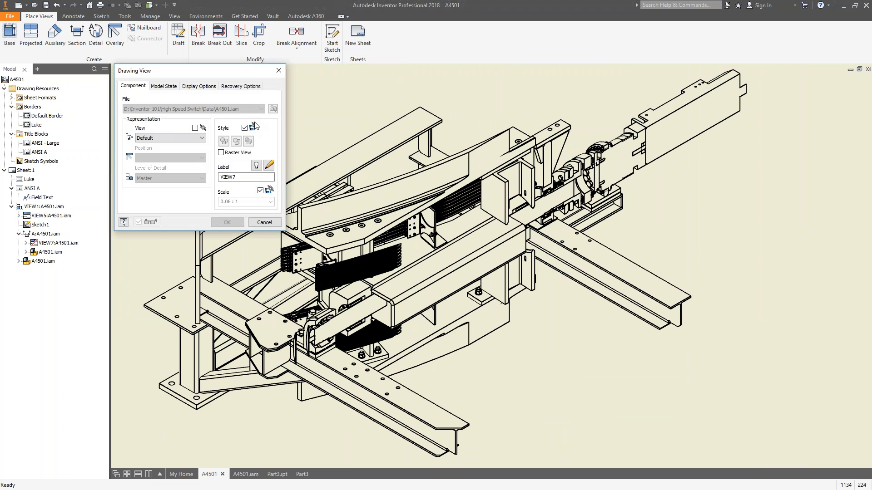
{"action": "left_click", "coordinate": [245, 128]}
{"action": "left_click", "coordinate": [228, 222]}
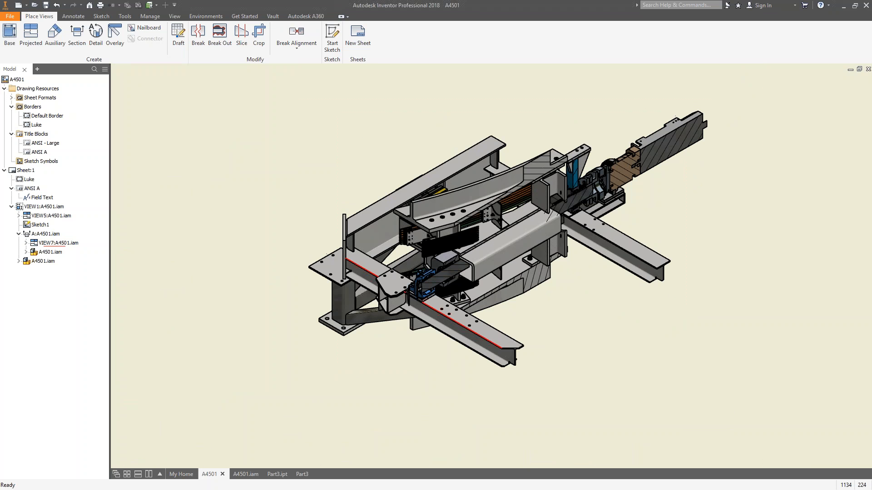
{"action": "scroll", "coordinate": [561, 324], "scroll_direction": "up", "scroll_amount": 3}
{"action": "middle_click_drag", "start_coordinate": [565, 302], "coordinate": [568, 217]}
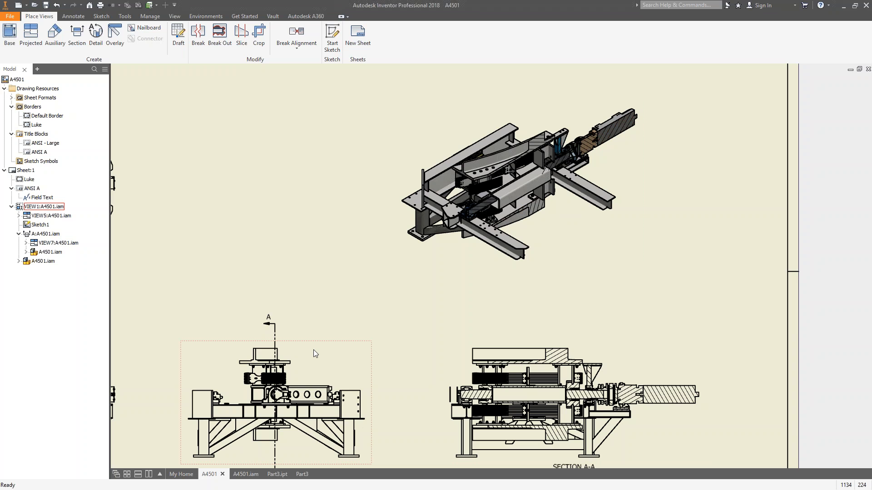
- Switch to the Part3 drawing and delete its auxiliary view A-A
{"action": "left_click", "coordinate": [302, 474]}
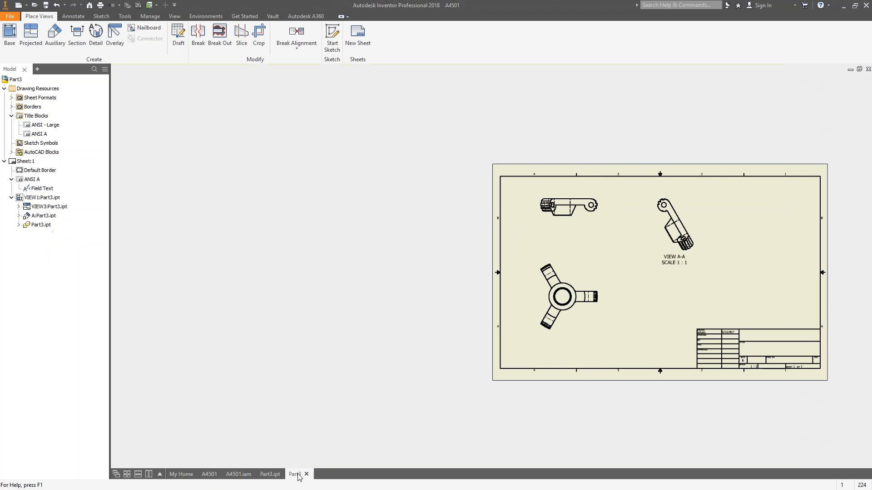
{"action": "scroll", "coordinate": [636, 249], "scroll_direction": "up", "scroll_amount": 5}
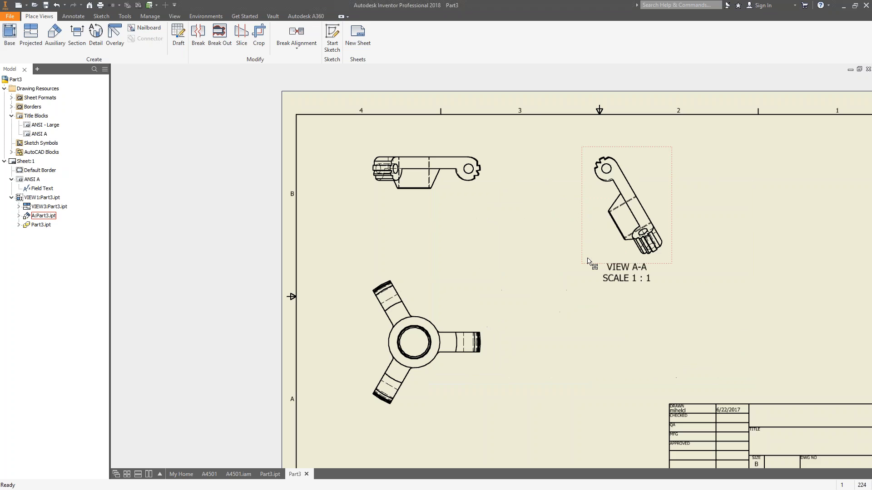
{"action": "left_click_drag", "start_coordinate": [586, 250], "coordinate": [593, 215]}
{"action": "right_click", "coordinate": [593, 215]}
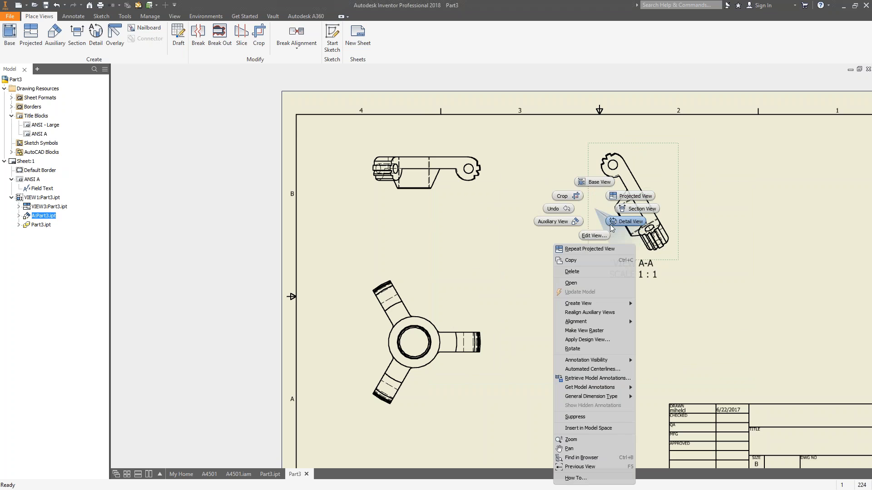
{"action": "left_click", "coordinate": [555, 275]}
{"action": "left_click", "coordinate": [428, 271]}
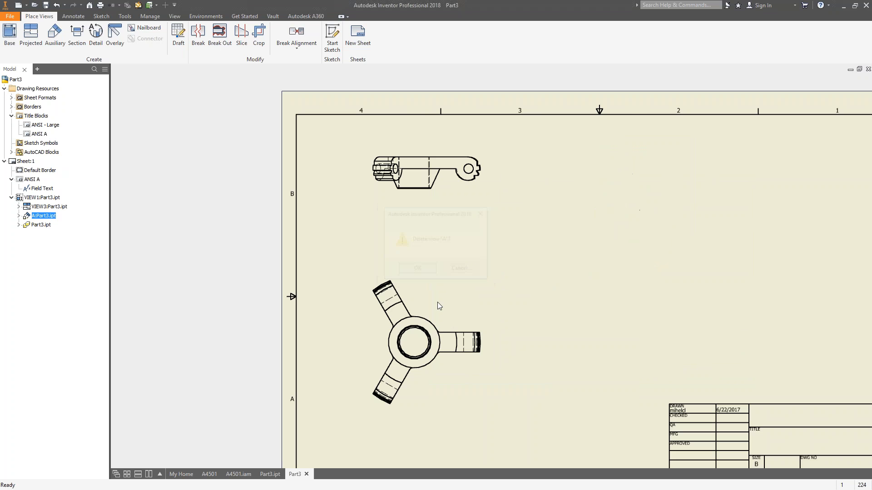
- Create a 1:1 section view of the three-armed part, cutting from the horizontal arm through the hub centre along the upper-left arm, placed up and right
{"action": "scroll", "coordinate": [436, 315], "scroll_direction": "up", "scroll_amount": 4}
{"action": "middle_click_drag", "start_coordinate": [436, 315], "coordinate": [489, 325]}
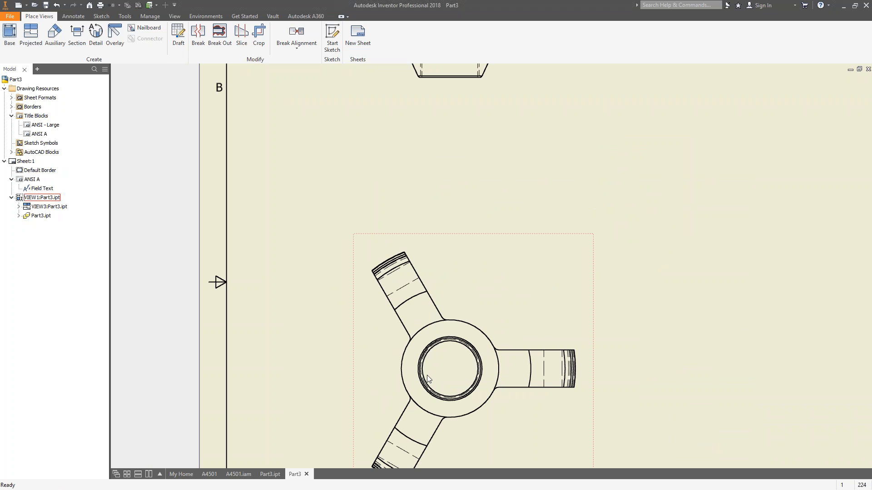
{"action": "middle_click_drag", "start_coordinate": [459, 368], "coordinate": [458, 270]}
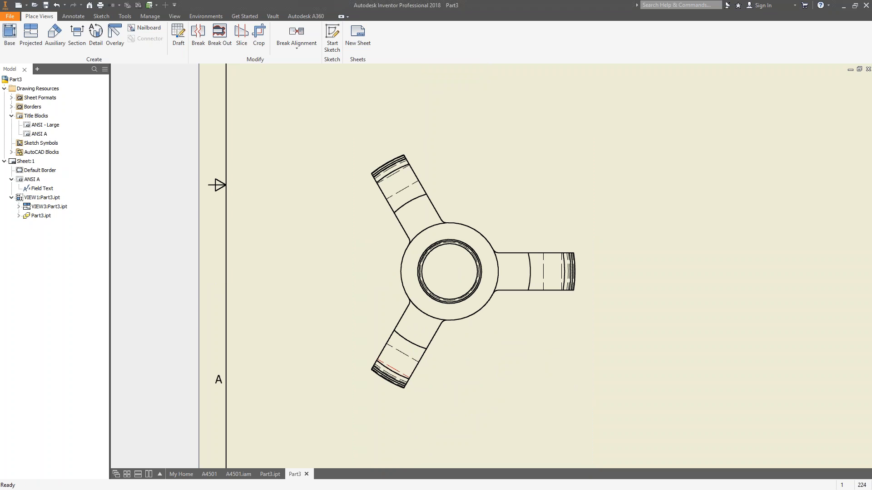
{"action": "right_click", "coordinate": [509, 198]}
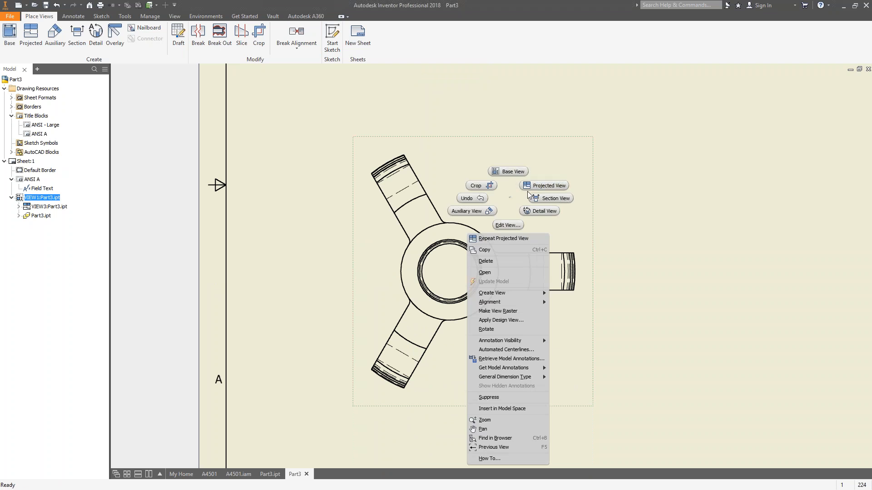
{"action": "left_click", "coordinate": [563, 200]}
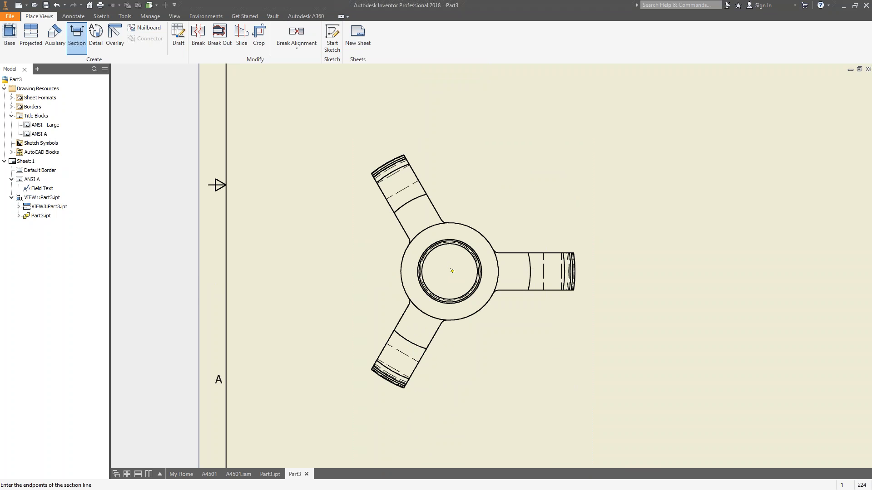
{"action": "left_click", "coordinate": [591, 271]}
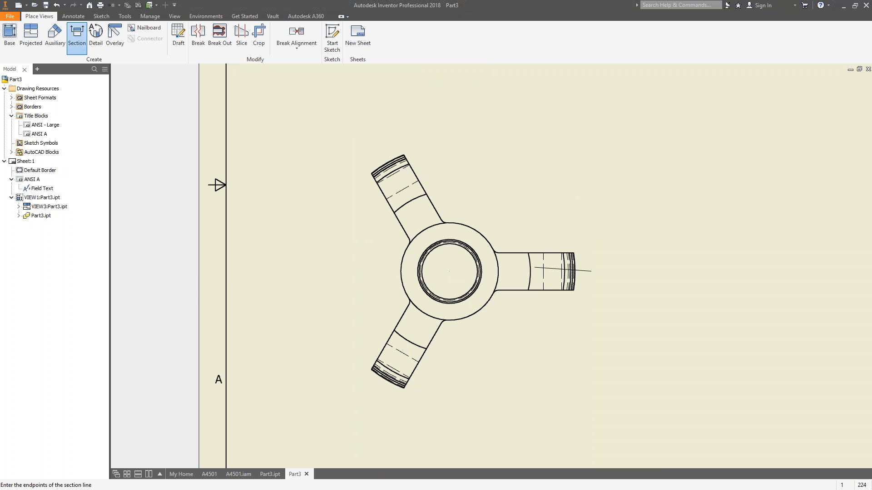
{"action": "left_click", "coordinate": [449, 271]}
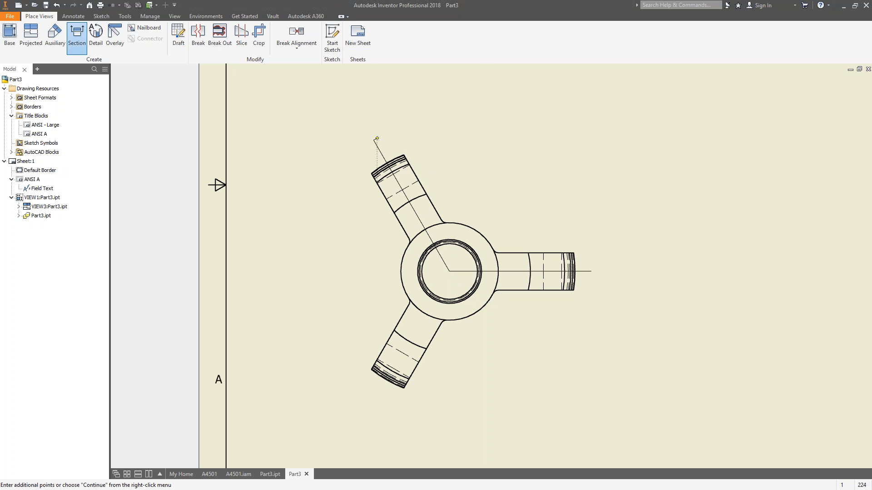
{"action": "right_click", "coordinate": [373, 140]}
{"action": "left_click", "coordinate": [465, 140]}
{"action": "scroll", "coordinate": [591, 164], "scroll_direction": "down", "scroll_amount": 3}
{"action": "middle_click_drag", "start_coordinate": [547, 187], "coordinate": [434, 247]}
{"action": "left_click", "coordinate": [606, 152]}
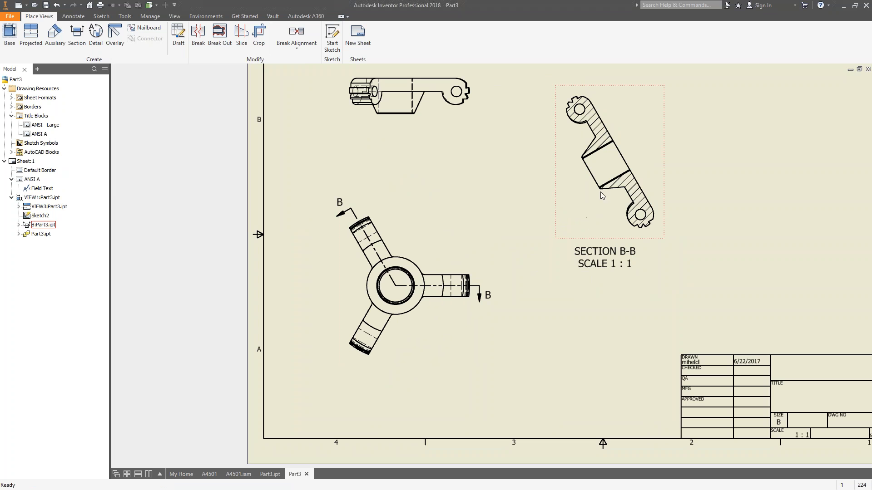
- Try to create a projected view from the angled section view B-B
{"action": "right_click", "coordinate": [590, 208]}
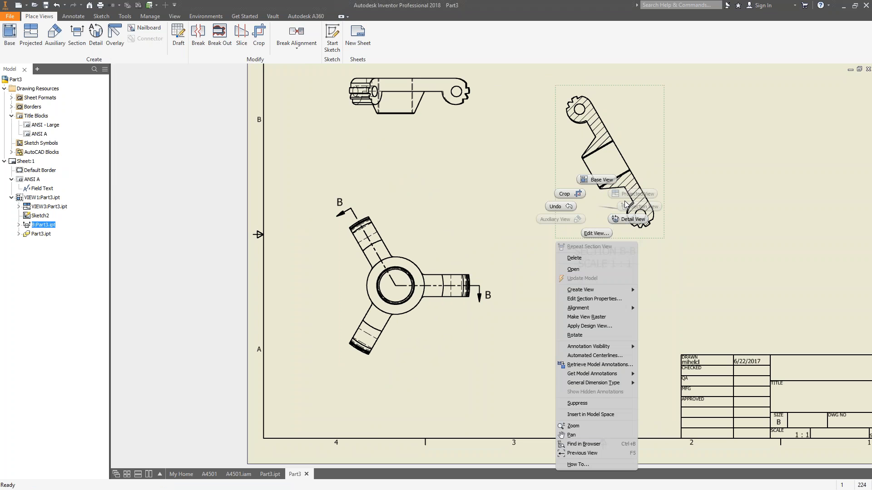
{"action": "left_click", "coordinate": [590, 213]}
{"action": "right_click", "coordinate": [596, 213]}
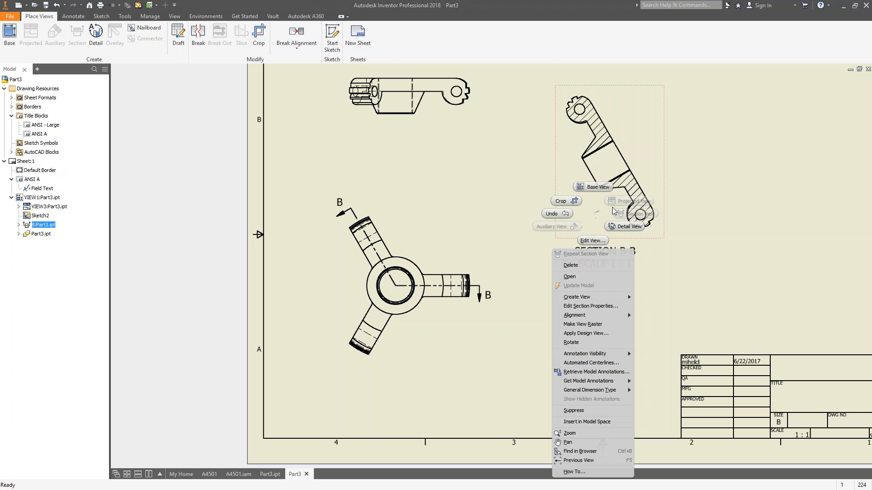
{"action": "left_click", "coordinate": [526, 253]}
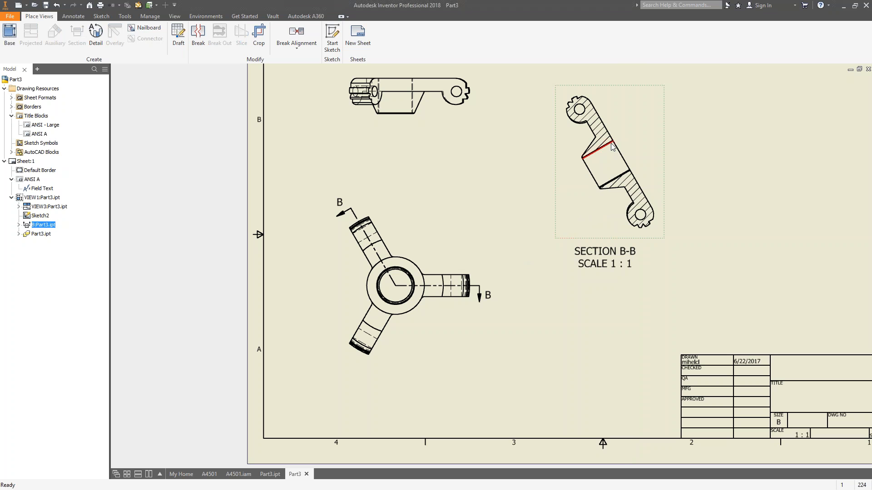
{"action": "right_click", "coordinate": [633, 117]}
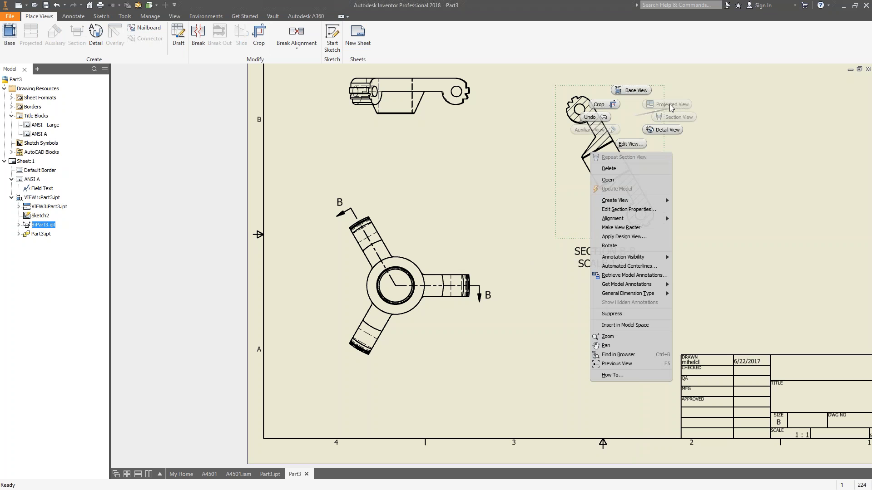
{"action": "left_click", "coordinate": [762, 153]}
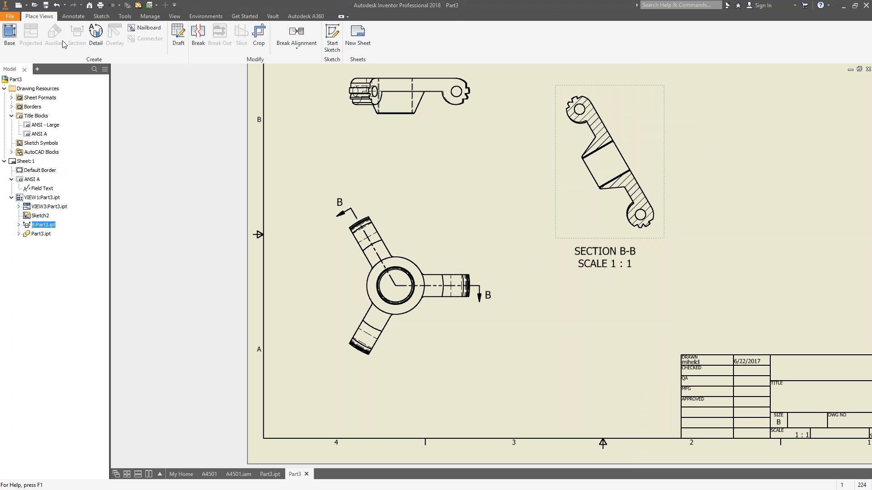
{"action": "left_click", "coordinate": [512, 218]}
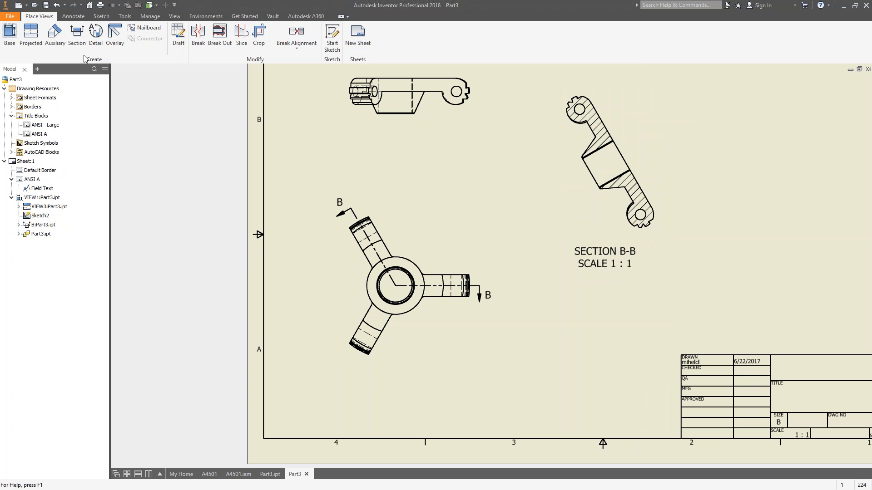
{"action": "left_click", "coordinate": [31, 36]}
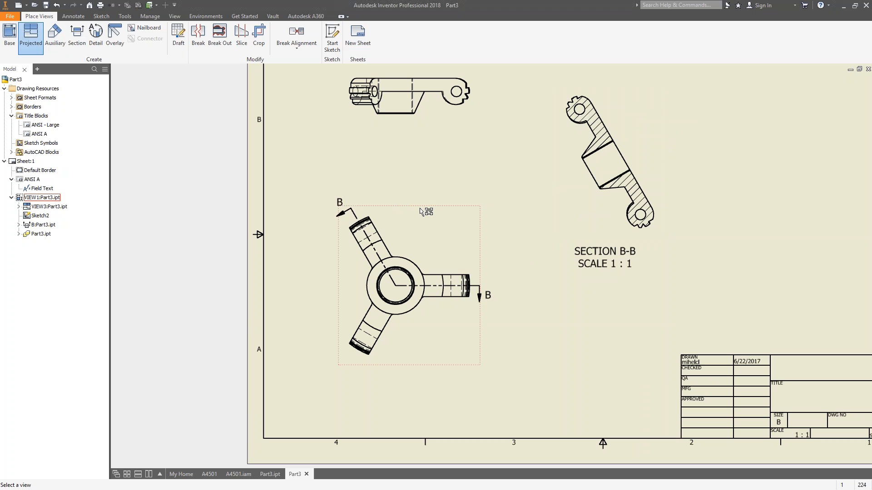
{"action": "key", "text": "Escape"}
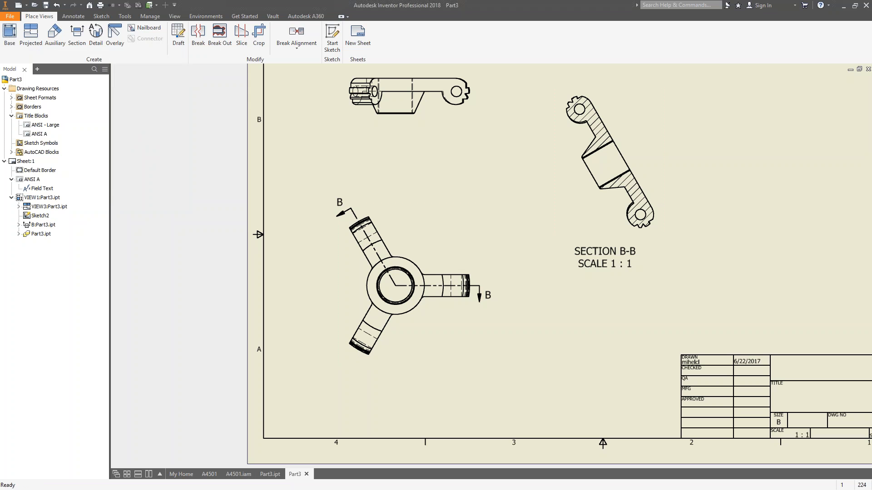
- Return to the A4501 drawing and examine the coupling and curved beam in the plan view up close
{"action": "left_click", "coordinate": [209, 474]}
{"action": "middle_click_drag", "start_coordinate": [418, 338], "coordinate": [607, 253]}
{"action": "middle_click_drag", "start_coordinate": [404, 271], "coordinate": [550, 279]}
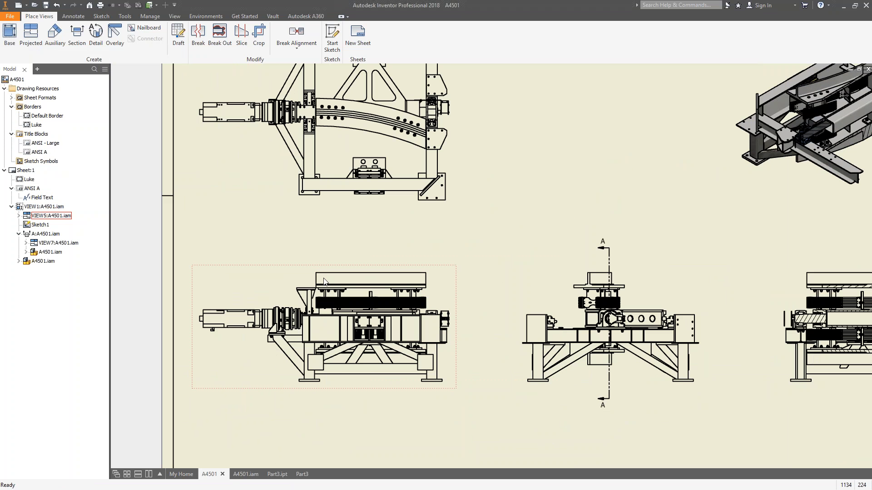
{"action": "scroll", "coordinate": [346, 168], "scroll_direction": "up", "scroll_amount": 5}
{"action": "scroll", "coordinate": [346, 166], "scroll_direction": "up", "scroll_amount": 3}
{"action": "scroll", "coordinate": [346, 166], "scroll_direction": "down", "scroll_amount": 3}
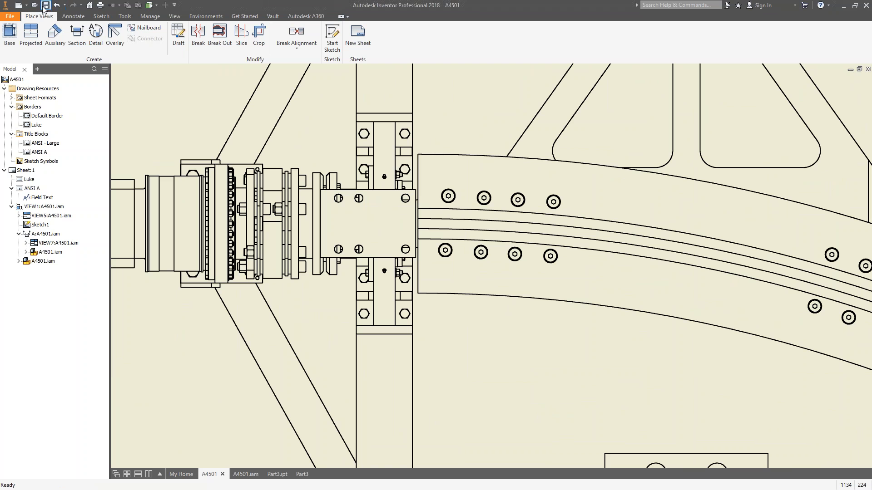
- Open body1.ipt from the recent documents and view its embossed front face
{"action": "left_click", "coordinate": [89, 5]}
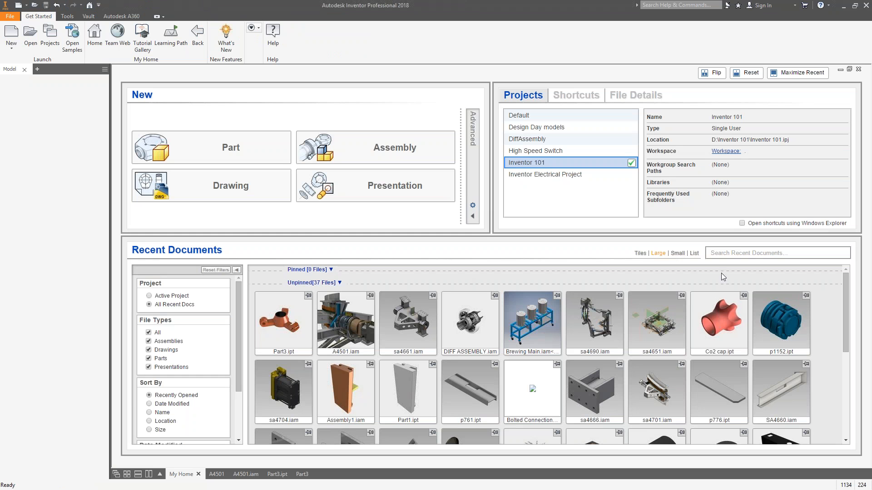
{"action": "scroll", "coordinate": [631, 354], "scroll_direction": "down", "scroll_amount": 4}
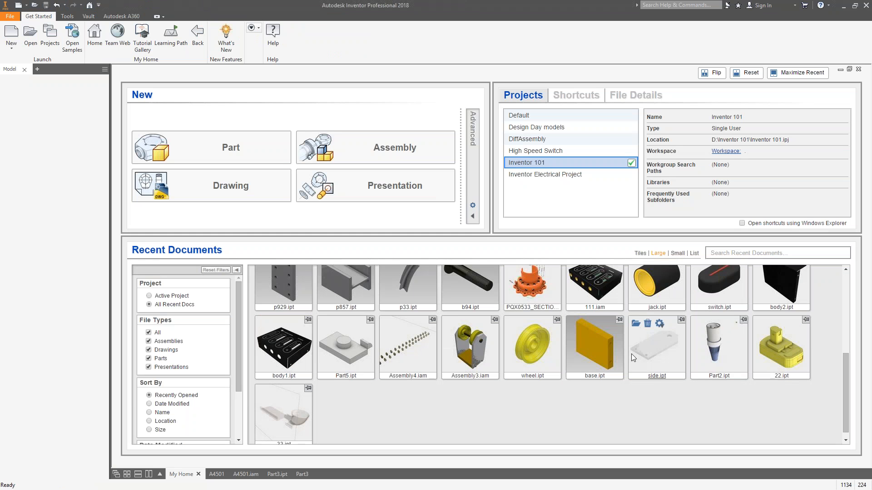
{"action": "scroll", "coordinate": [631, 354], "scroll_direction": "down", "scroll_amount": 1}
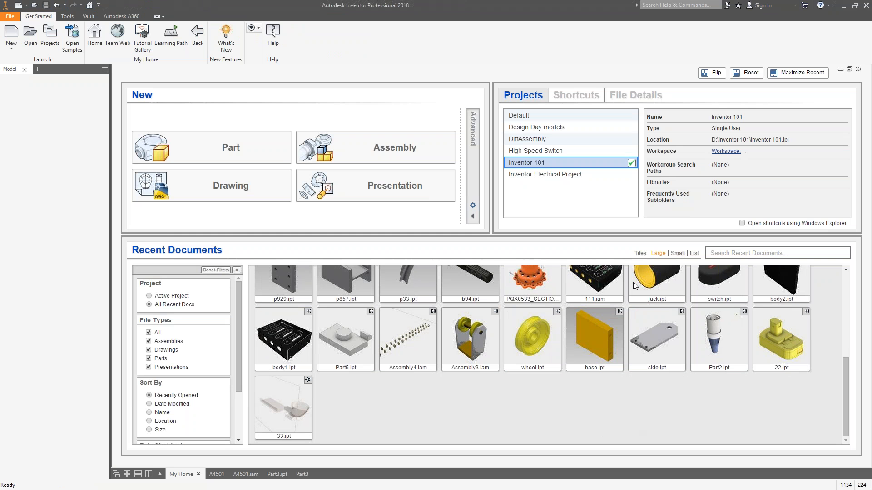
{"action": "mouse_move", "coordinate": [287, 320]}
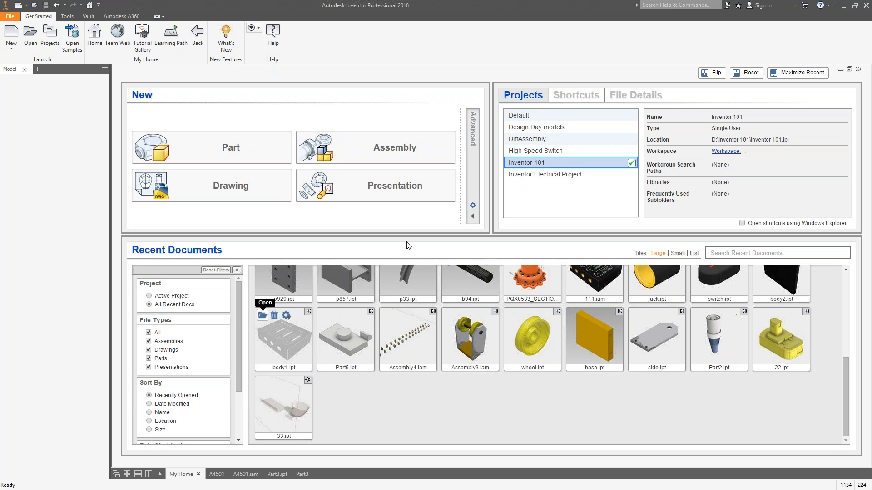
{"action": "left_click", "coordinate": [262, 315]}
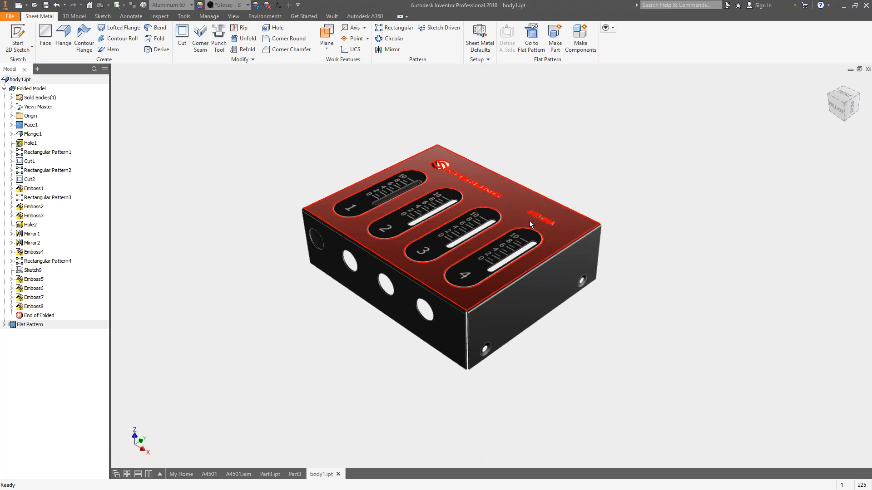
{"action": "middle_click_drag", "start_coordinate": [529, 221], "coordinate": [564, 281], "text": "shift"}
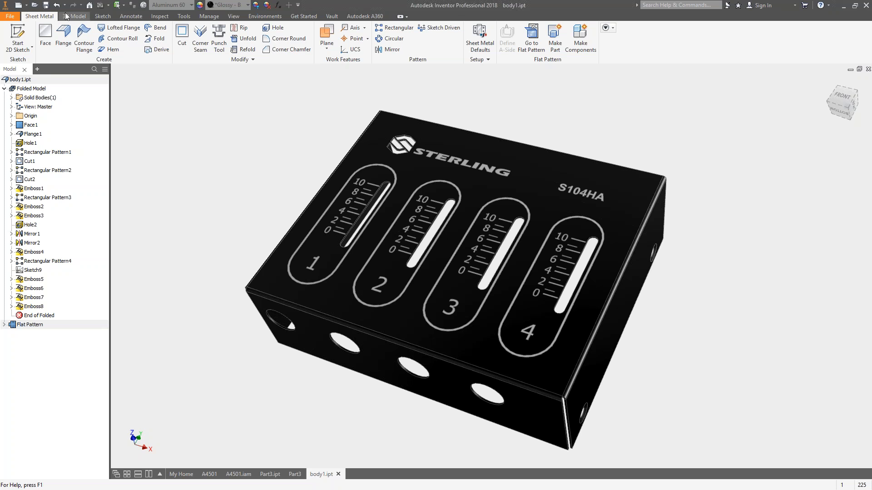
- Create a new drawing from the metric ANSI (mm).idw template
{"action": "left_click", "coordinate": [28, 6]}
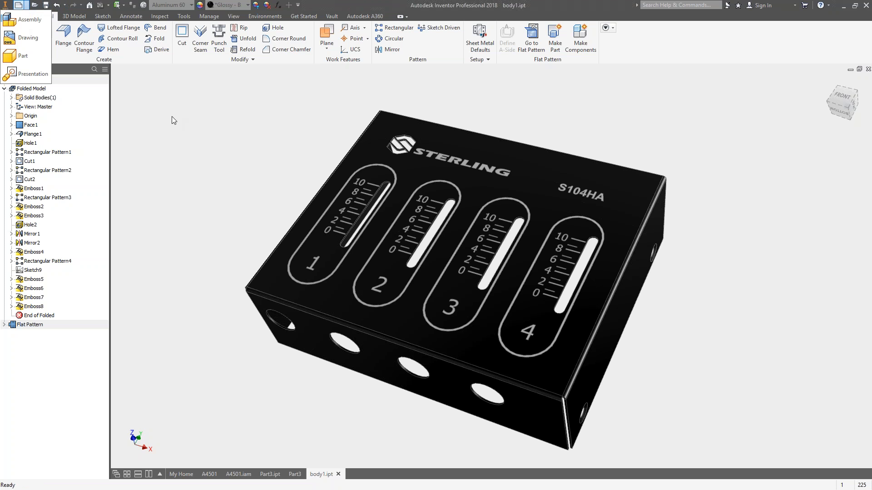
{"action": "left_click", "coordinate": [171, 119]}
{"action": "left_click", "coordinate": [19, 6]}
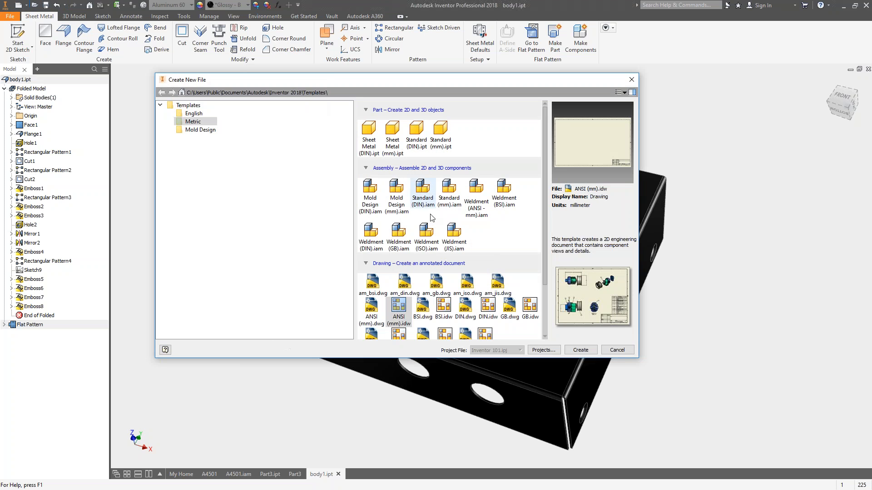
{"action": "left_click", "coordinate": [397, 308]}
{"action": "left_click", "coordinate": [581, 350]}
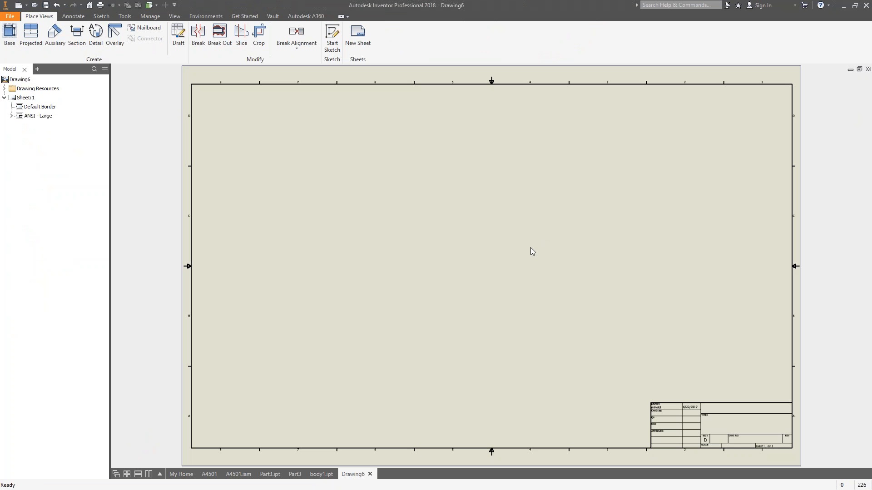
- Place a front base view of body1.ipt at scale 2 with projected views above and beside it plus an isometric view
{"action": "right_click", "coordinate": [389, 235]}
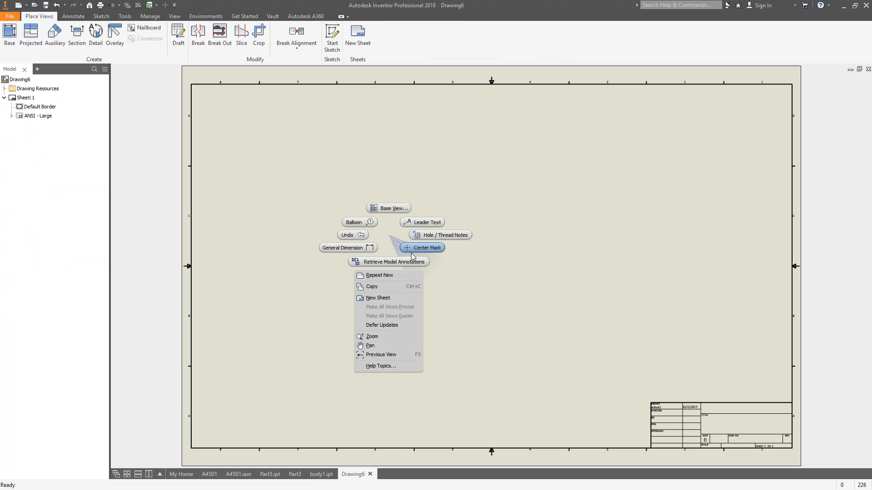
{"action": "left_click", "coordinate": [386, 209]}
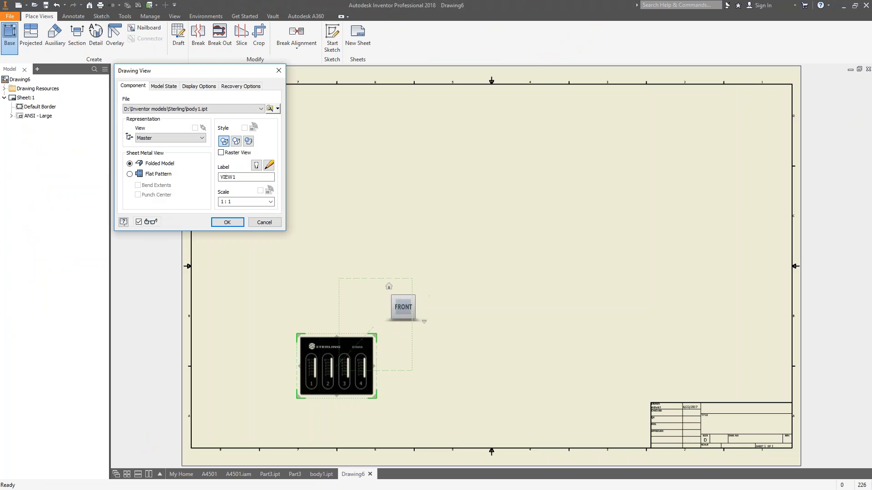
{"action": "left_click_drag", "start_coordinate": [234, 202], "coordinate": [220, 202]}
{"action": "type", "text": "2"}
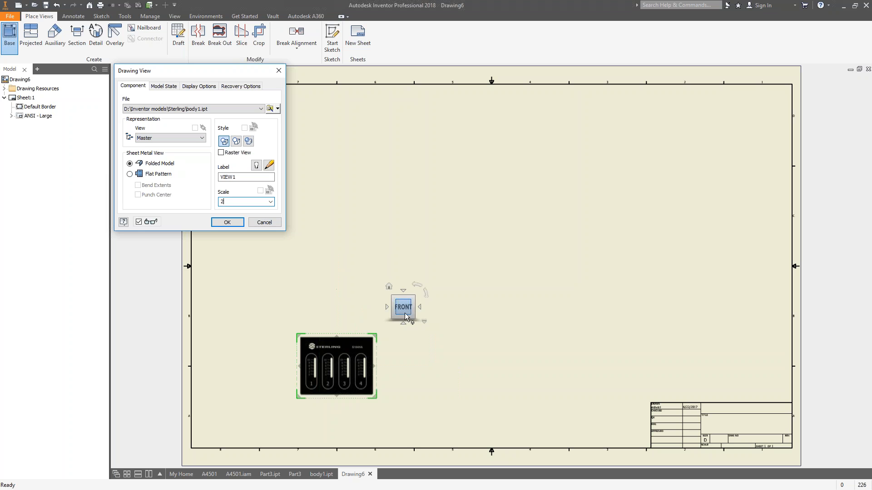
{"action": "left_click", "coordinate": [500, 357]}
{"action": "left_click", "coordinate": [358, 235]}
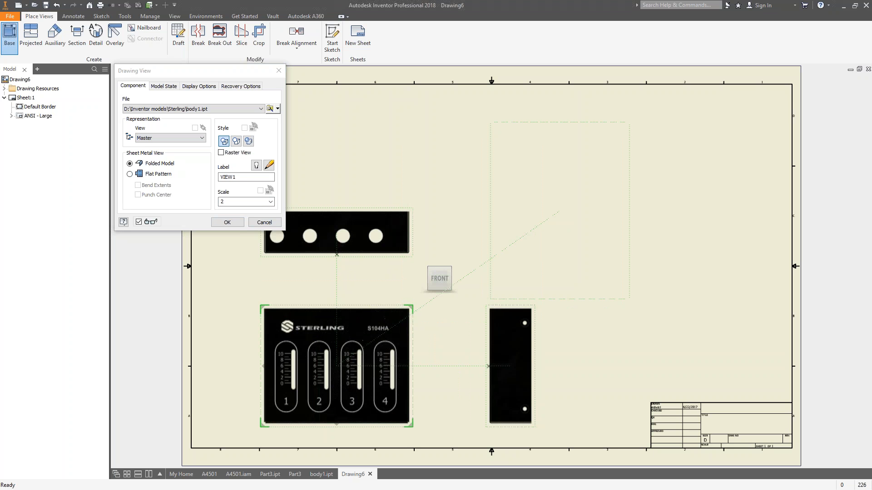
{"action": "left_click", "coordinate": [545, 207]}
{"action": "left_click", "coordinate": [227, 223]}
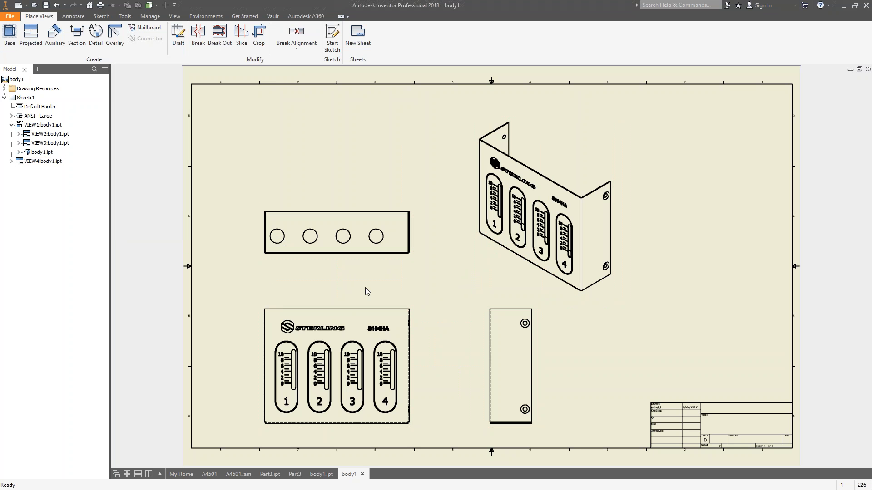
- Move the projected view with four holes and the isometric view slightly higher on the sheet
{"action": "scroll", "coordinate": [527, 320], "scroll_direction": "up", "scroll_amount": 5}
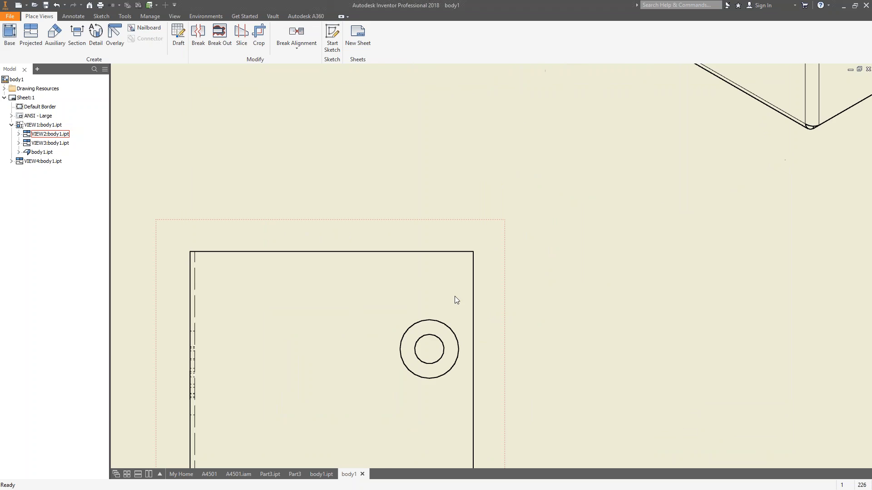
{"action": "scroll", "coordinate": [416, 336], "scroll_direction": "down", "scroll_amount": 5}
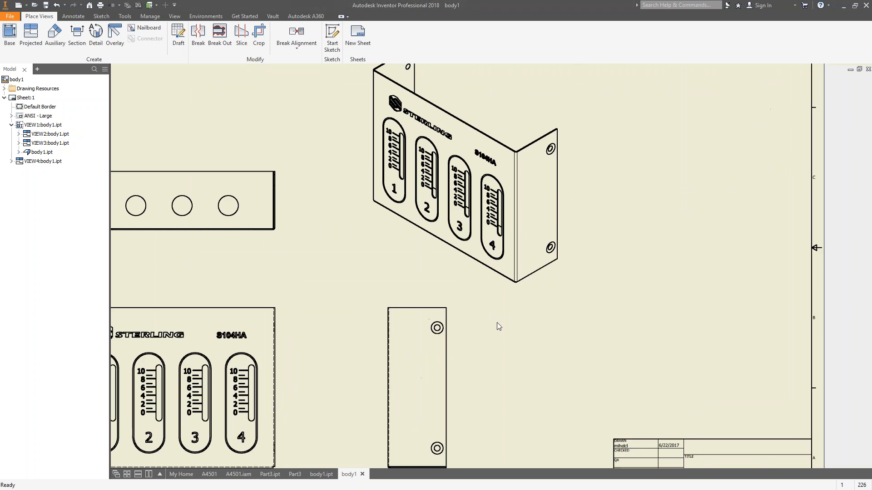
{"action": "middle_click_drag", "start_coordinate": [274, 211], "coordinate": [284, 213]}
{"action": "left_click_drag", "start_coordinate": [293, 222], "coordinate": [295, 189]}
{"action": "left_click", "coordinate": [567, 181]}
{"action": "left_click_drag", "start_coordinate": [567, 180], "coordinate": [563, 170]}
{"action": "left_click", "coordinate": [324, 160]}
- Begin a 4:1 detail view A of the side view with a circular fence centred on its upper hole
{"action": "left_click", "coordinate": [96, 33]}
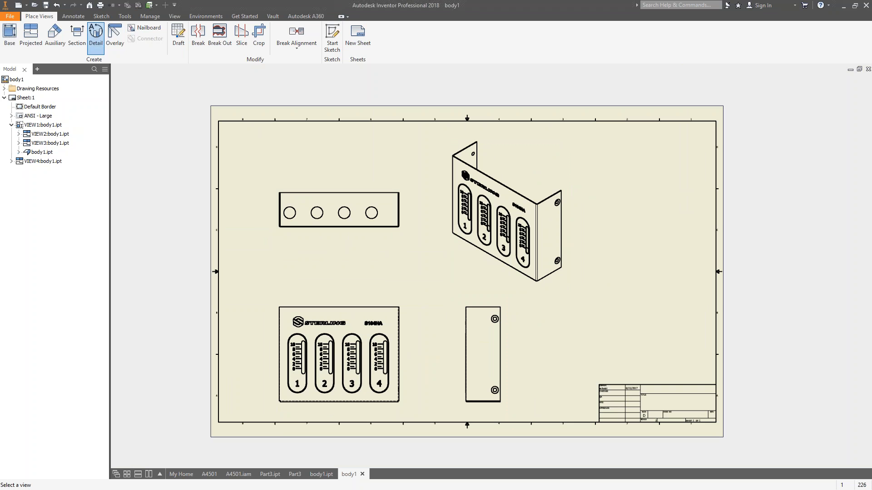
{"action": "left_click", "coordinate": [492, 341]}
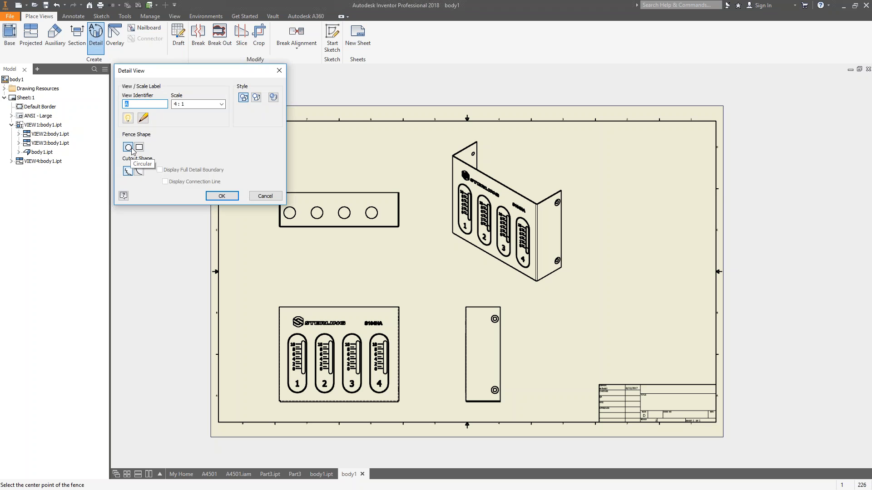
{"action": "scroll", "coordinate": [516, 331], "scroll_direction": "up", "scroll_amount": 8}
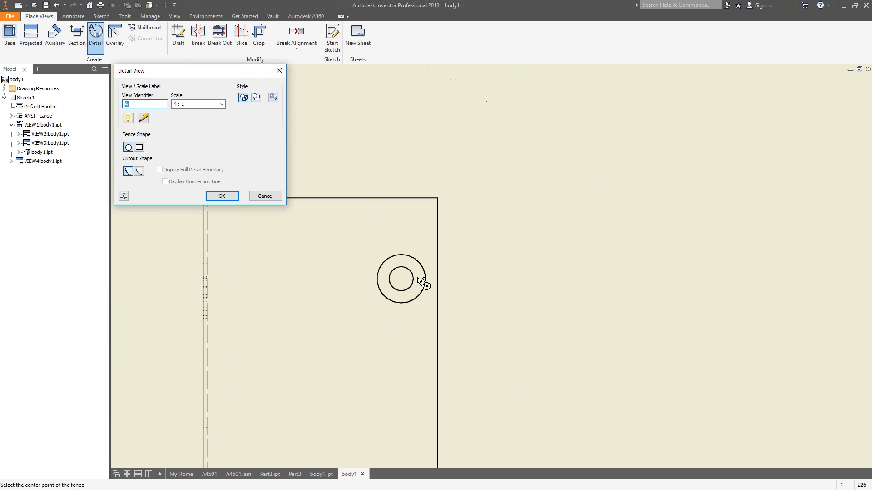
{"action": "left_click", "coordinate": [401, 279]}
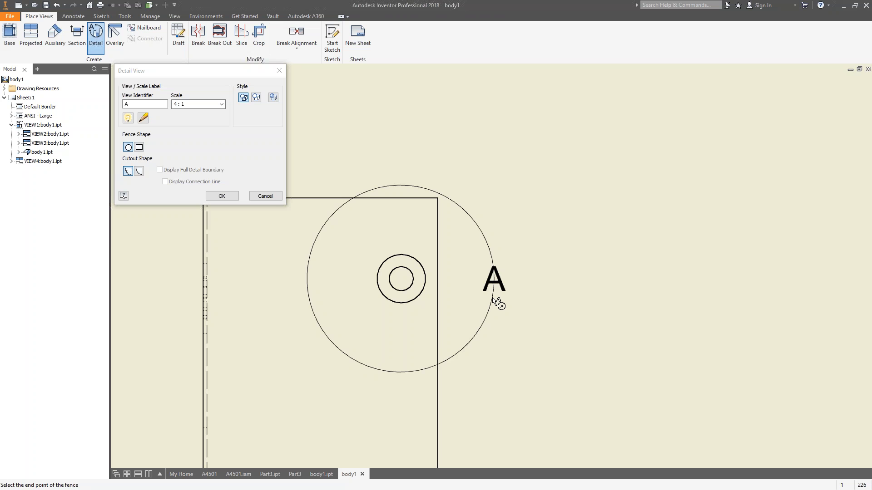
{"action": "left_click", "coordinate": [497, 303]}
{"action": "scroll", "coordinate": [594, 273], "scroll_direction": "down", "scroll_amount": 6}
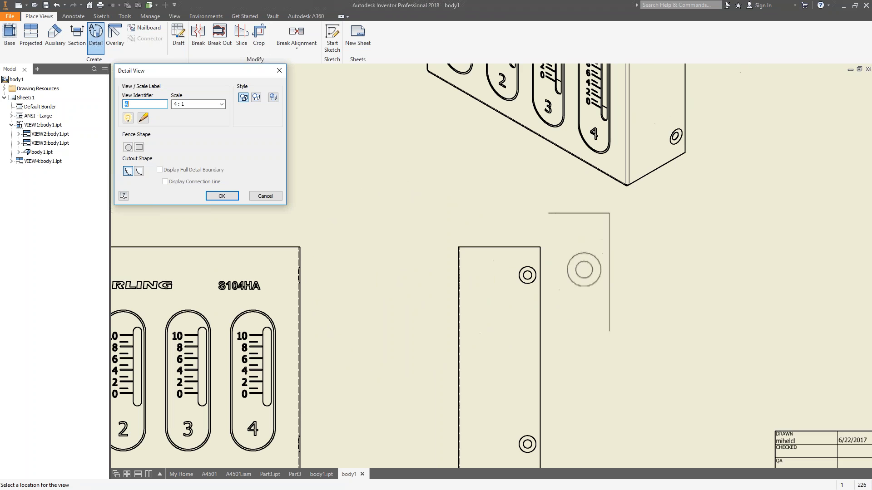
- Give detail A a smooth cutout, full detail boundary and connection line, and place it beside the side view
{"action": "left_click", "coordinate": [139, 171]}
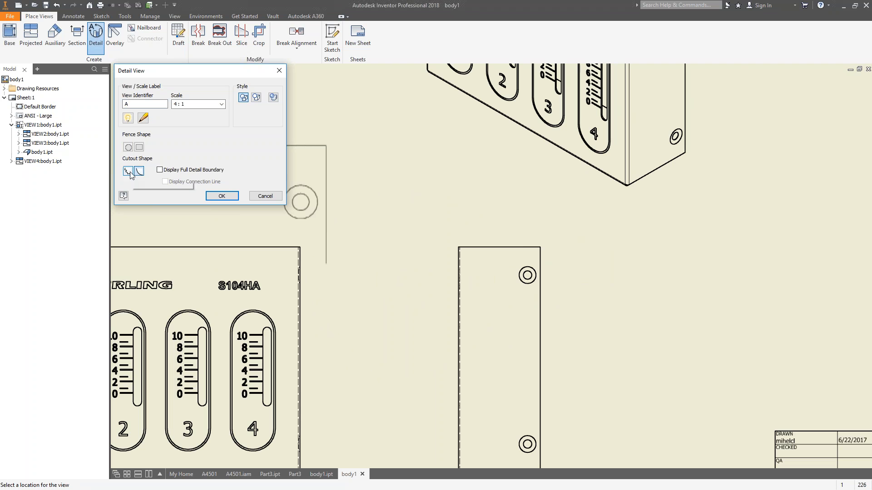
{"action": "left_click", "coordinate": [128, 172]}
{"action": "left_click", "coordinate": [138, 171]}
{"action": "left_click", "coordinate": [163, 172]}
{"action": "scroll", "coordinate": [609, 263], "scroll_direction": "up", "scroll_amount": 5}
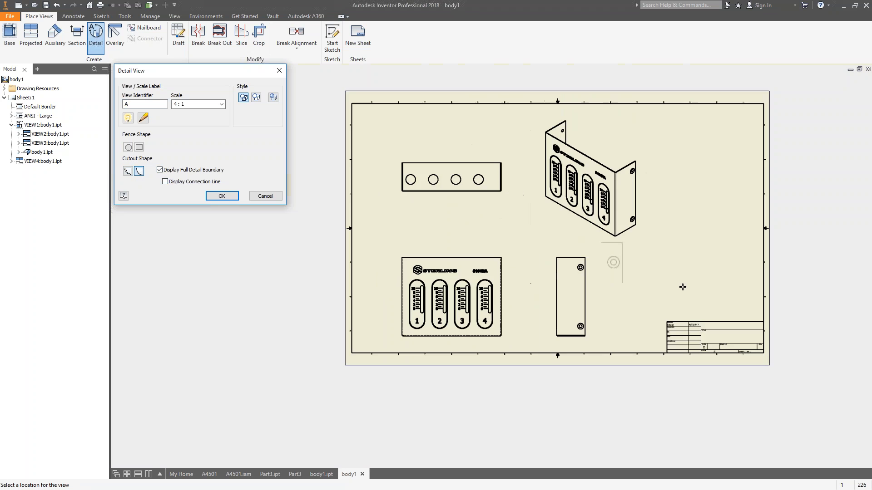
{"action": "left_click", "coordinate": [165, 182]}
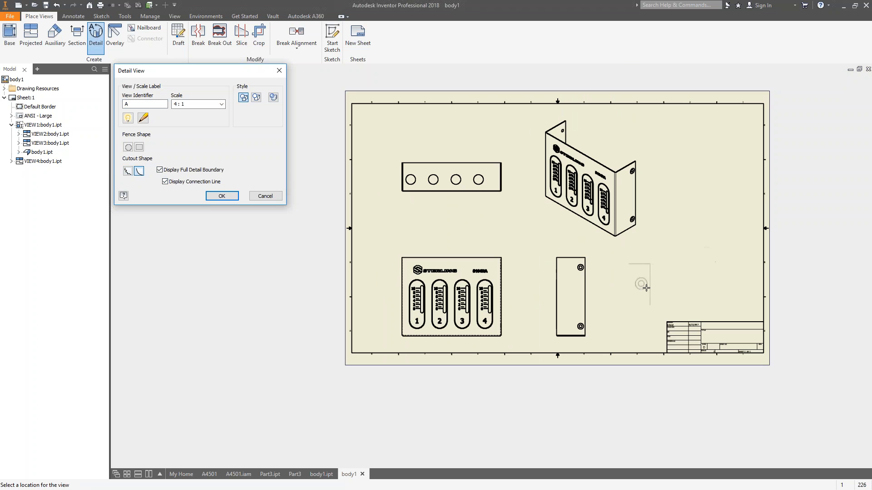
{"action": "left_click", "coordinate": [645, 290]}
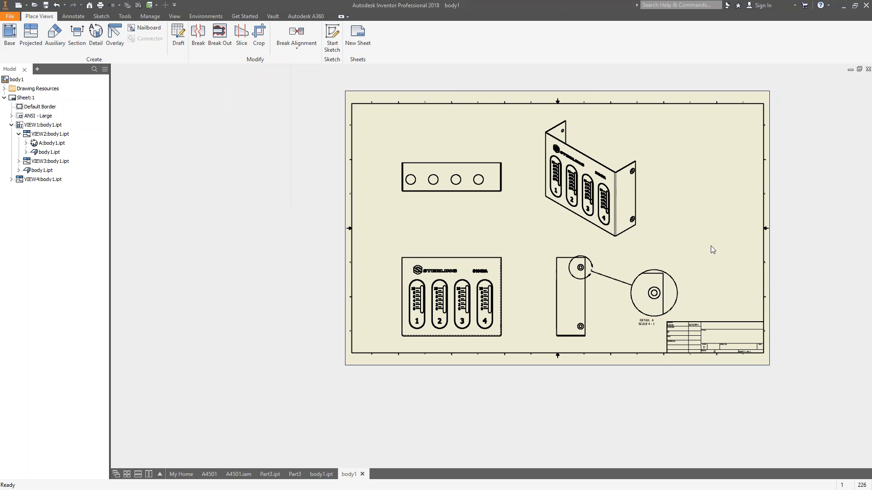
- Move detail A's fence to the side view's lower hole and reposition its label above the detail circle
{"action": "scroll", "coordinate": [665, 245], "scroll_direction": "up", "scroll_amount": 3}
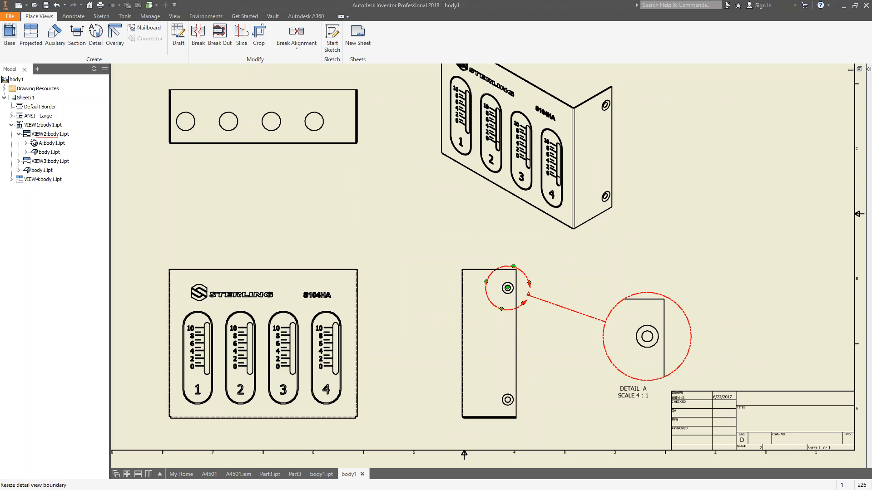
{"action": "mouse_move", "coordinate": [510, 291]}
{"action": "left_click_drag", "start_coordinate": [510, 291], "coordinate": [509, 401]}
{"action": "left_click", "coordinate": [533, 293]}
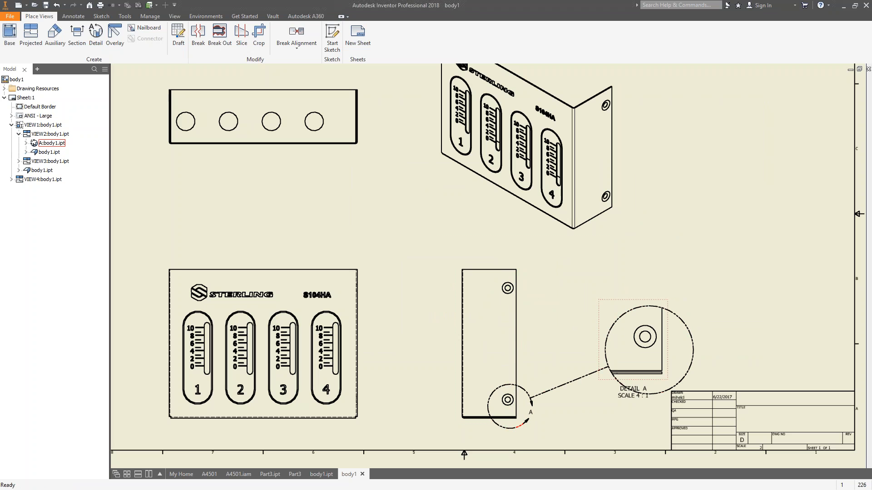
{"action": "left_click_drag", "start_coordinate": [603, 329], "coordinate": [607, 310]}
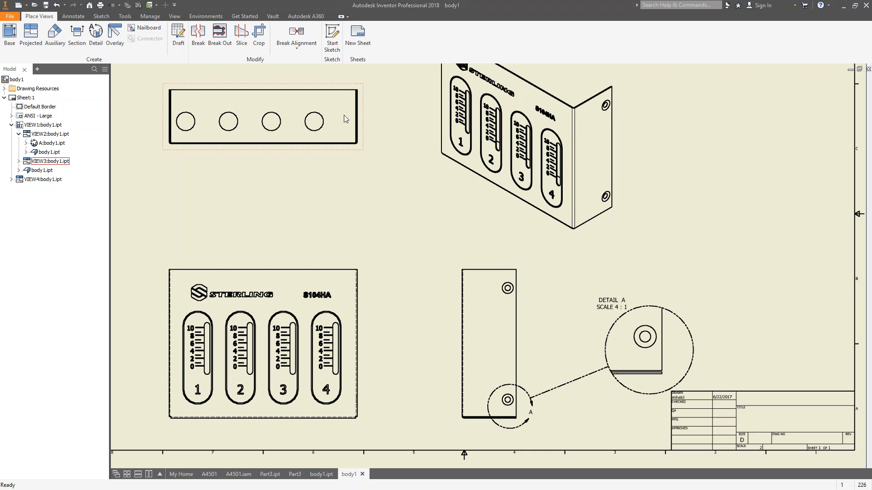
- Begin detail view B with a circular fence around the lower-right bend corner of the four-hole view
{"action": "scroll", "coordinate": [373, 194], "scroll_direction": "up", "scroll_amount": 5}
{"action": "scroll", "coordinate": [396, 218], "scroll_direction": "down", "scroll_amount": 3}
{"action": "scroll", "coordinate": [407, 218], "scroll_direction": "up", "scroll_amount": 6}
{"action": "scroll", "coordinate": [382, 168], "scroll_direction": "down", "scroll_amount": 8}
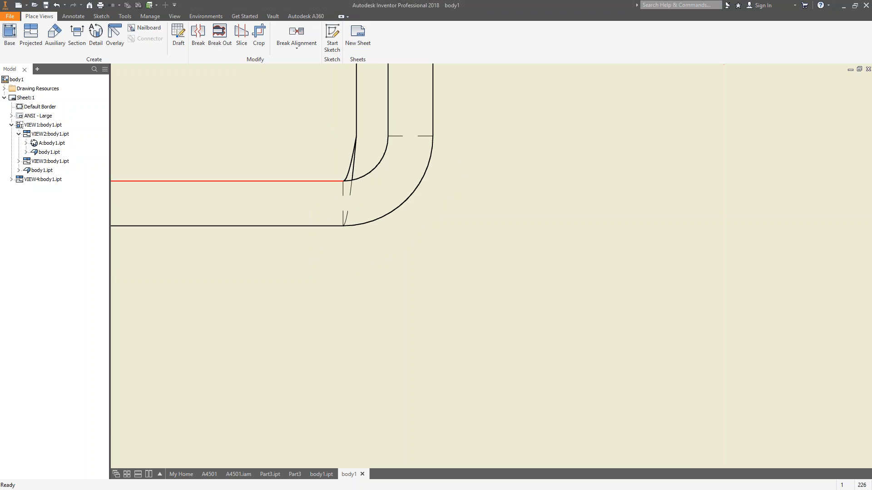
{"action": "scroll", "coordinate": [431, 219], "scroll_direction": "down", "scroll_amount": 5}
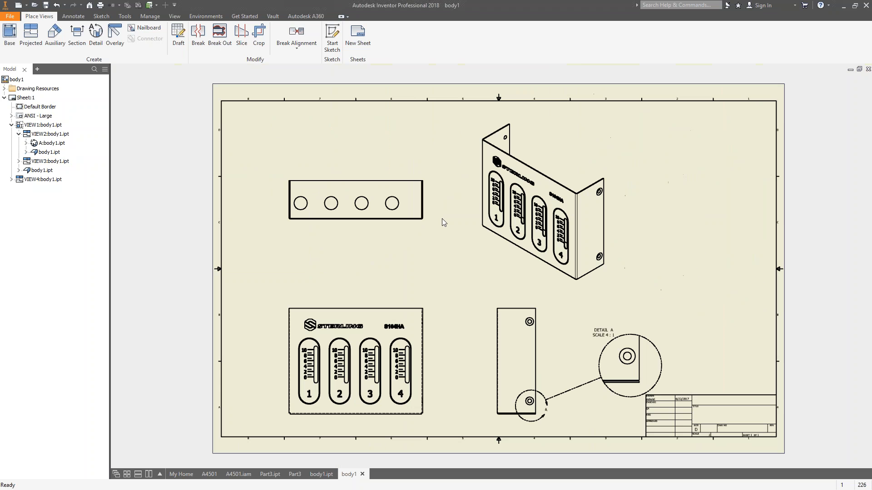
{"action": "left_click", "coordinate": [94, 35]}
{"action": "left_click", "coordinate": [425, 220]}
{"action": "left_click", "coordinate": [423, 220]}
{"action": "left_click", "coordinate": [428, 224]}
- Set detail B to scale 20 with a smooth cutout and full detail boundary, and place it beyond the isometric view
{"action": "left_click_drag", "start_coordinate": [194, 105], "coordinate": [169, 105]}
{"action": "type", "text": "10"}
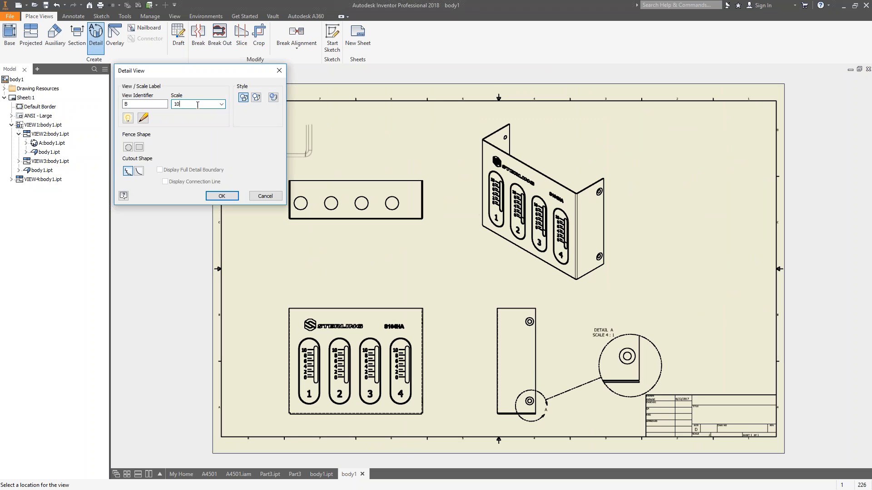
{"action": "left_click_drag", "start_coordinate": [179, 104], "coordinate": [168, 104]}
{"action": "type", "text": "20"}
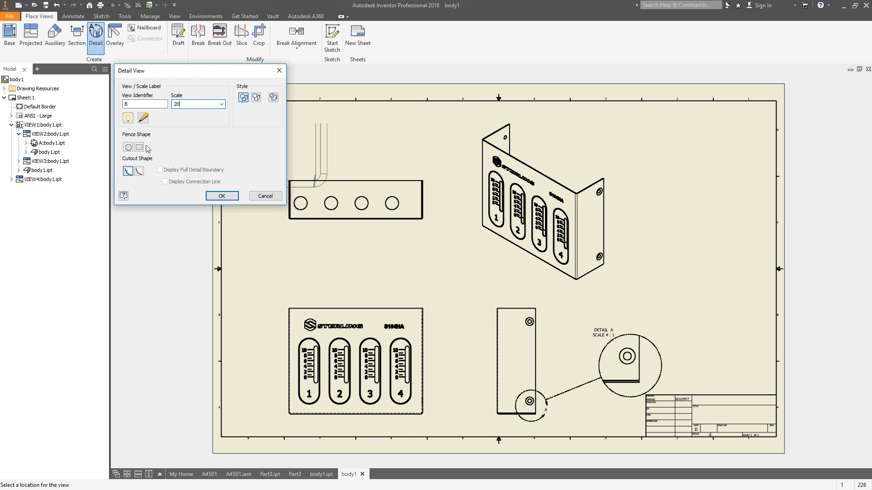
{"action": "left_click", "coordinate": [139, 171]}
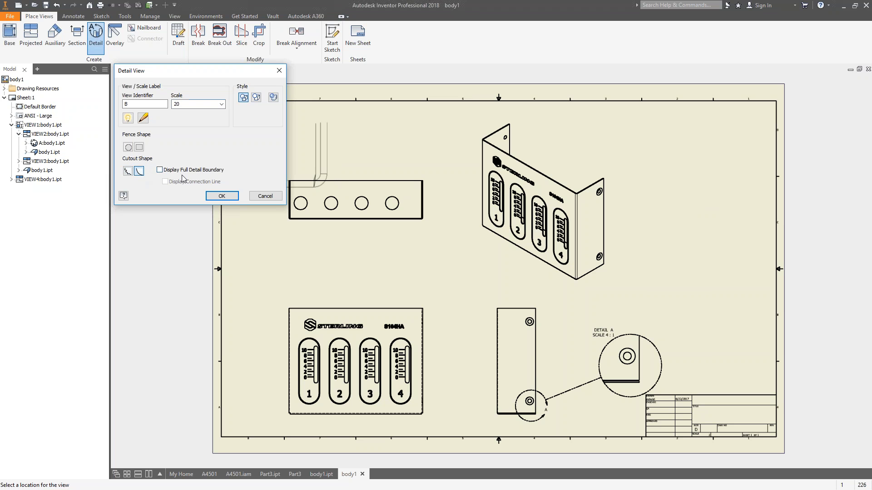
{"action": "left_click", "coordinate": [159, 169]}
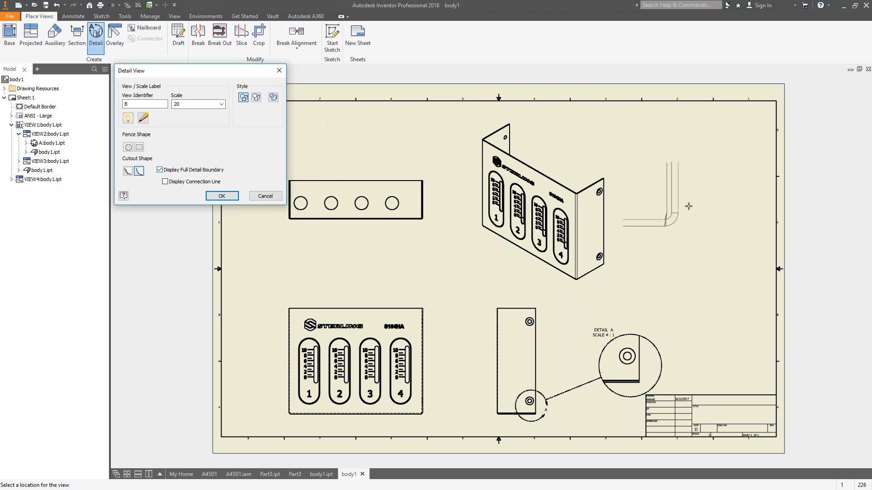
{"action": "left_click", "coordinate": [736, 183]}
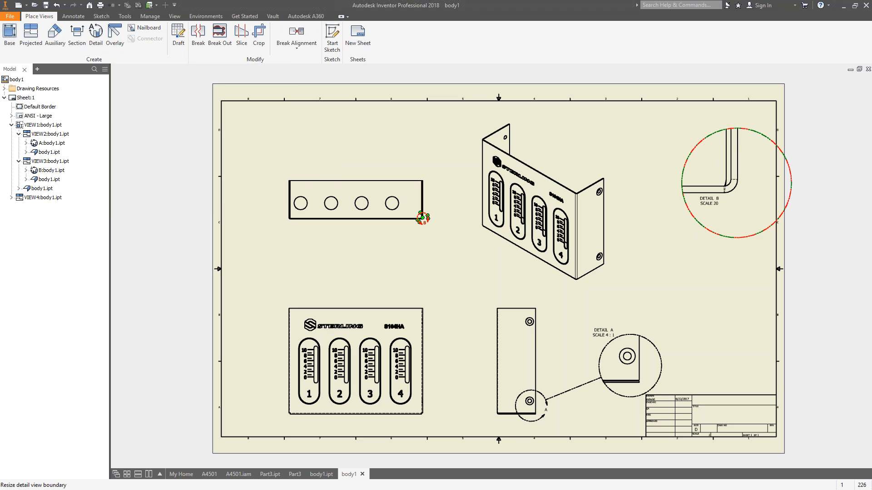
- Move detail B's fence to the lower-left bend corner of the four-hole view and dimension that corner's outer bend radius there
{"action": "left_click_drag", "start_coordinate": [422, 219], "coordinate": [291, 219]}
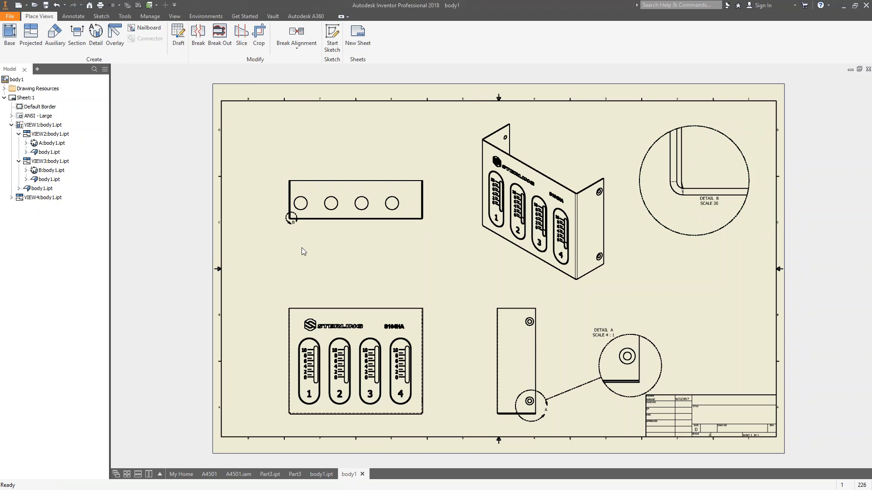
{"action": "scroll", "coordinate": [292, 230], "scroll_direction": "down", "scroll_amount": 10}
{"action": "middle_click_drag", "start_coordinate": [270, 188], "coordinate": [411, 354]}
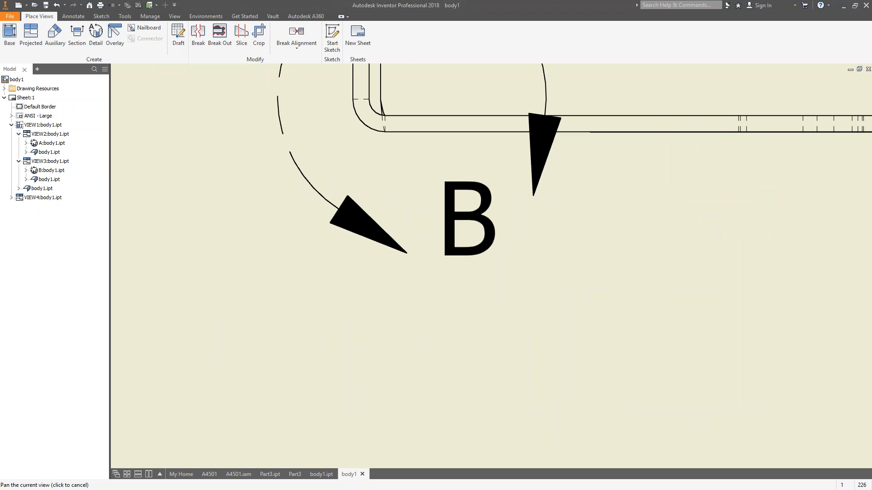
{"action": "left_click", "coordinate": [375, 131]}
{"action": "scroll", "coordinate": [273, 249], "scroll_direction": "up", "scroll_amount": 5}
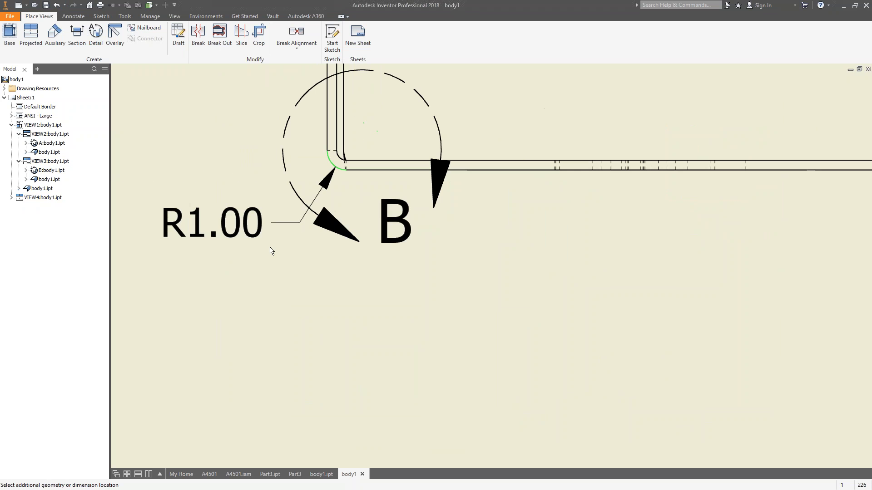
{"action": "left_click", "coordinate": [306, 249]}
{"action": "left_click", "coordinate": [318, 229]}
{"action": "scroll", "coordinate": [454, 248], "scroll_direction": "up", "scroll_amount": 3}
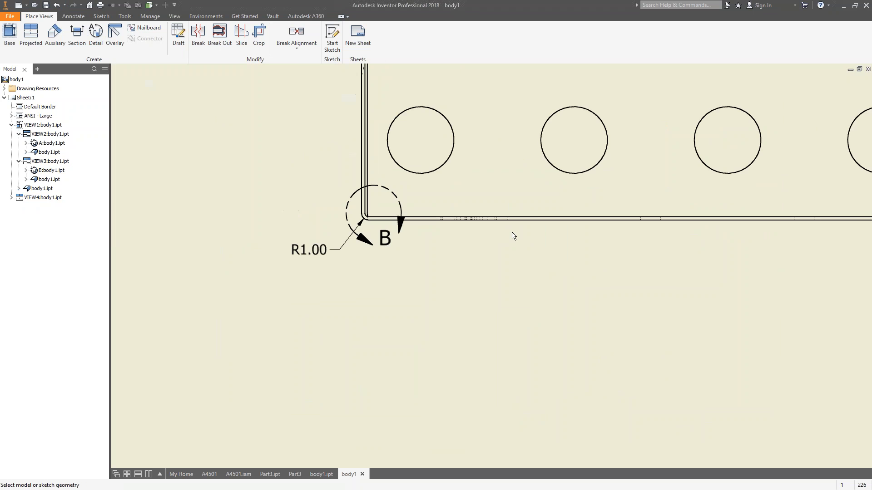
- Dimension the same outer bend radius inside detail view B, placing the text outside the detail circle
{"action": "scroll", "coordinate": [507, 232], "scroll_direction": "up", "scroll_amount": 5}
{"action": "middle_click_drag", "start_coordinate": [635, 239], "coordinate": [459, 265]}
{"action": "middle_click_drag", "start_coordinate": [727, 237], "coordinate": [364, 247]}
{"action": "left_click", "coordinate": [606, 221]}
{"action": "left_click", "coordinate": [540, 272]}
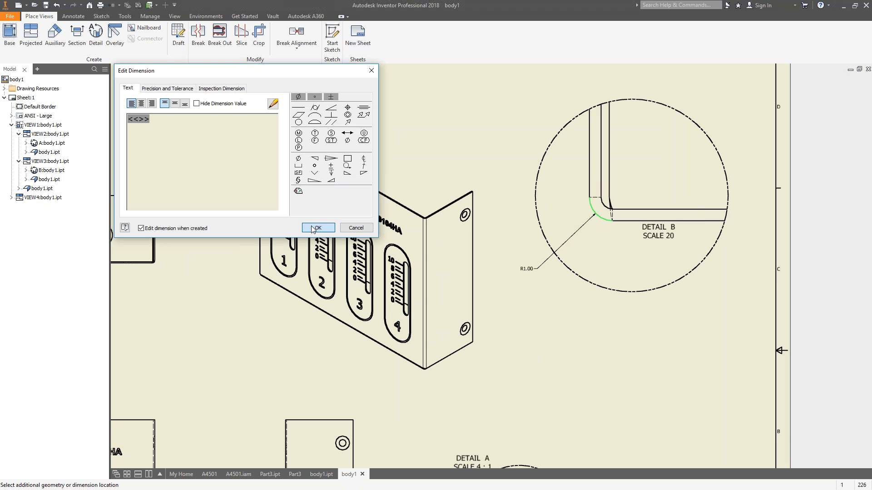
{"action": "left_click", "coordinate": [318, 228]}
- Compare the bend radius dimension in detail B with the one in the parent view, and review the whole sheet
{"action": "scroll", "coordinate": [593, 245], "scroll_direction": "down", "scroll_amount": 2}
{"action": "scroll", "coordinate": [588, 256], "scroll_direction": "up", "scroll_amount": 5}
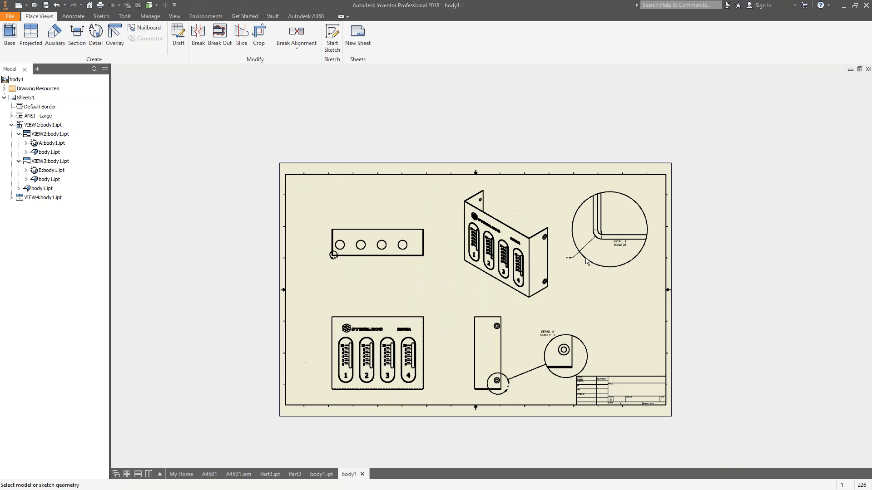
{"action": "scroll", "coordinate": [585, 261], "scroll_direction": "down", "scroll_amount": 3}
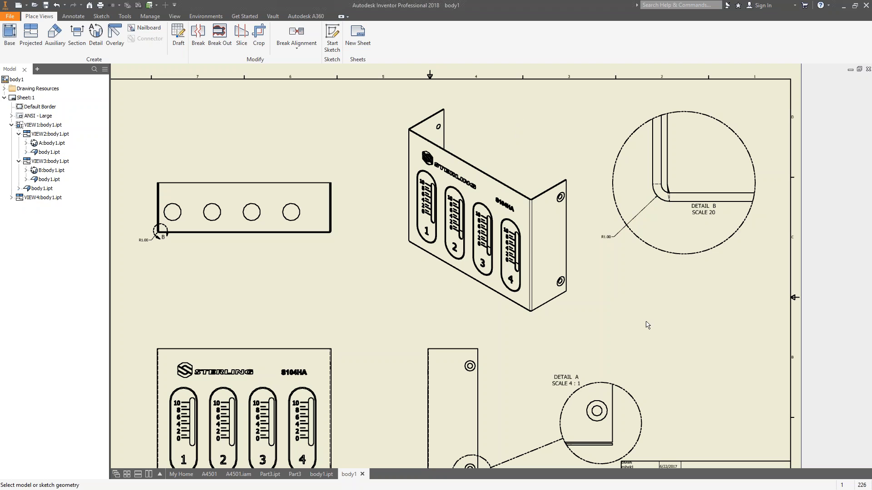
{"action": "scroll", "coordinate": [623, 352], "scroll_direction": "down", "scroll_amount": 3}
{"action": "scroll", "coordinate": [664, 334], "scroll_direction": "up", "scroll_amount": 5}
{"action": "middle_click_drag", "start_coordinate": [674, 344], "coordinate": [602, 315]}
{"action": "scroll", "coordinate": [628, 315], "scroll_direction": "down", "scroll_amount": 3}
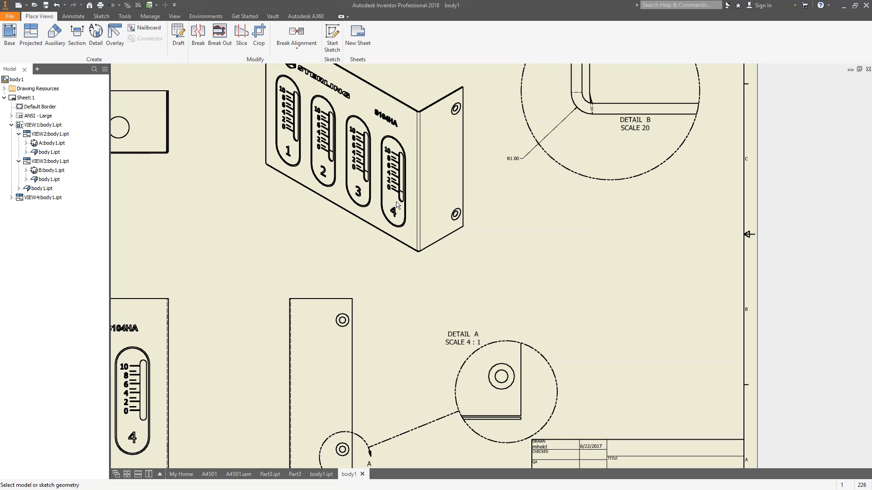
{"action": "key", "text": "F2"}
{"action": "key", "text": "Home"}
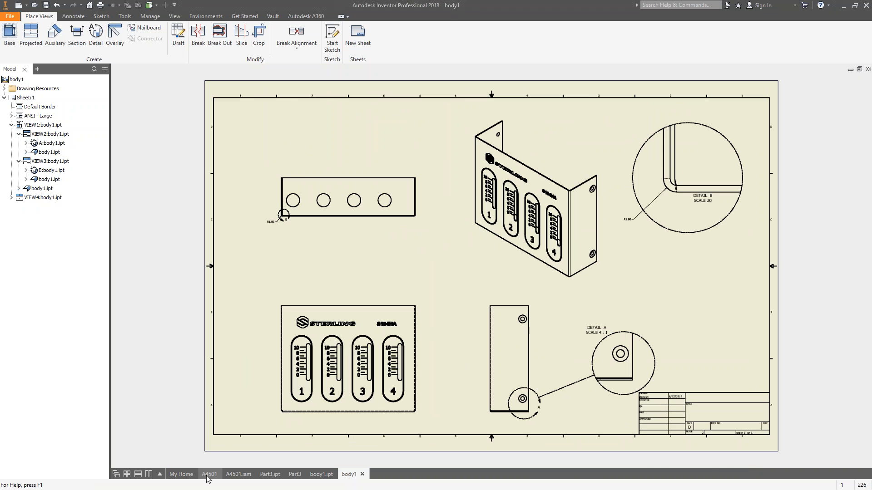
- Switch to the A4501 drawing and examine its section, projected and isometric views
{"action": "left_click", "coordinate": [209, 476]}
{"action": "scroll", "coordinate": [487, 362], "scroll_direction": "down", "scroll_amount": 5}
{"action": "scroll", "coordinate": [515, 333], "scroll_direction": "up", "scroll_amount": 3}
{"action": "scroll", "coordinate": [513, 329], "scroll_direction": "down", "scroll_amount": 4}
{"action": "mouse_move", "coordinate": [513, 329]}
{"action": "middle_mouse_down"}
{"action": "mouse_move", "coordinate": [457, 324]}
{"action": "mouse_move", "coordinate": [496, 325]}
{"action": "middle_mouse_up"}
{"action": "scroll", "coordinate": [496, 329], "scroll_direction": "up", "scroll_amount": 3}
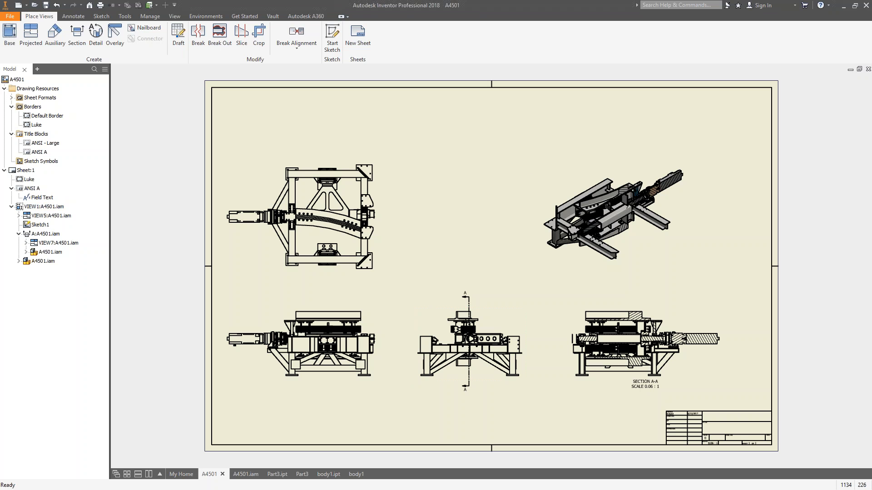
- In the A4501.iam assembly, set selection to part priority and open the side I-beam part p761
{"action": "left_click", "coordinate": [246, 474]}
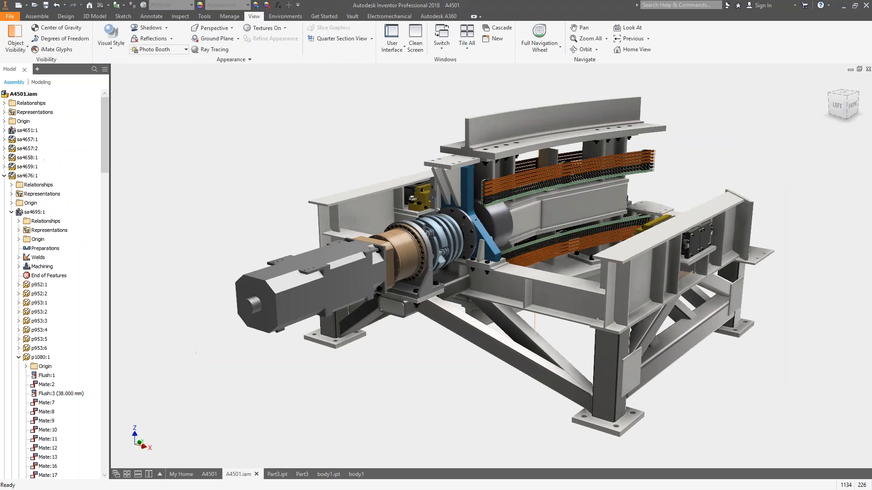
{"action": "left_click", "coordinate": [124, 7]}
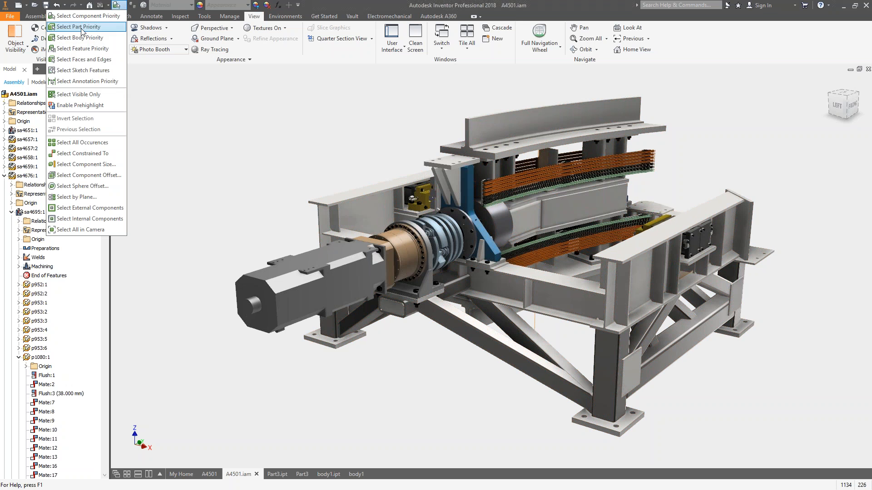
{"action": "left_click", "coordinate": [87, 29]}
{"action": "middle_click_drag", "start_coordinate": [848, 353], "coordinate": [620, 285], "text": "shift"}
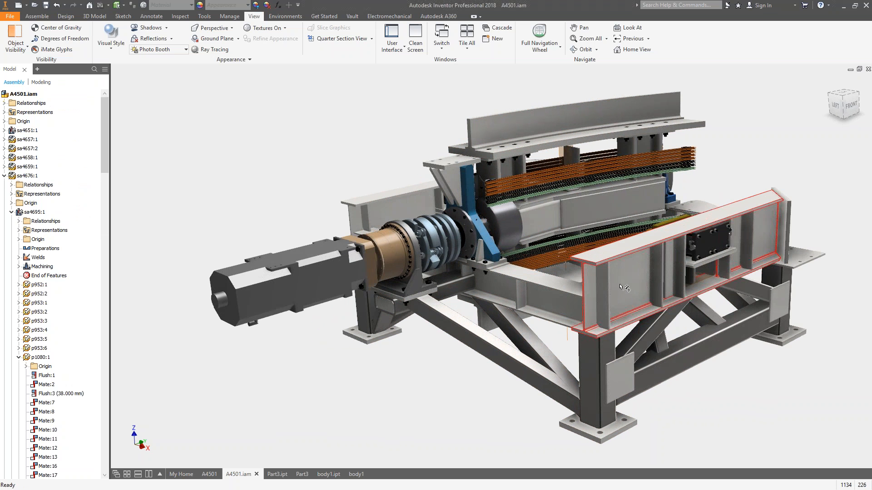
{"action": "right_click", "coordinate": [620, 287]}
{"action": "key", "text": "Escape"}
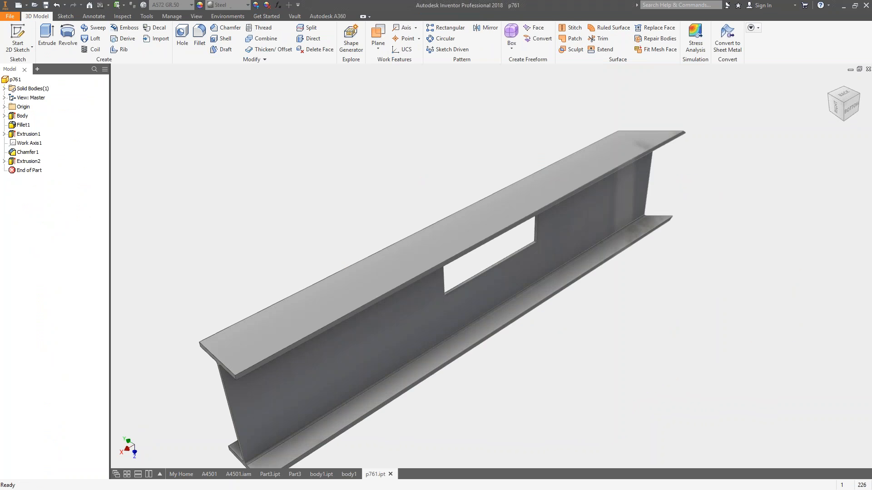
- Inspect the beam's web cutout and create a new drawing file for the beam
{"action": "middle_click_drag", "start_coordinate": [444, 192], "coordinate": [547, 207], "text": "shift"}
{"action": "scroll", "coordinate": [546, 207], "scroll_direction": "up", "scroll_amount": 1}
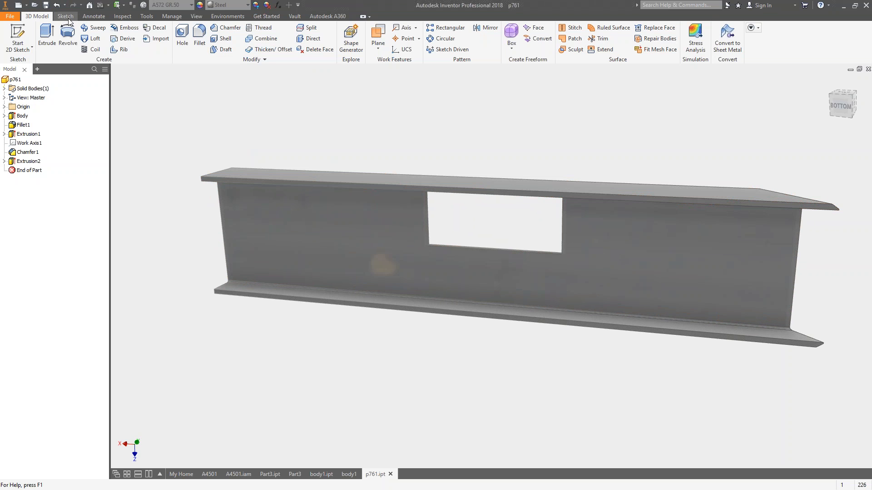
{"action": "left_click", "coordinate": [19, 5]}
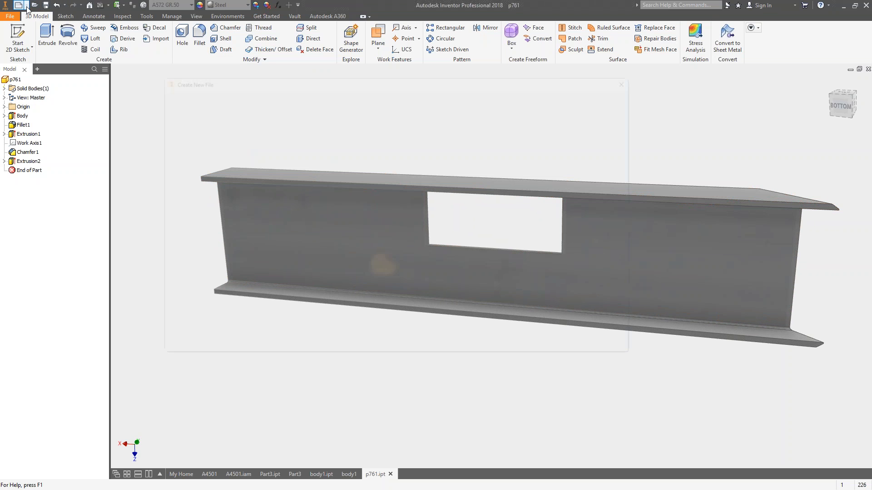
{"action": "left_click", "coordinate": [580, 350]}
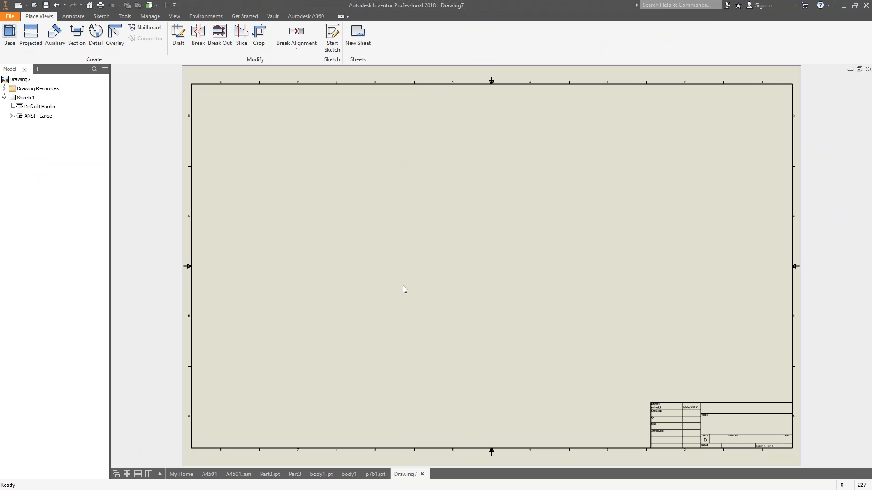
- Start a base view of p761.ipt and orient it to Top so the web cutout faces the viewer
{"action": "right_click", "coordinate": [411, 265]}
{"action": "left_click", "coordinate": [415, 232]}
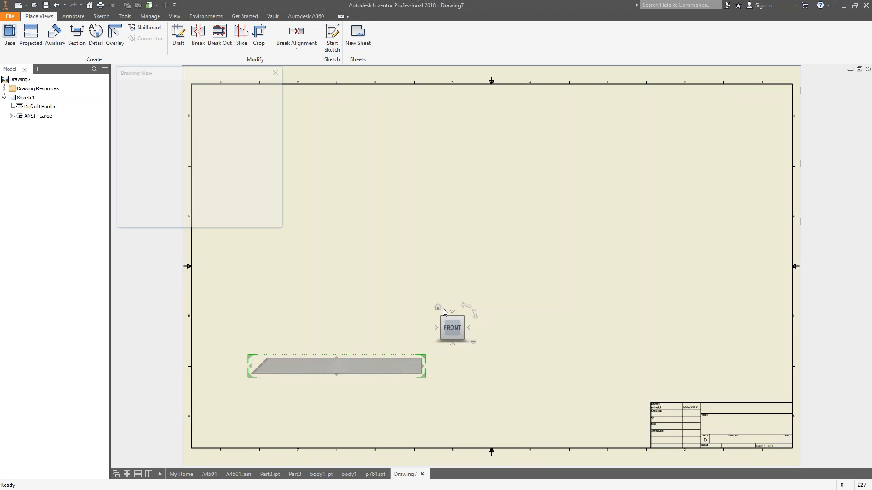
{"action": "left_click", "coordinate": [452, 344]}
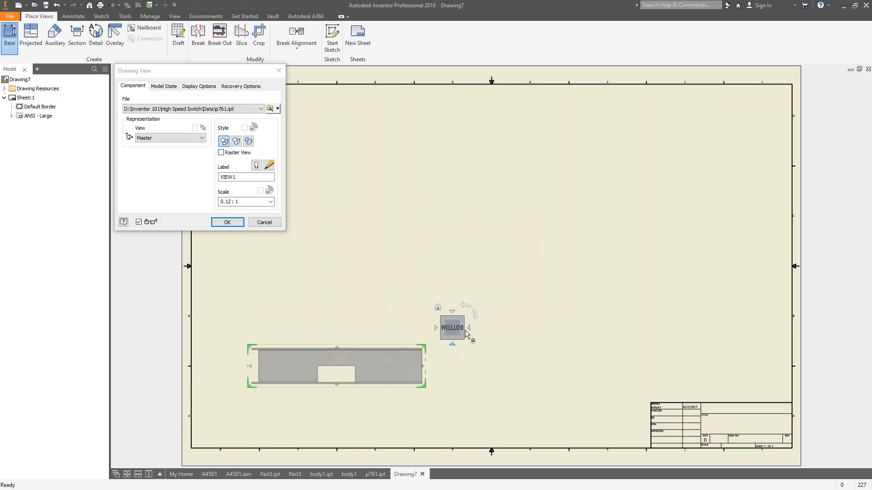
{"action": "left_click", "coordinate": [452, 344]}
{"action": "left_click", "coordinate": [452, 344]}
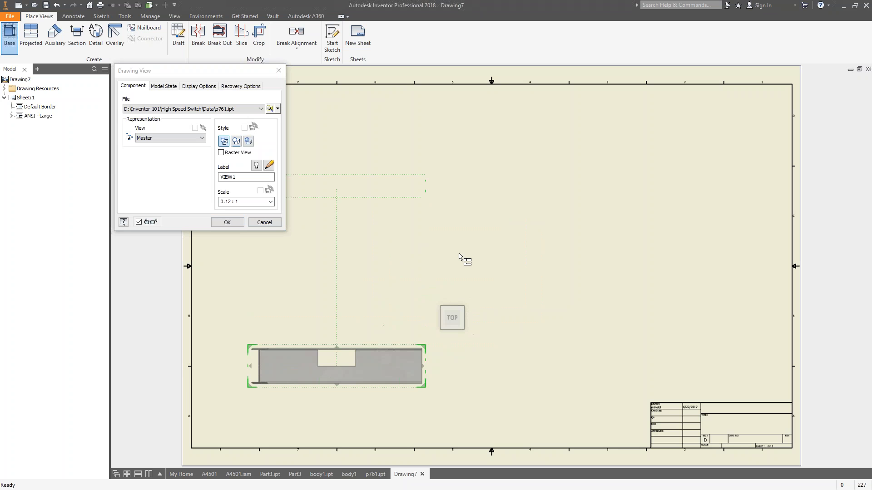
- Set the base view's scale to .25 : 1 and create the view
{"action": "left_click", "coordinate": [229, 201]}
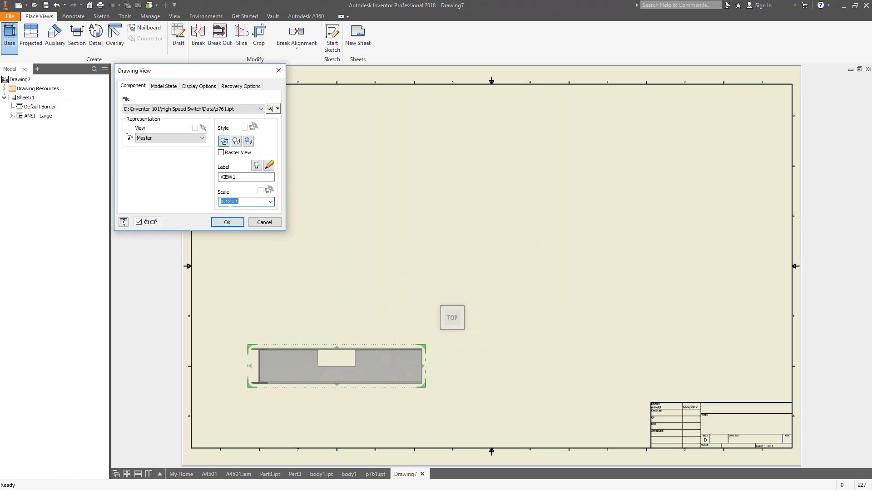
{"action": "left_click", "coordinate": [231, 202]}
{"action": "type", "text": "15"}
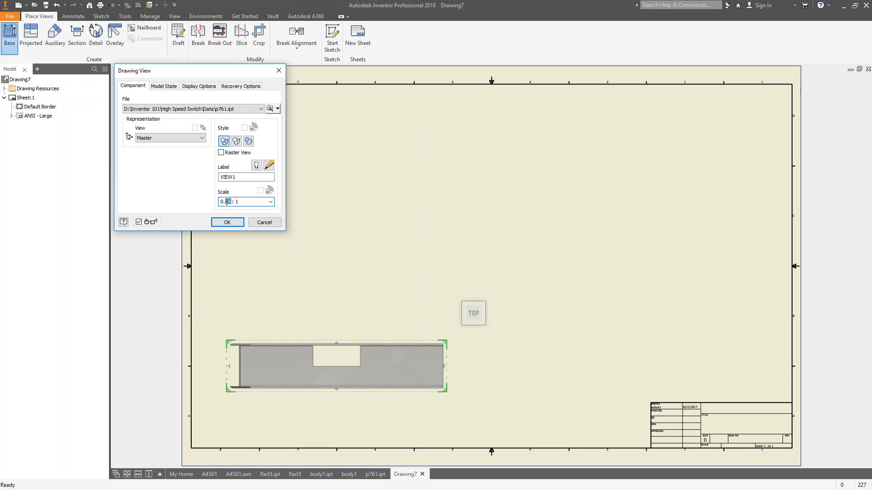
{"action": "type", "text": "1"}
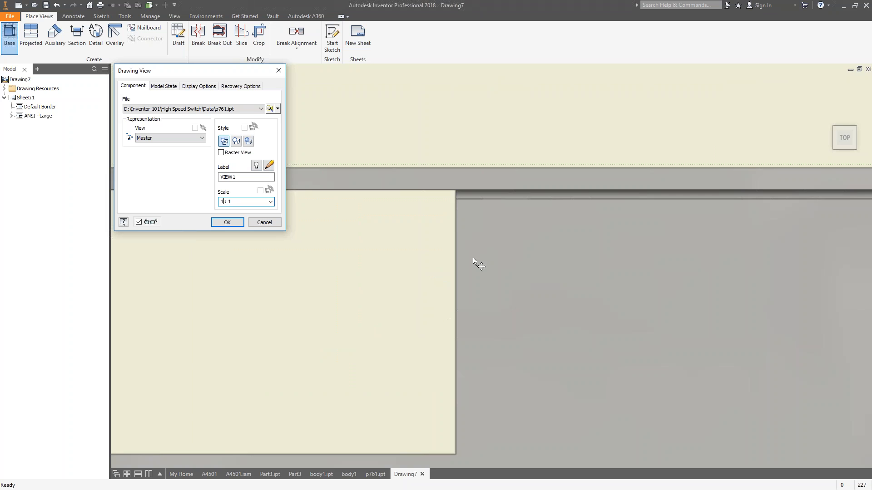
{"action": "scroll", "coordinate": [484, 250], "scroll_direction": "down", "scroll_amount": 5}
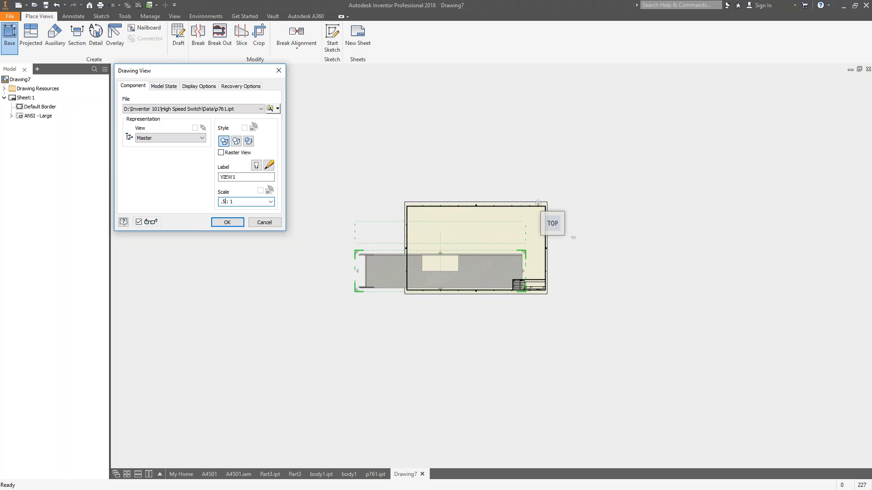
{"action": "type", "text": "."}
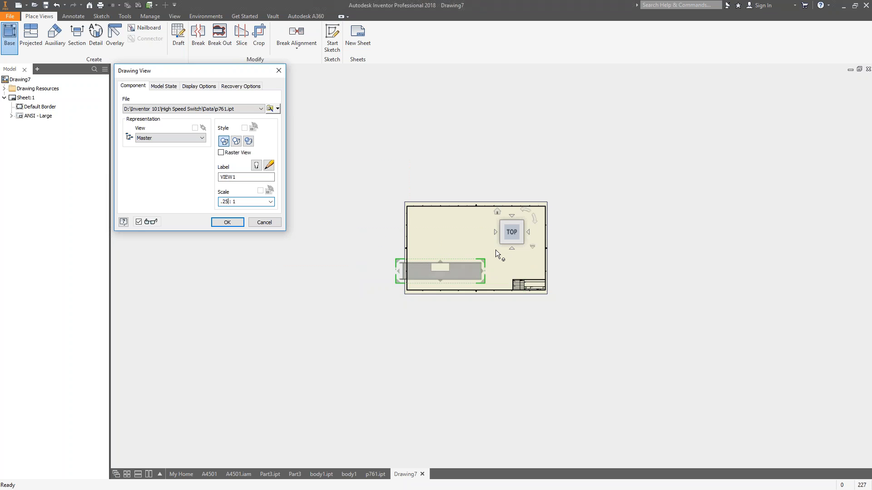
{"action": "left_click", "coordinate": [227, 222]}
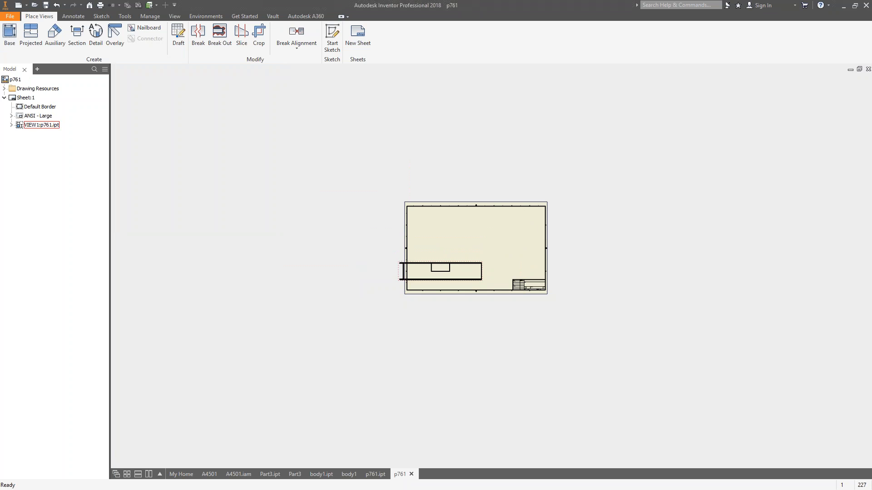
- Move the beam's base view fully inside the border and center it on the sheet
{"action": "scroll", "coordinate": [482, 269], "scroll_direction": "up", "scroll_amount": 7}
{"action": "left_click", "coordinate": [482, 268]}
{"action": "scroll", "coordinate": [690, 165], "scroll_direction": "down", "scroll_amount": 3}
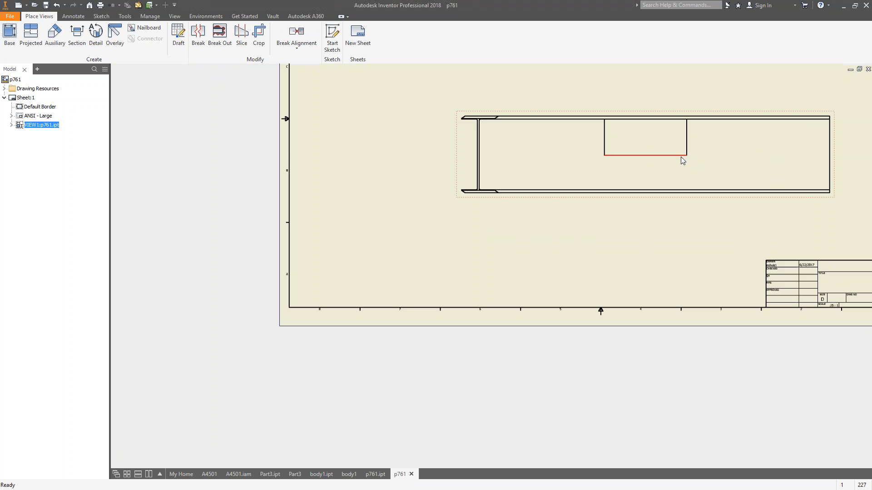
{"action": "scroll", "coordinate": [681, 160], "scroll_direction": "down", "scroll_amount": 2}
{"action": "left_click_drag", "start_coordinate": [465, 195], "coordinate": [417, 157]}
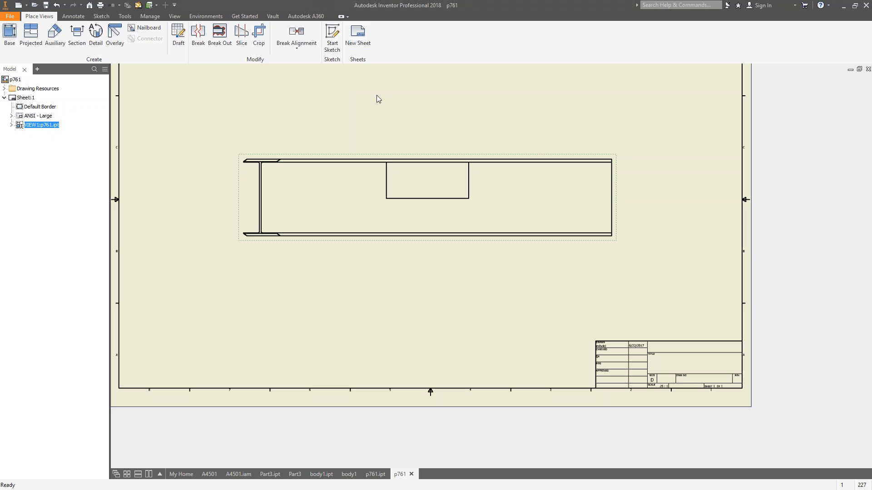
- Break the beam view between the web cutout and its right end, using the zigzag-edged break style
{"action": "left_click", "coordinate": [198, 34]}
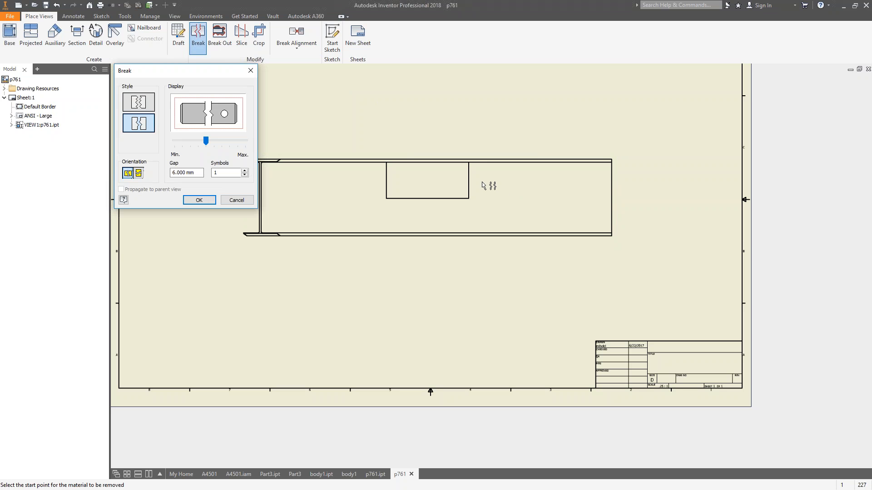
{"action": "left_click", "coordinate": [136, 105]}
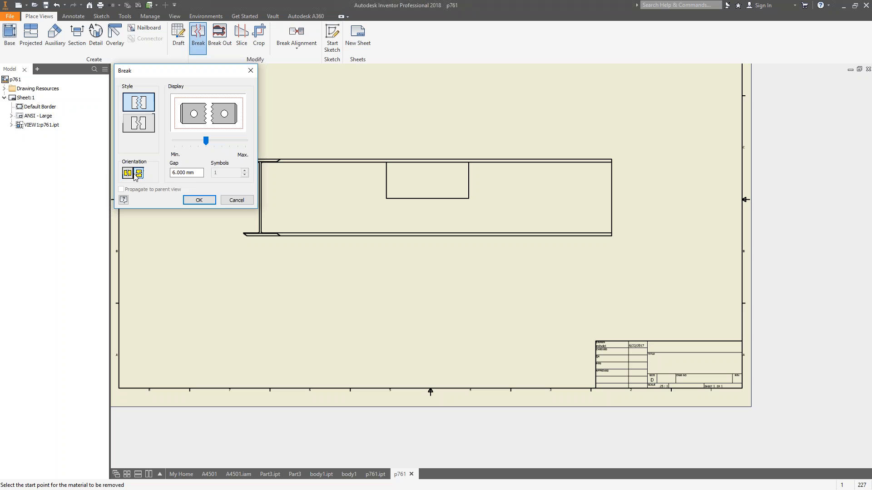
{"action": "left_click", "coordinate": [481, 193]}
{"action": "left_click", "coordinate": [599, 195]}
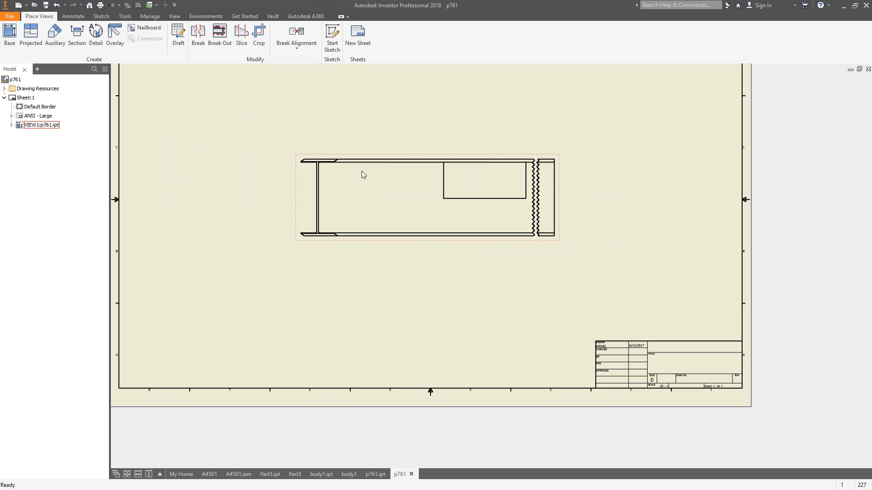
- Add a second zigzag-edged break between the web cutout and the beam's left end
{"action": "left_click", "coordinate": [196, 35]}
{"action": "left_click", "coordinate": [443, 181]}
{"action": "left_click", "coordinate": [437, 190]}
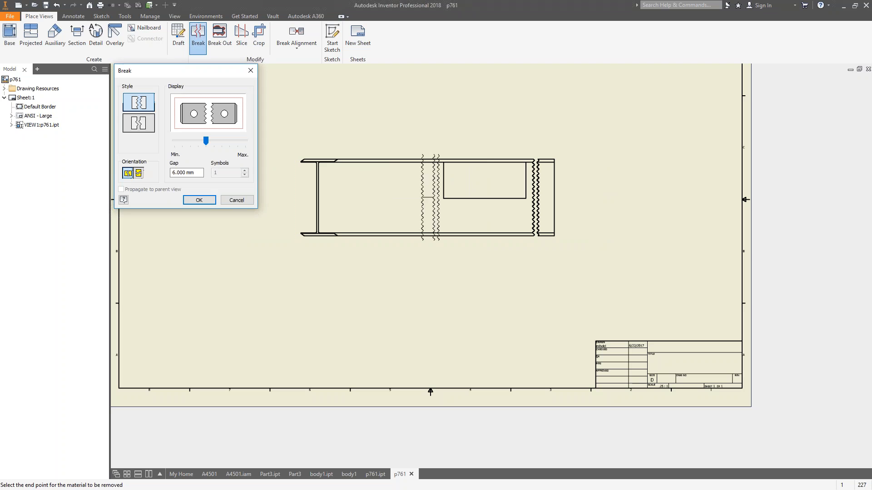
{"action": "left_click", "coordinate": [358, 191]}
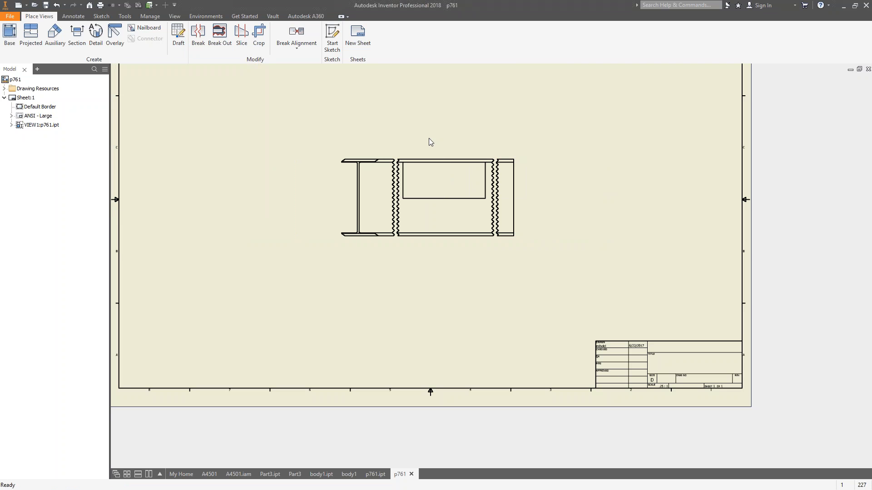
- Undo both breaks and the last move of the beam view
{"action": "left_click", "coordinate": [56, 6]}
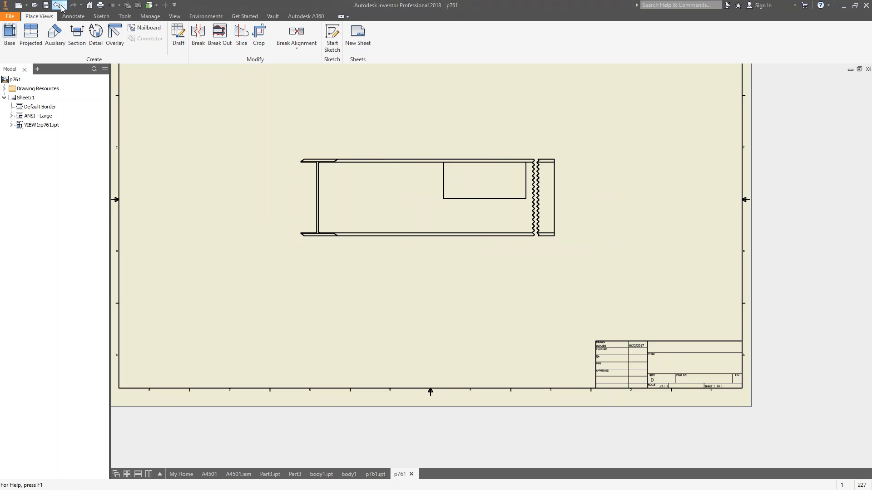
{"action": "left_click", "coordinate": [61, 6]}
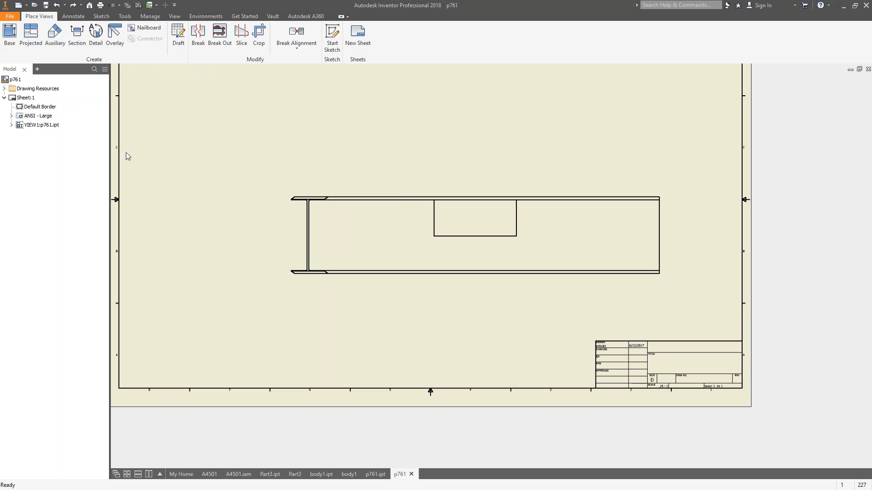
- Dimension the beam's overall length above the view, from its upper right corner to its upper left corner
{"action": "left_click", "coordinate": [659, 199]}
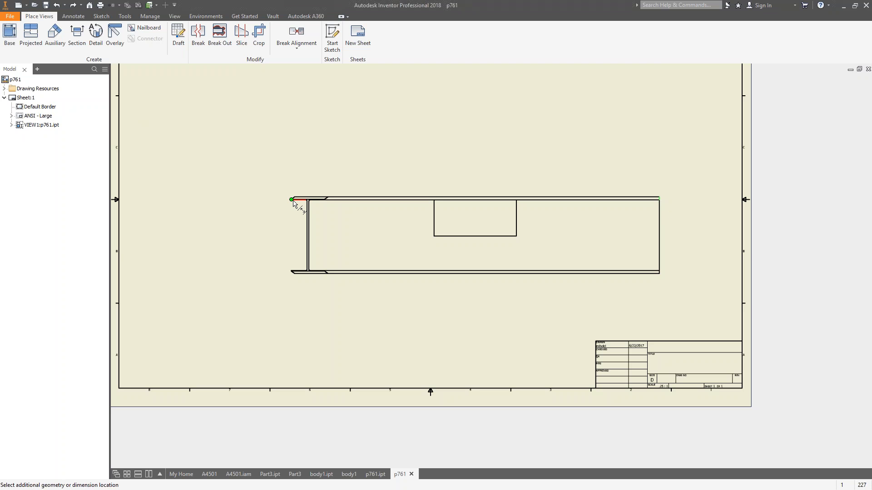
{"action": "left_click", "coordinate": [292, 200]}
{"action": "left_click", "coordinate": [495, 153]}
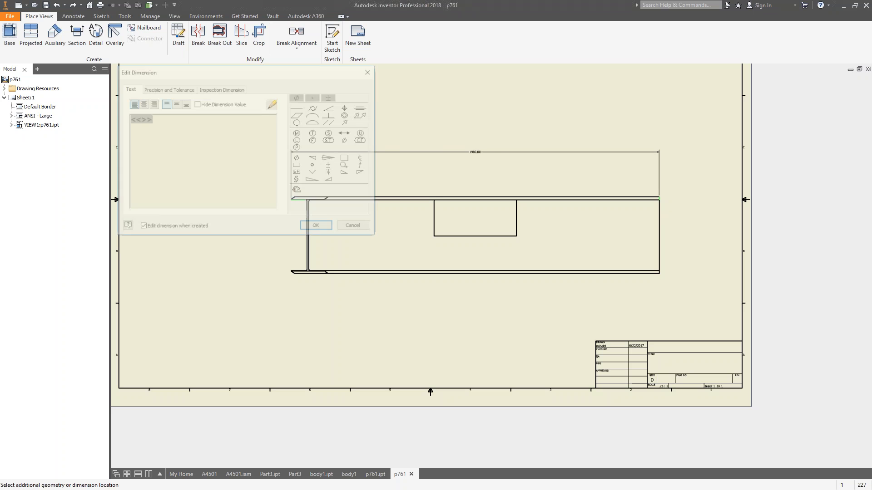
{"action": "left_click", "coordinate": [316, 226]}
{"action": "scroll", "coordinate": [498, 151], "scroll_direction": "down", "scroll_amount": 3}
{"action": "scroll", "coordinate": [497, 149], "scroll_direction": "down", "scroll_amount": 3}
{"action": "scroll", "coordinate": [474, 150], "scroll_direction": "up", "scroll_amount": 5}
{"action": "middle_click_drag", "start_coordinate": [532, 160], "coordinate": [331, 191]}
{"action": "scroll", "coordinate": [423, 165], "scroll_direction": "up", "scroll_amount": 5}
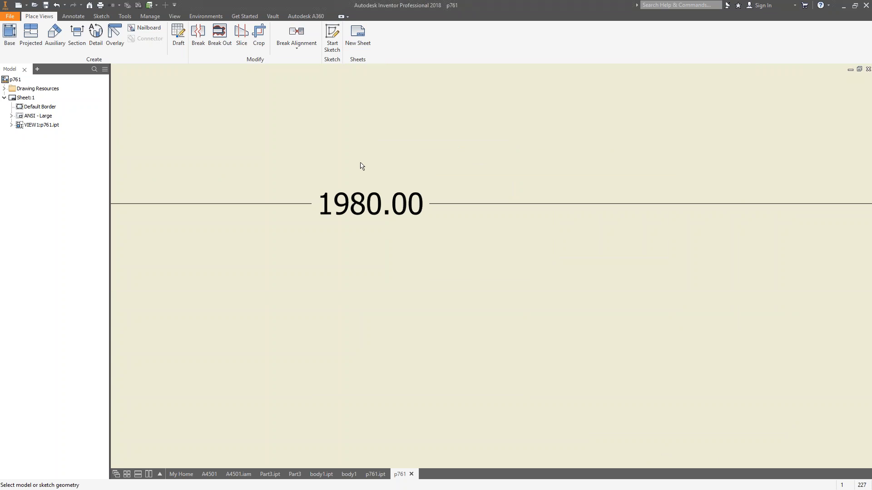
{"action": "scroll", "coordinate": [384, 205], "scroll_direction": "up", "scroll_amount": 3}
{"action": "scroll", "coordinate": [416, 213], "scroll_direction": "down", "scroll_amount": 10}
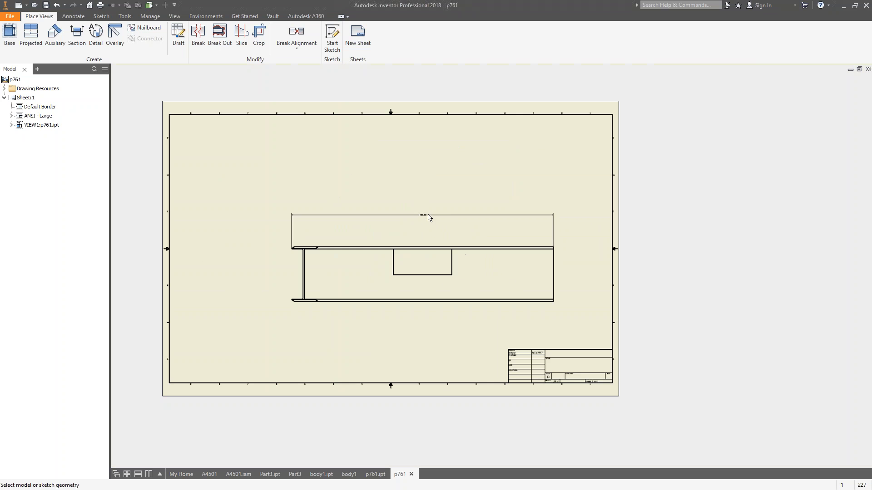
- Break the dimensioned beam view between the web cutout and its right end, using the zigzag-edged style with a 6 mm gap
{"action": "left_click", "coordinate": [199, 37]}
{"action": "left_click", "coordinate": [338, 267]}
{"action": "left_click", "coordinate": [339, 273]}
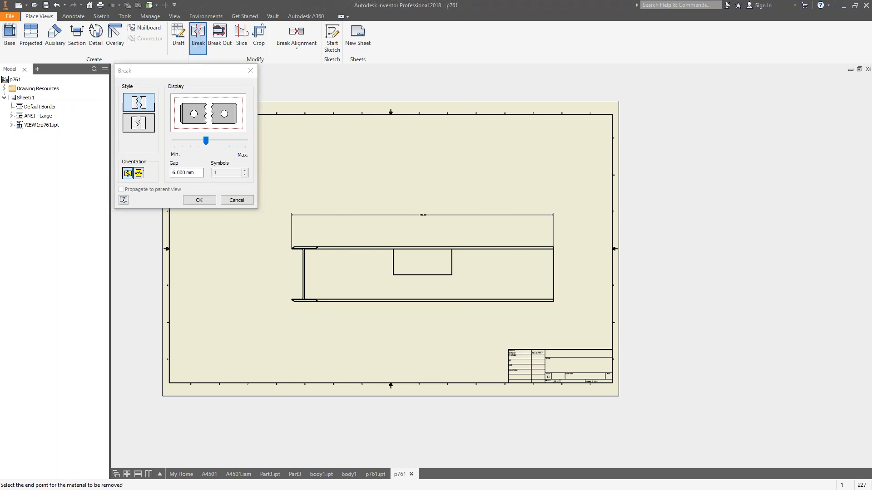
{"action": "left_click", "coordinate": [541, 273]}
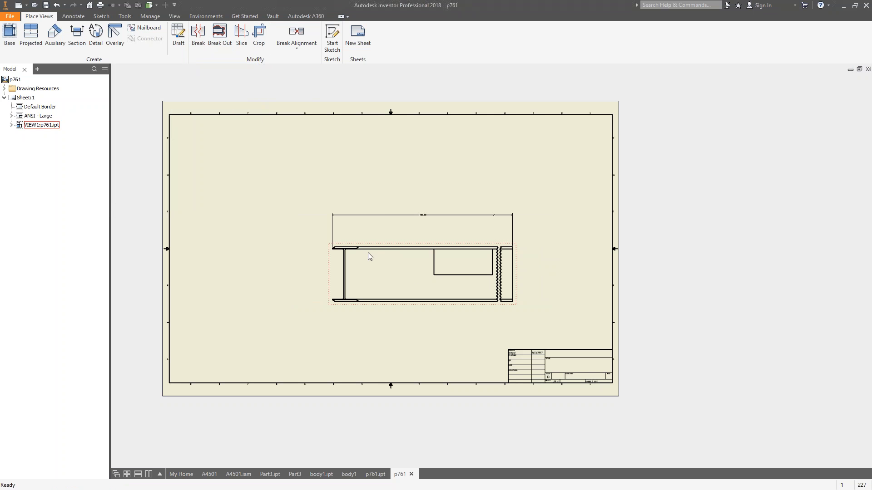
- Add another zigzag-edged break to the dimensioned beam view between its left end and the web cutout
{"action": "left_click", "coordinate": [196, 38]}
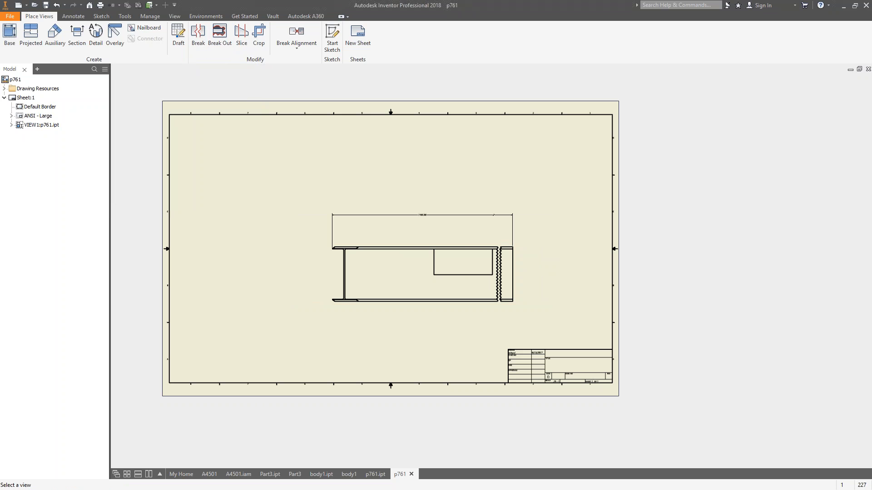
{"action": "left_click", "coordinate": [427, 270]}
{"action": "left_click", "coordinate": [427, 273]}
{"action": "left_click", "coordinate": [371, 280]}
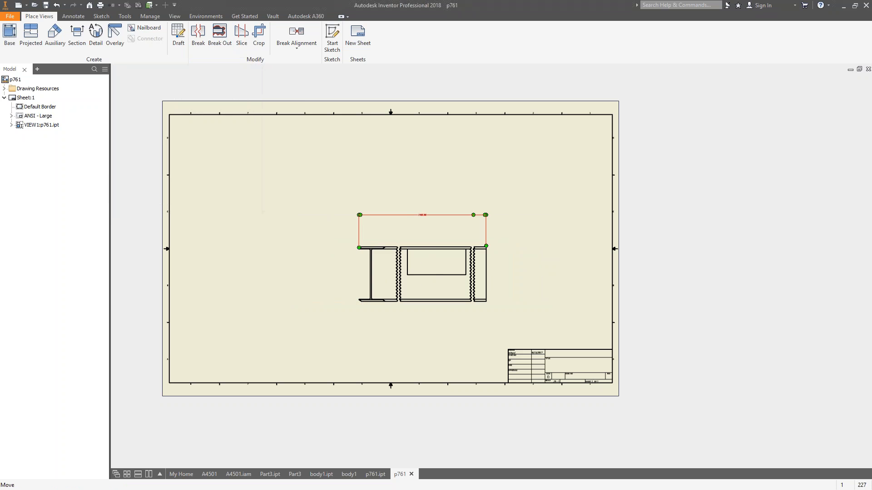
{"action": "scroll", "coordinate": [440, 217], "scroll_direction": "down", "scroll_amount": 3}
{"action": "scroll", "coordinate": [428, 220], "scroll_direction": "up", "scroll_amount": 6}
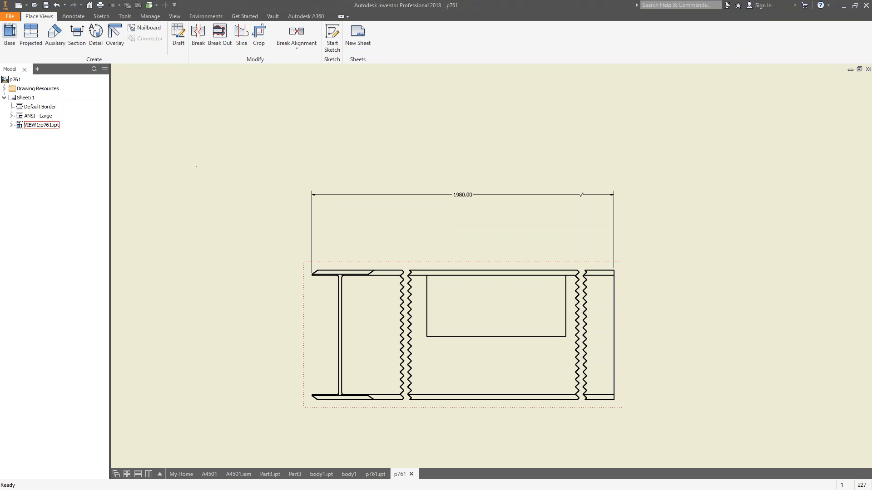
- Delete the break between the beam's left end and the web cutout
{"action": "right_click", "coordinate": [406, 335]}
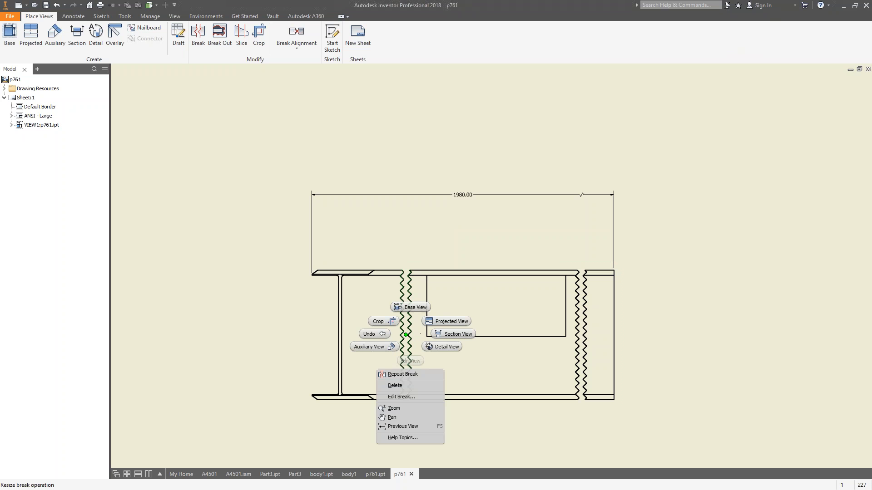
{"action": "left_click", "coordinate": [400, 391]}
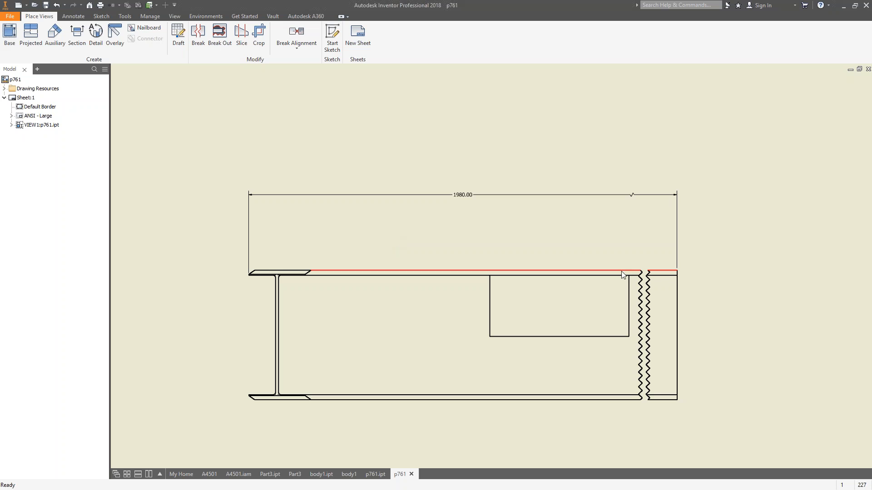
{"action": "left_click", "coordinate": [633, 201]}
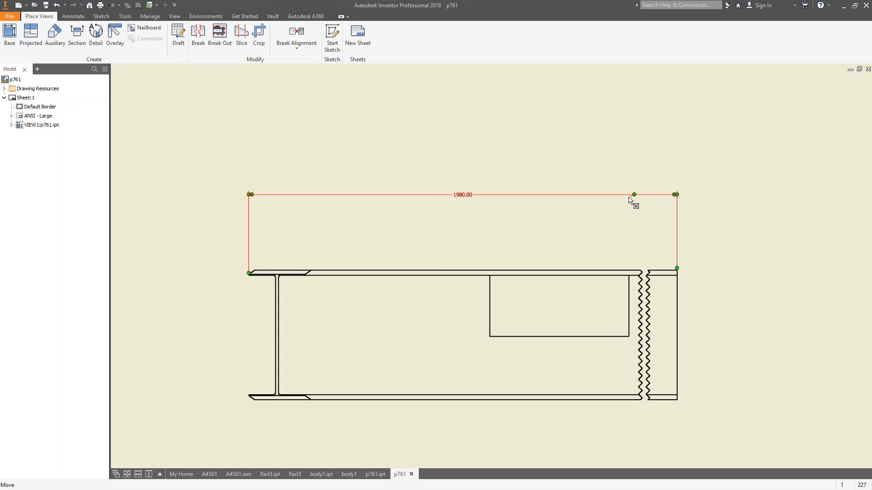
{"action": "key", "text": "Escape"}
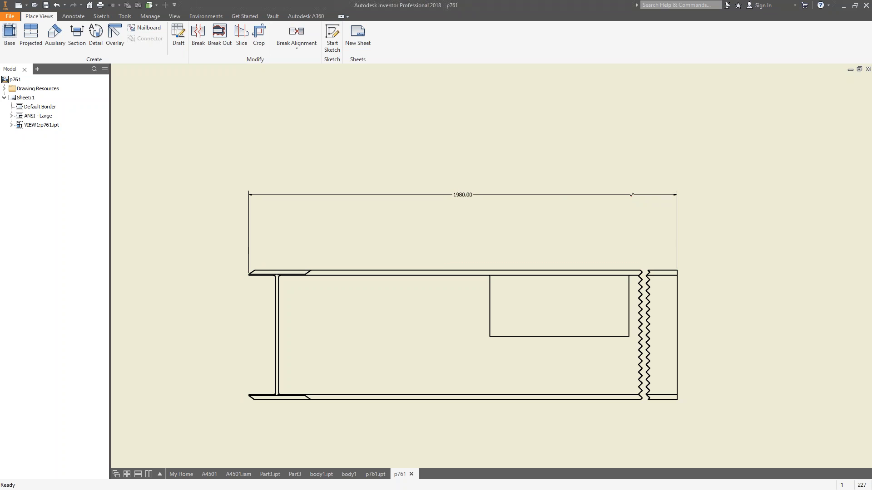
- Open the p982 gearbox part from the A4501.iam assembly in its own window and examine its flange and bolt holes
{"action": "left_click", "coordinate": [214, 475]}
{"action": "left_click", "coordinate": [245, 474]}
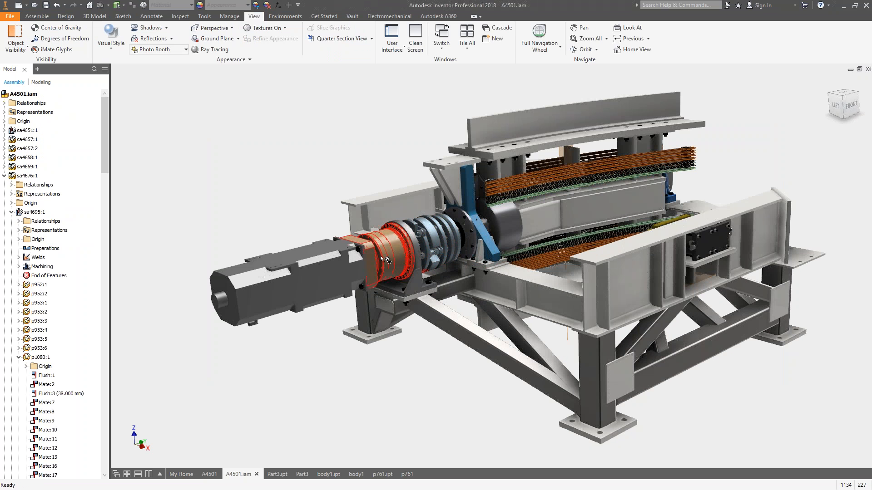
{"action": "left_click", "coordinate": [396, 257]}
{"action": "right_click", "coordinate": [397, 253]}
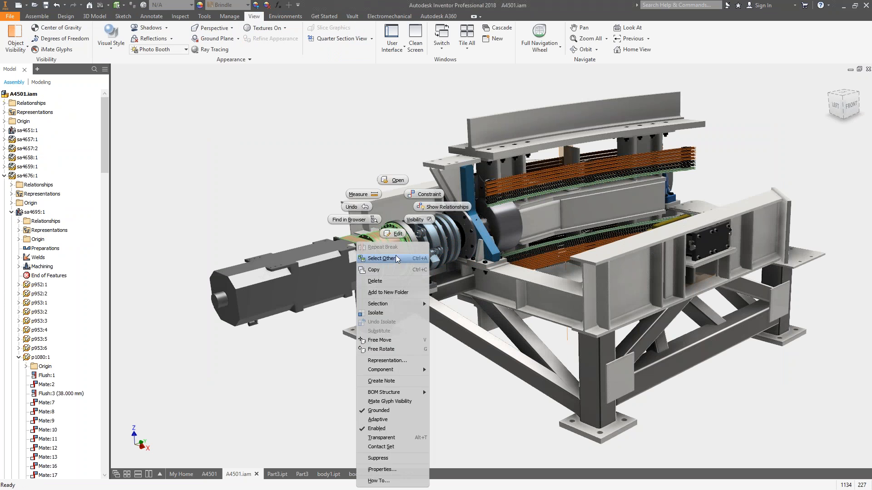
{"action": "left_click", "coordinate": [397, 180]}
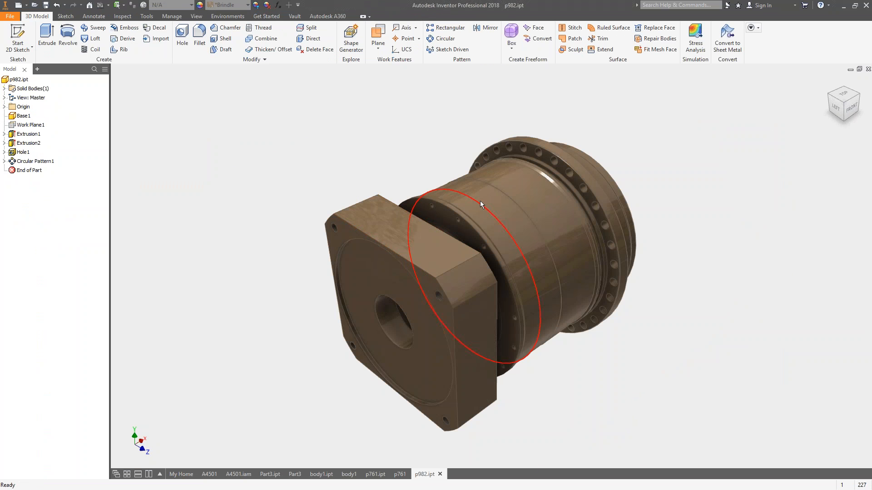
{"action": "middle_click_drag", "start_coordinate": [545, 191], "coordinate": [182, 173], "text": "shift"}
{"action": "middle_click_drag", "start_coordinate": [437, 200], "coordinate": [40, 119], "text": "shift"}
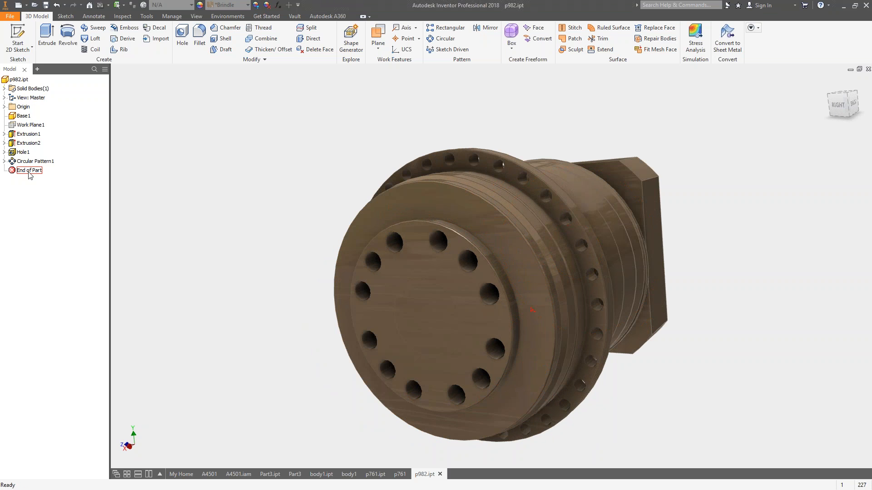
{"action": "mouse_move", "coordinate": [28, 174]}
{"action": "left_mouse_down"}
{"action": "mouse_move", "coordinate": [30, 146]}
{"action": "mouse_move", "coordinate": [32, 175]}
{"action": "left_mouse_up"}
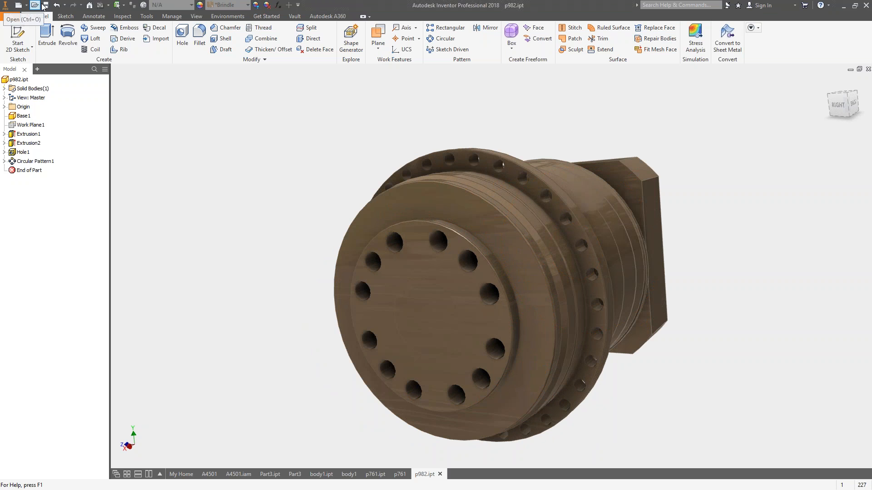
- Open 111.iam from the recent documents, skipping the unresolved body1.ipt reference
{"action": "left_click", "coordinate": [88, 6]}
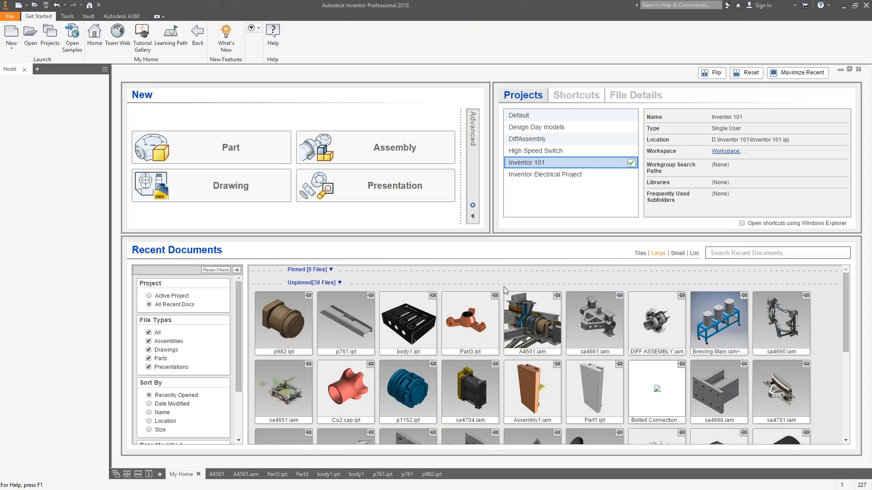
{"action": "mouse_move", "coordinate": [509, 303]}
{"action": "scroll", "coordinate": [684, 372], "scroll_direction": "down", "scroll_amount": 5}
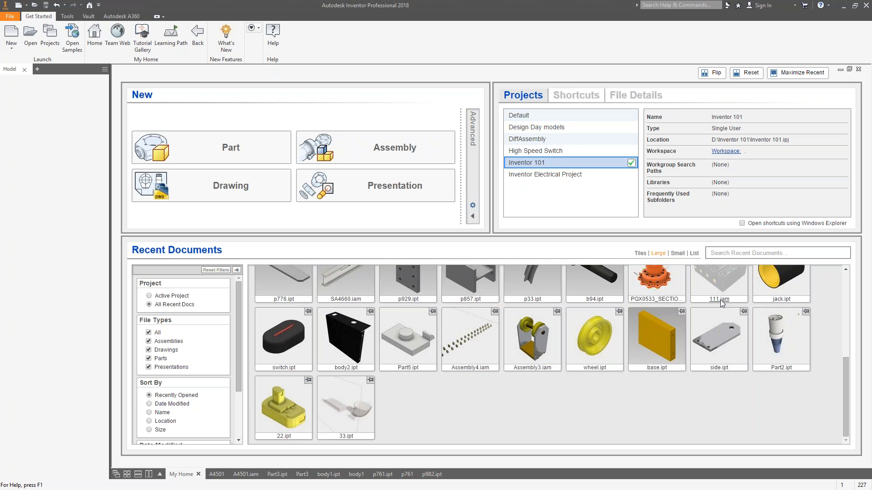
{"action": "scroll", "coordinate": [722, 373], "scroll_direction": "up", "scroll_amount": 5}
{"action": "scroll", "coordinate": [726, 379], "scroll_direction": "down", "scroll_amount": 5}
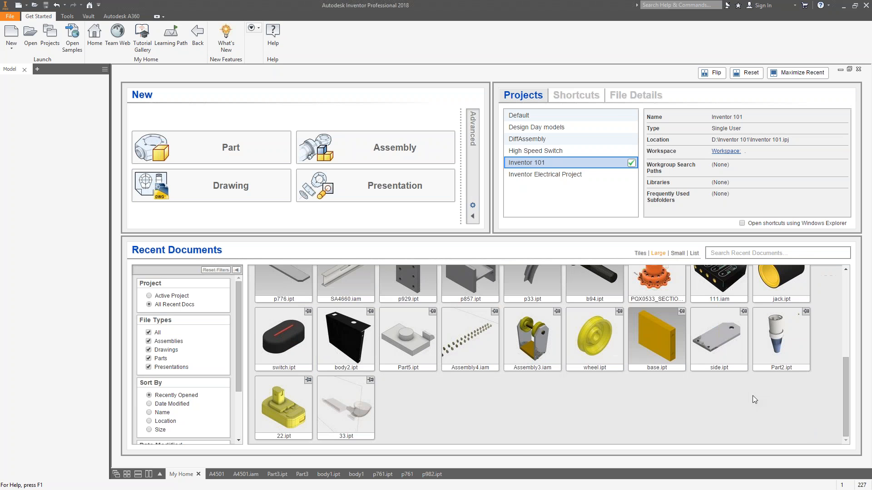
{"action": "scroll", "coordinate": [709, 285], "scroll_direction": "up", "scroll_amount": 5}
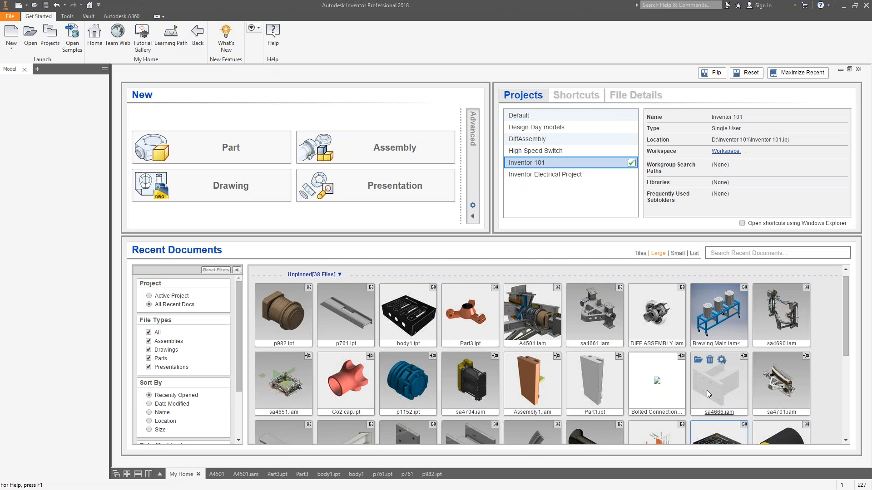
{"action": "left_click", "coordinate": [698, 429]}
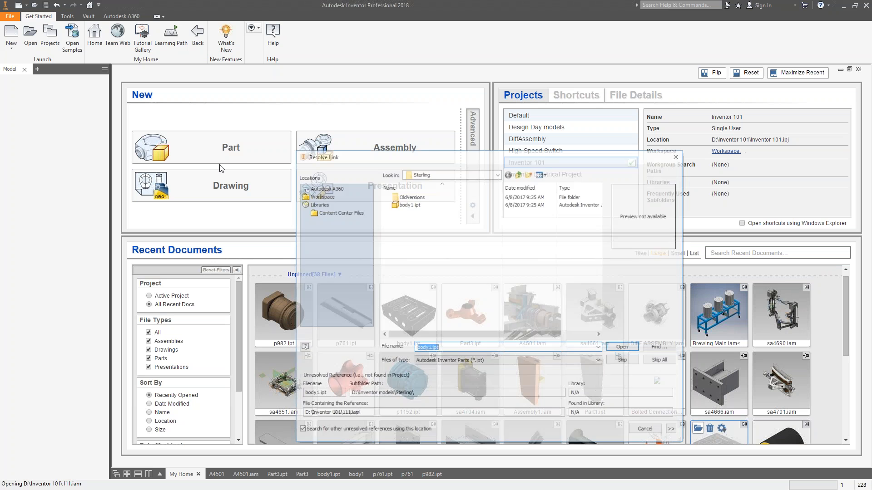
{"action": "left_click", "coordinate": [629, 365]}
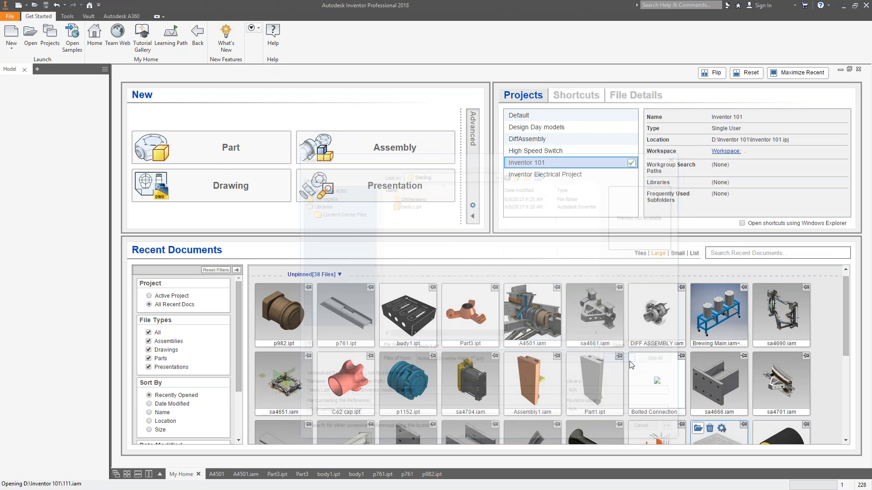
{"action": "left_click", "coordinate": [503, 275]}
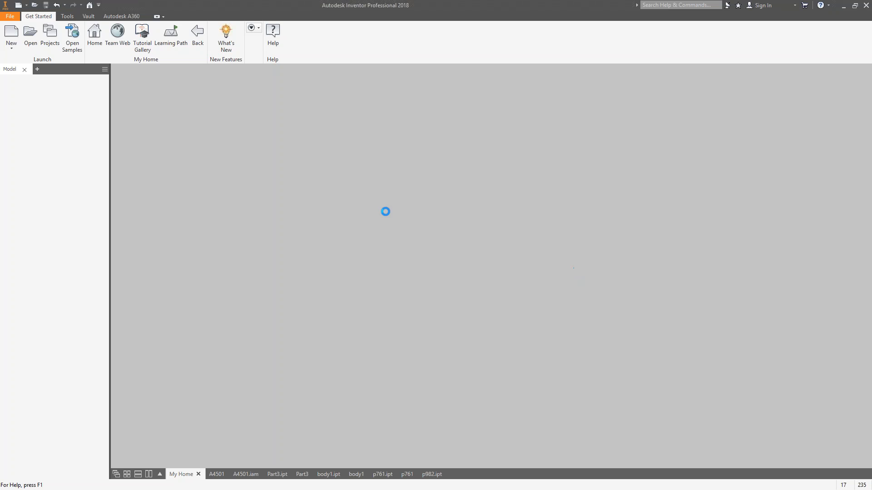
{"action": "left_click", "coordinate": [386, 272]}
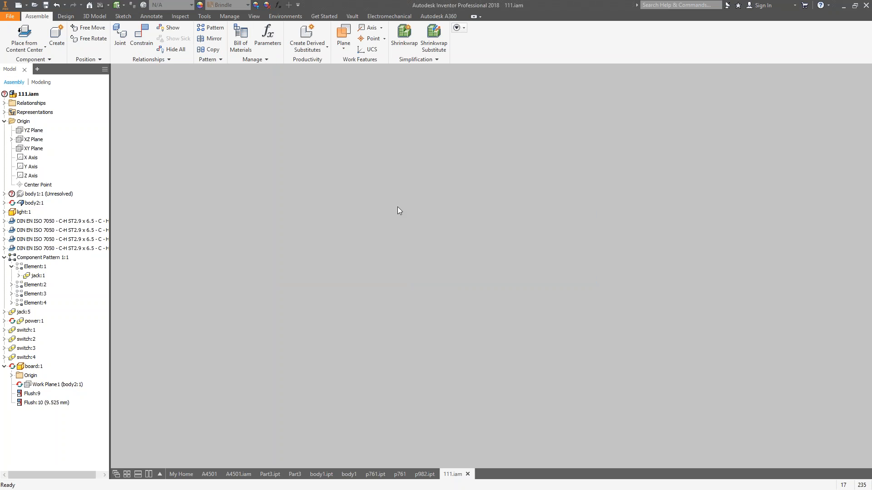
- Inspect the 111.iam assembly and close it without saving changes
{"action": "scroll", "coordinate": [470, 220], "scroll_direction": "up", "scroll_amount": 5}
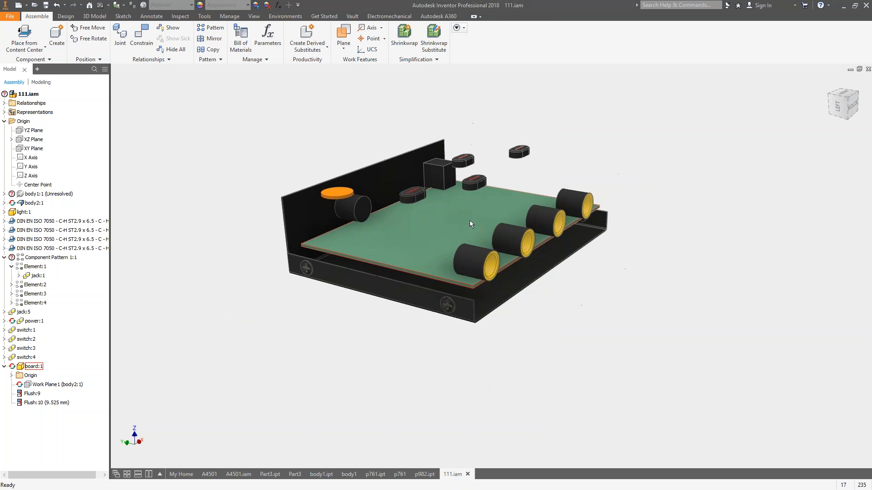
{"action": "scroll", "coordinate": [469, 220], "scroll_direction": "down", "scroll_amount": 3}
{"action": "middle_click_drag", "start_coordinate": [658, 205], "coordinate": [667, 150], "text": "shift"}
{"action": "left_click", "coordinate": [868, 69]}
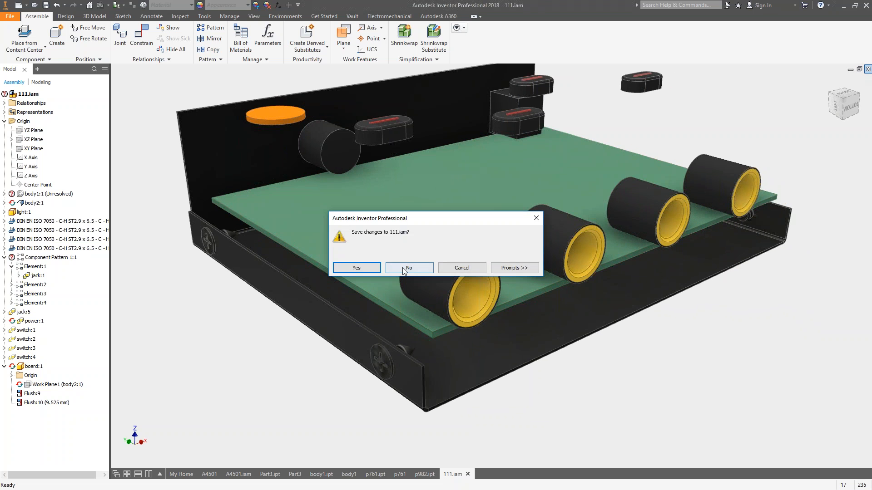
{"action": "left_click", "coordinate": [404, 267]}
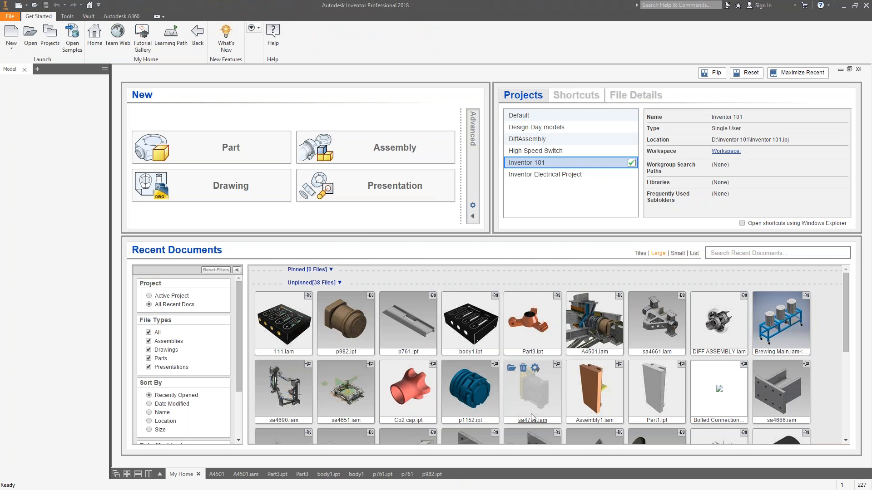
- Open Brewing Main.iam from the recent documents and open its front kettle sub-assembly in a separate window
{"action": "mouse_move", "coordinate": [803, 328]}
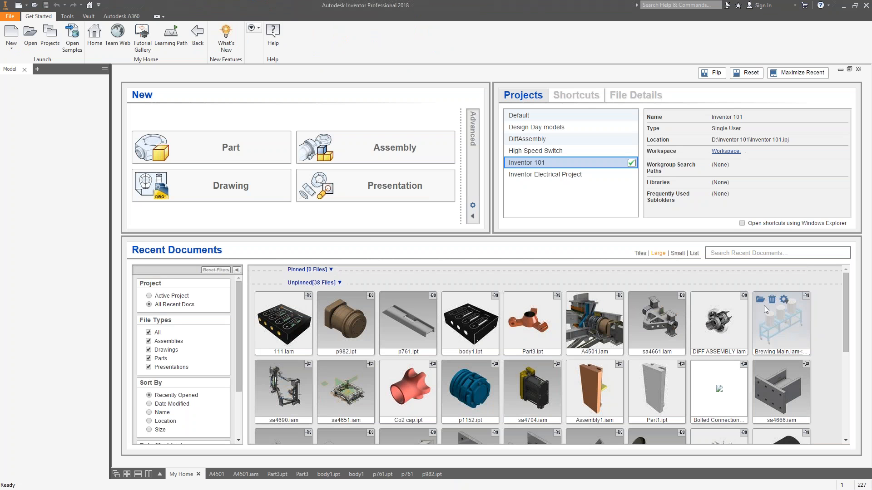
{"action": "left_click", "coordinate": [803, 328]}
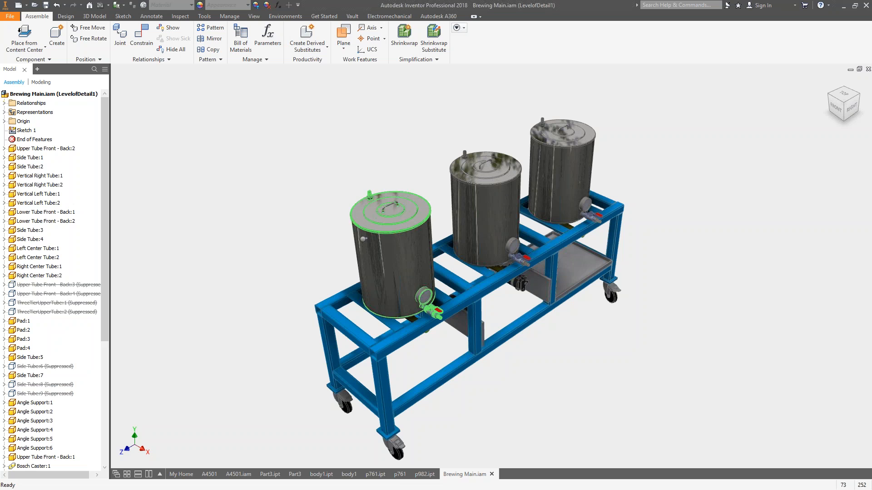
{"action": "right_click", "coordinate": [369, 200]}
{"action": "left_click", "coordinate": [368, 174]}
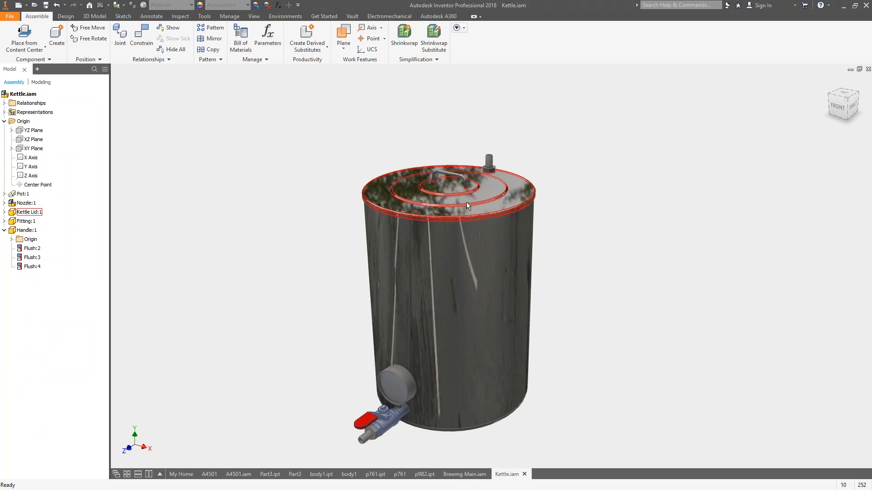
- Create a new drawing from the metric ANSI (mm).idw template
{"action": "left_click", "coordinate": [34, 5]}
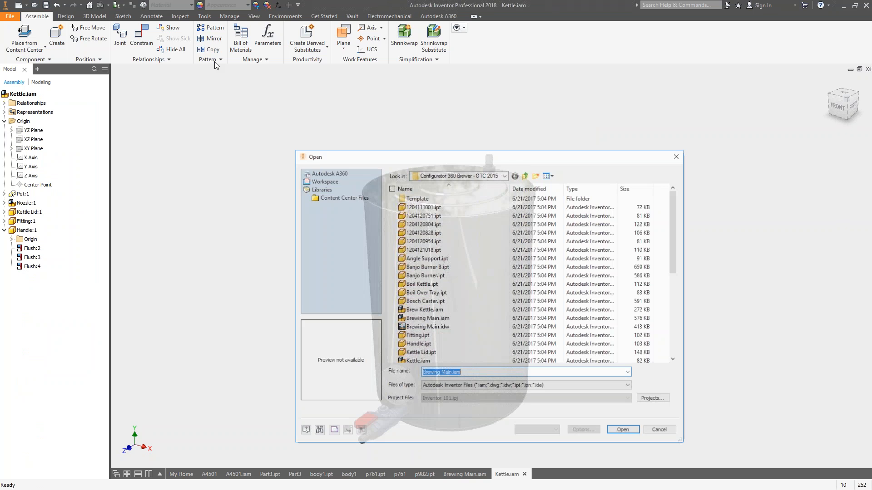
{"action": "left_click", "coordinate": [662, 432]}
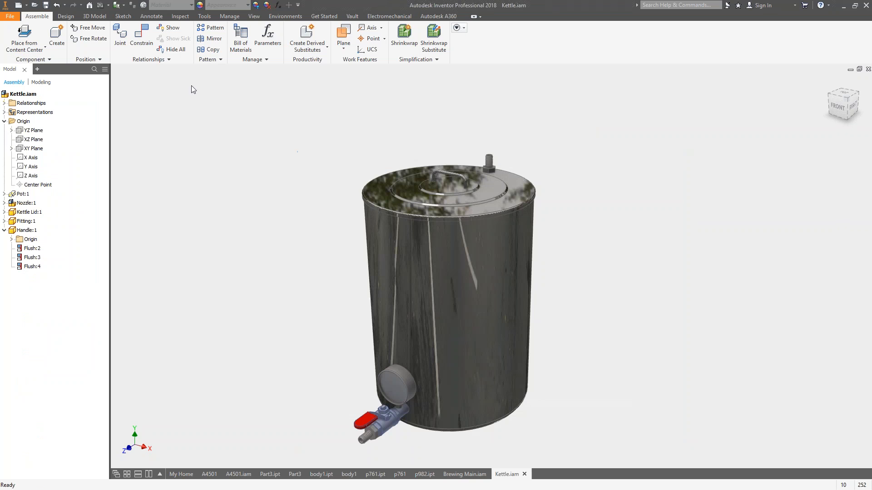
{"action": "left_click", "coordinate": [19, 5]}
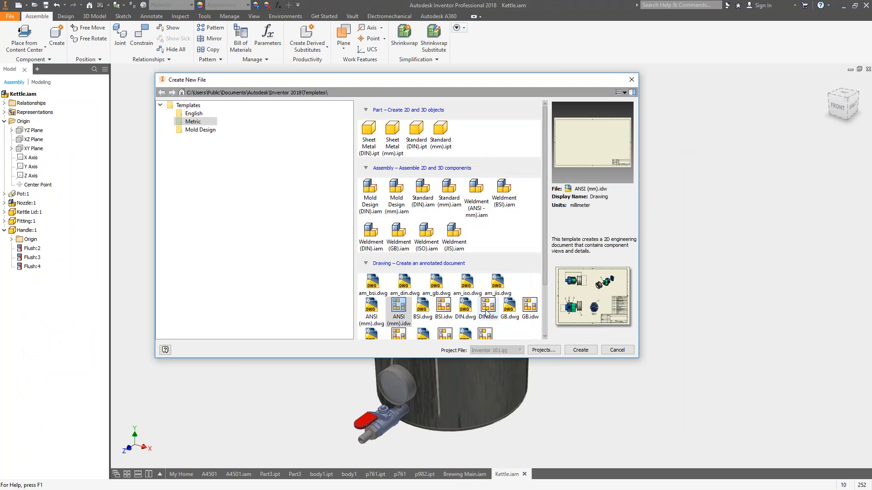
{"action": "left_click", "coordinate": [570, 354]}
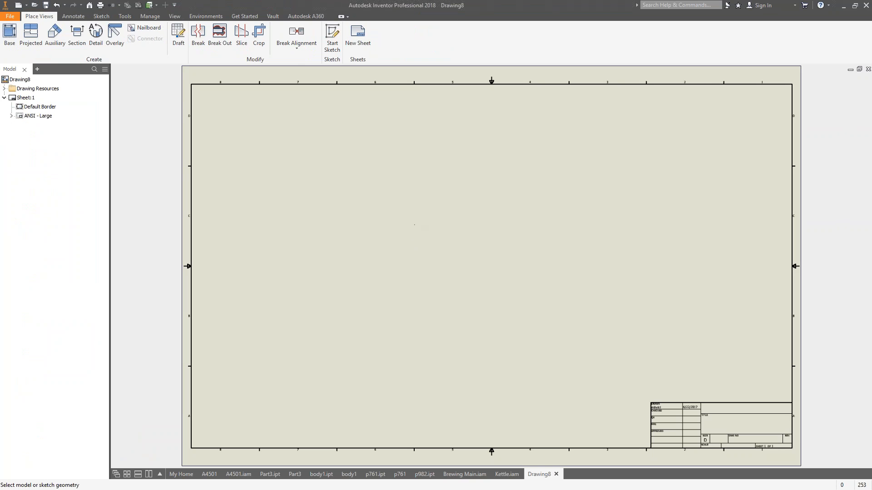
- Place a front base view of Kettle.iam at scale 1/2 with projected side and top views
{"action": "right_click", "coordinate": [339, 243]}
{"action": "left_click", "coordinate": [347, 241]}
{"action": "right_click", "coordinate": [348, 241]}
{"action": "left_click", "coordinate": [349, 216]}
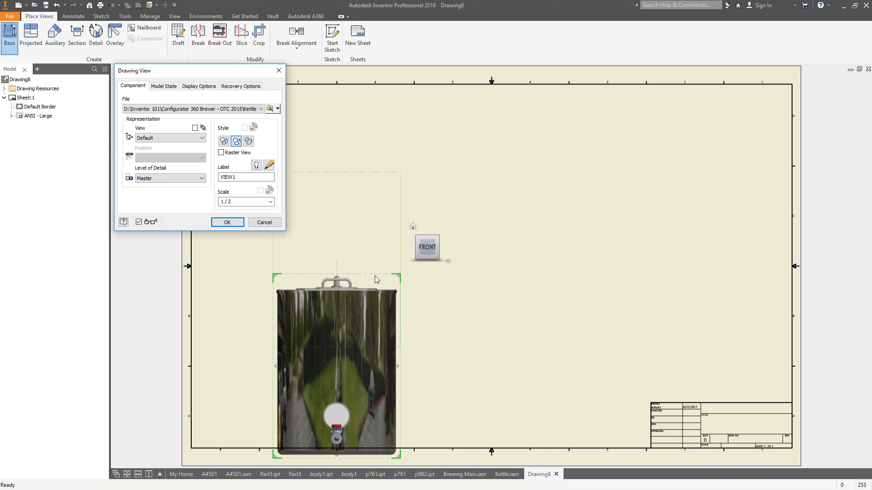
{"action": "left_click", "coordinate": [541, 366]}
{"action": "left_click", "coordinate": [337, 172]}
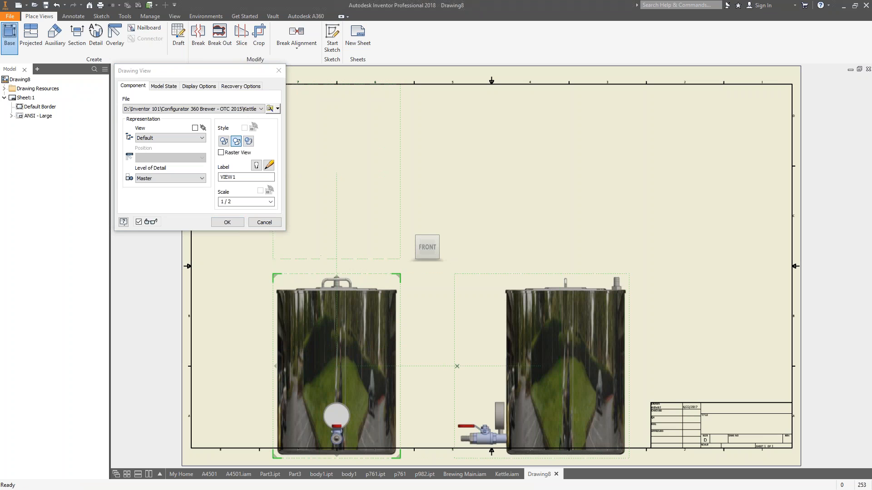
{"action": "left_click", "coordinate": [237, 221]}
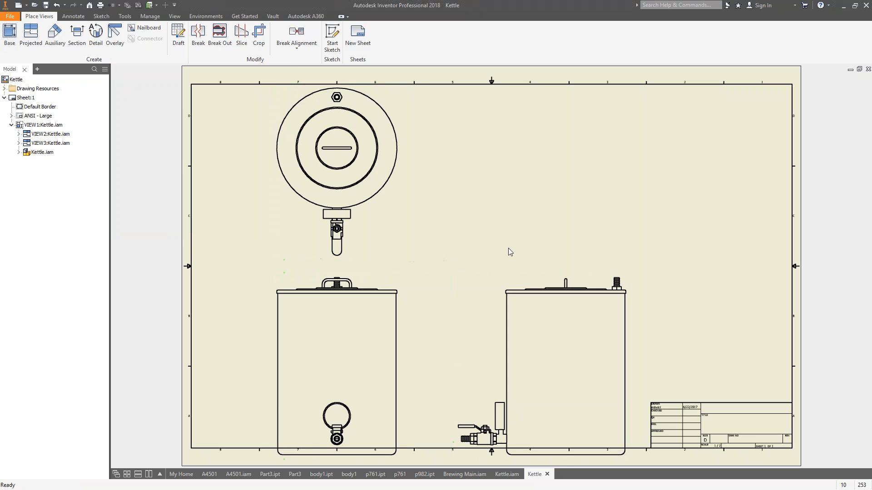
- Set the scale of the kettle's front base view to .375
{"action": "right_click", "coordinate": [383, 316]}
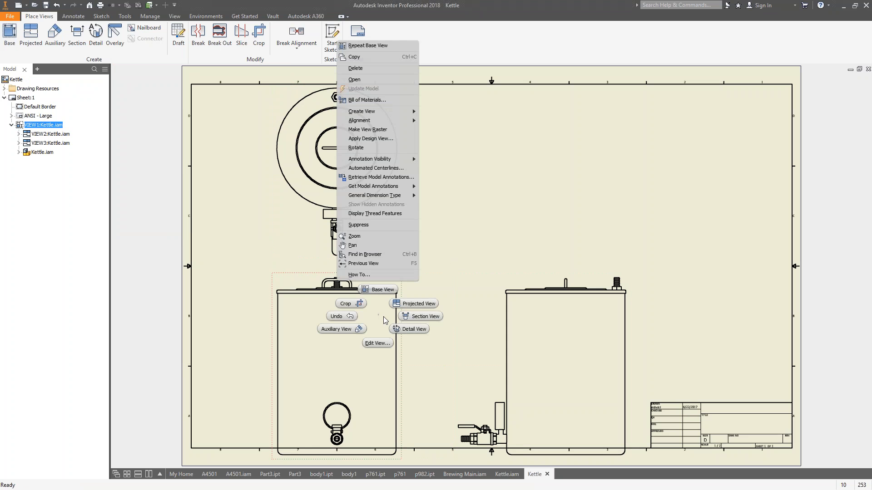
{"action": "left_click", "coordinate": [375, 345]}
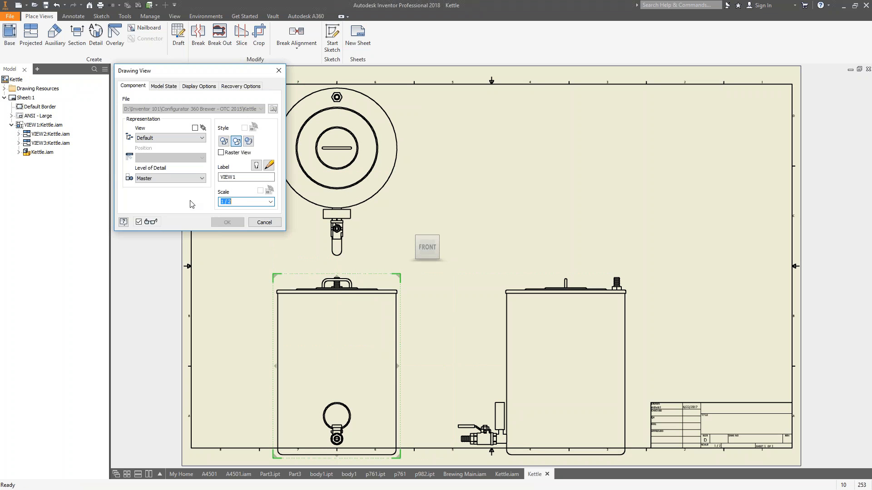
{"action": "type", "text": ".375"}
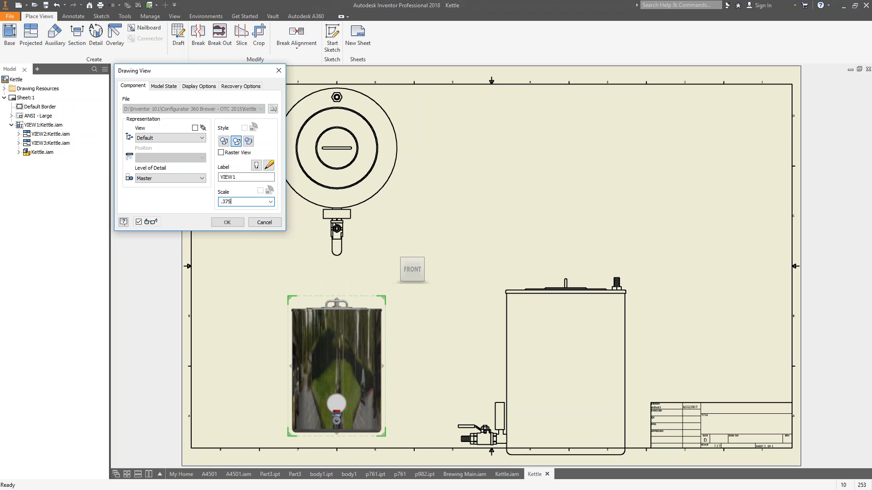
{"action": "key", "text": "Return"}
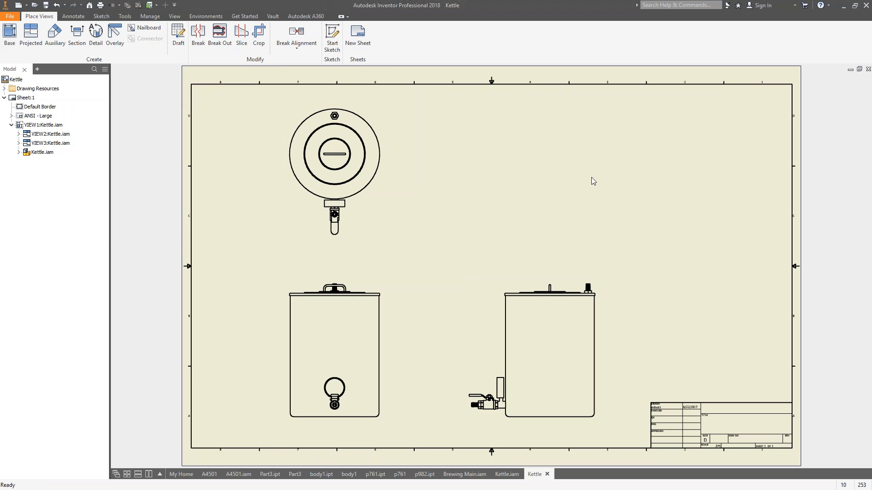
- Try to create a break out on the kettle's side view without a closed sketch profile
{"action": "left_click", "coordinate": [220, 37]}
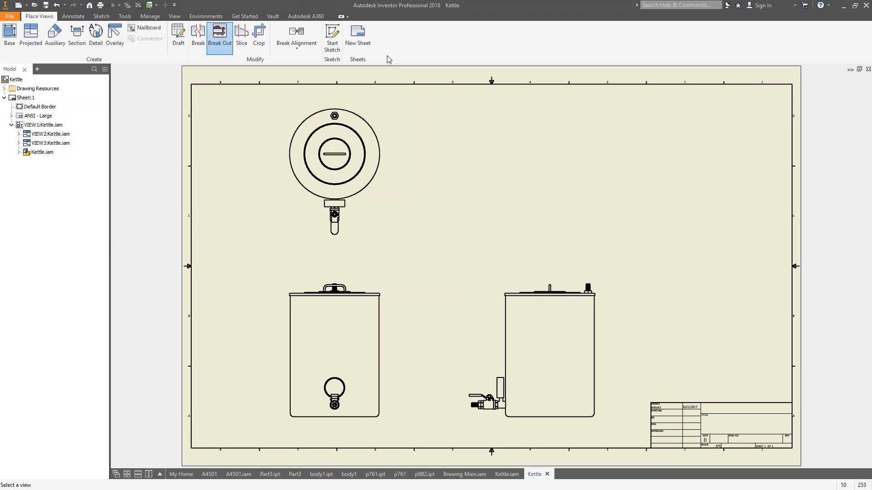
{"action": "left_click", "coordinate": [526, 349]}
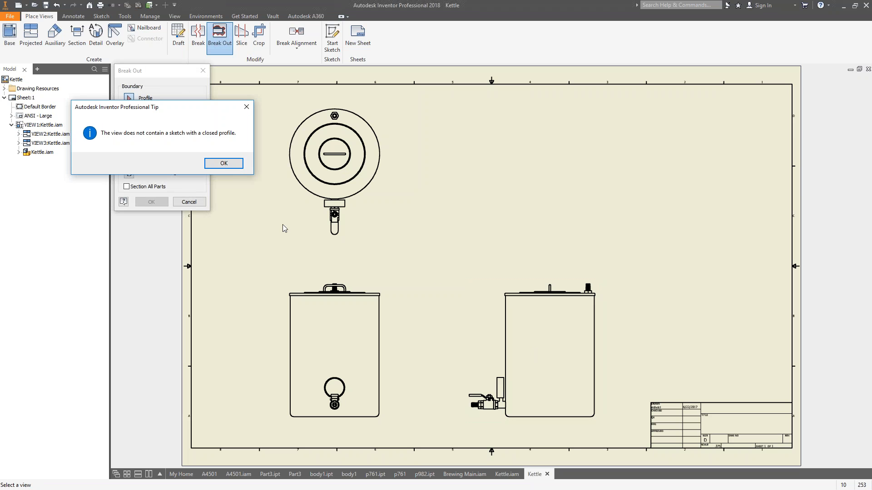
{"action": "left_click", "coordinate": [239, 164]}
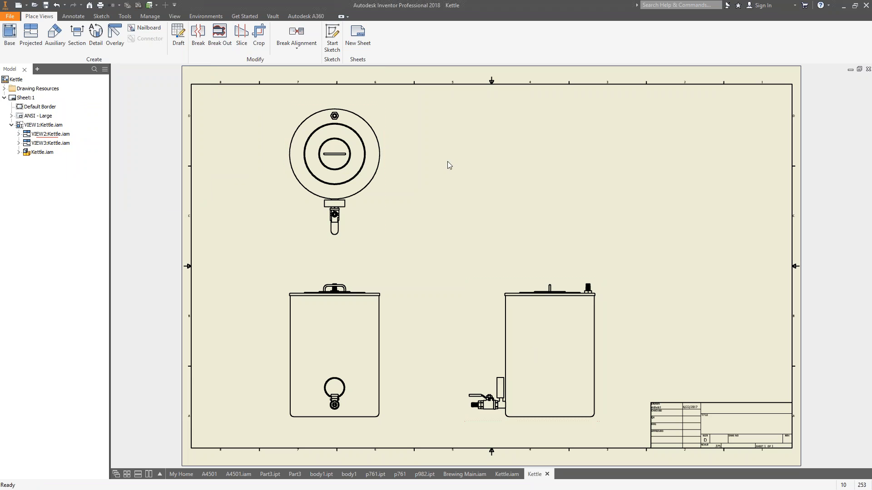
{"action": "left_click", "coordinate": [219, 38]}
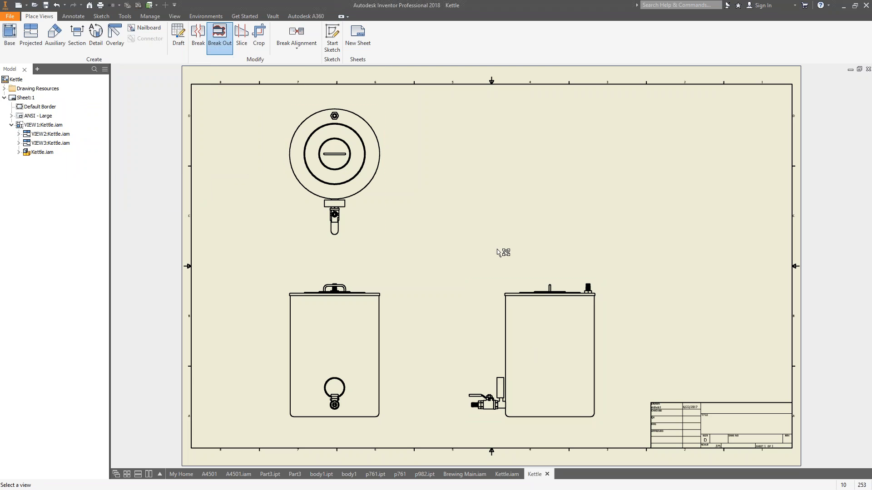
{"action": "left_click", "coordinate": [50, 134]}
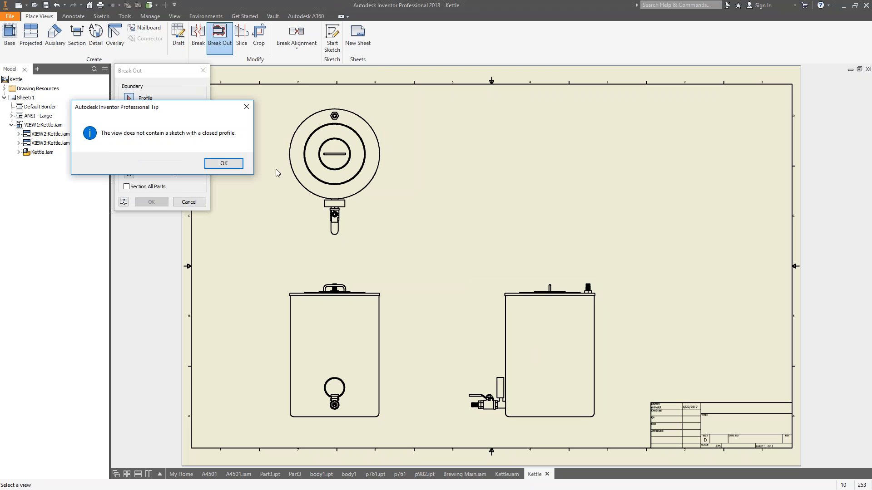
{"action": "left_click", "coordinate": [233, 165]}
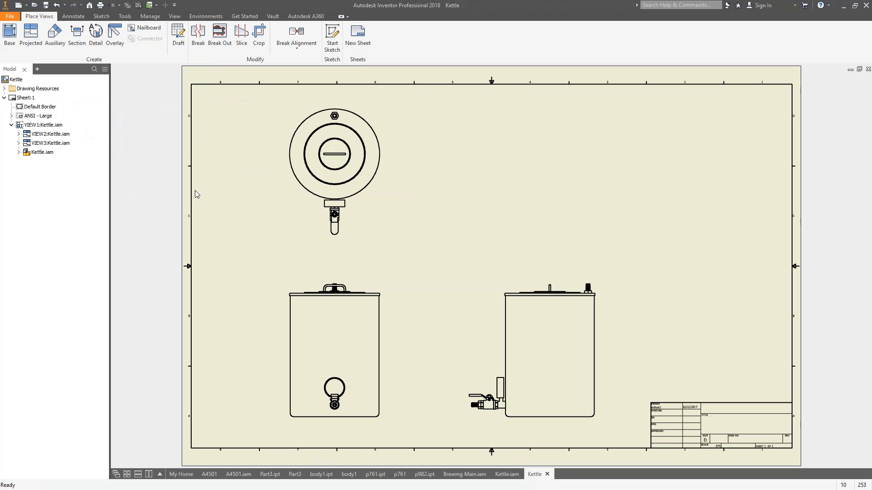
- Sketch a circle on the side view around the gauge, valve and adjoining pot wall, and finish the sketch
{"action": "left_click", "coordinate": [331, 34]}
{"action": "left_click", "coordinate": [534, 350]}
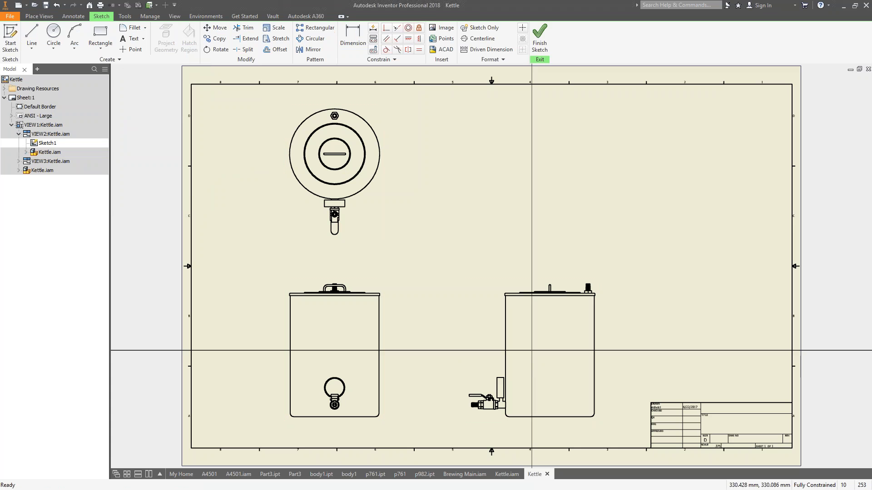
{"action": "left_click", "coordinate": [54, 32]}
{"action": "left_click", "coordinate": [507, 412]}
{"action": "left_click", "coordinate": [505, 404]}
{"action": "left_click", "coordinate": [540, 40]}
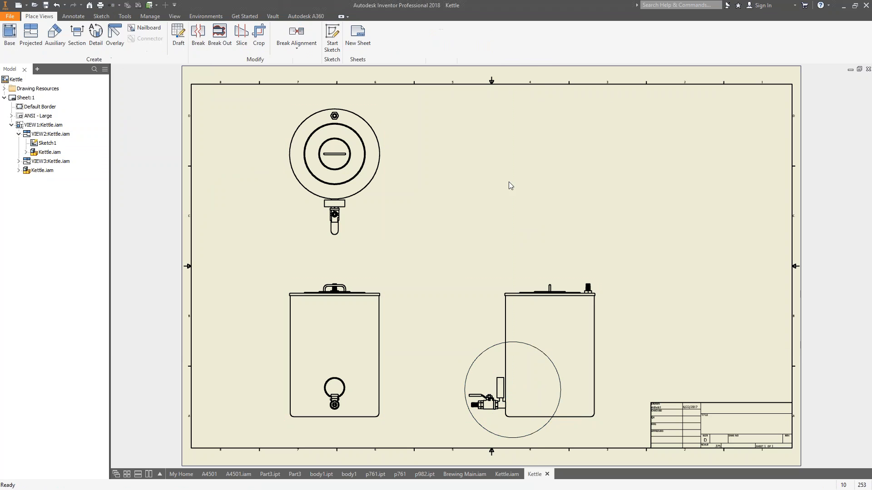
- Break out the side view inside the sketched circle to a depth of 6, measured from the front view's lower pot edge on the side-view side
{"action": "left_click", "coordinate": [528, 348]}
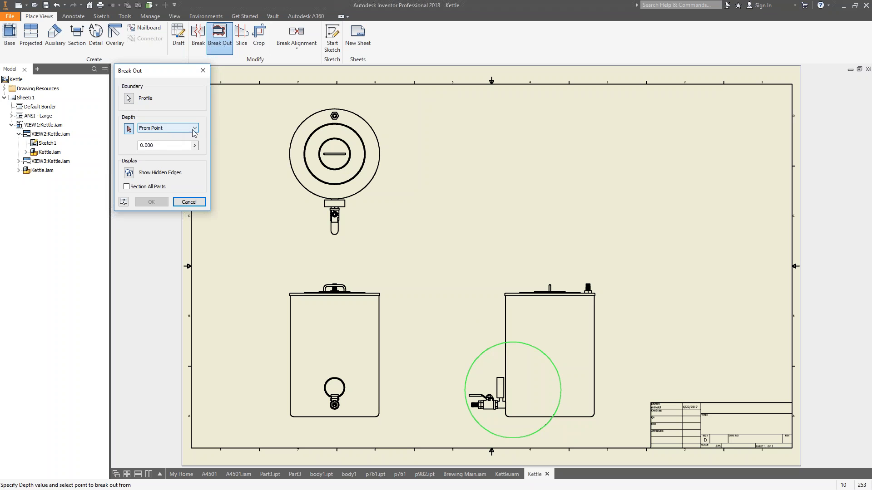
{"action": "left_click_drag", "start_coordinate": [193, 145], "coordinate": [131, 146]}
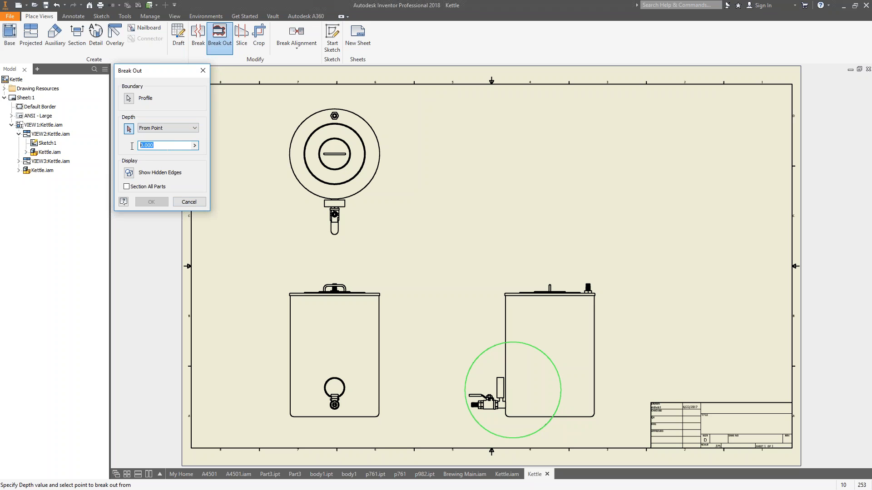
{"action": "type", "text": "6"}
{"action": "left_click", "coordinate": [157, 130]}
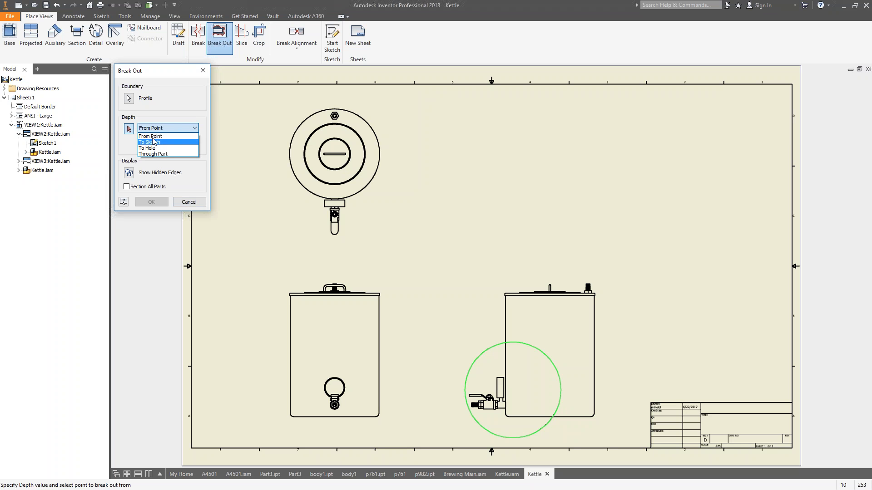
{"action": "left_click", "coordinate": [169, 136]}
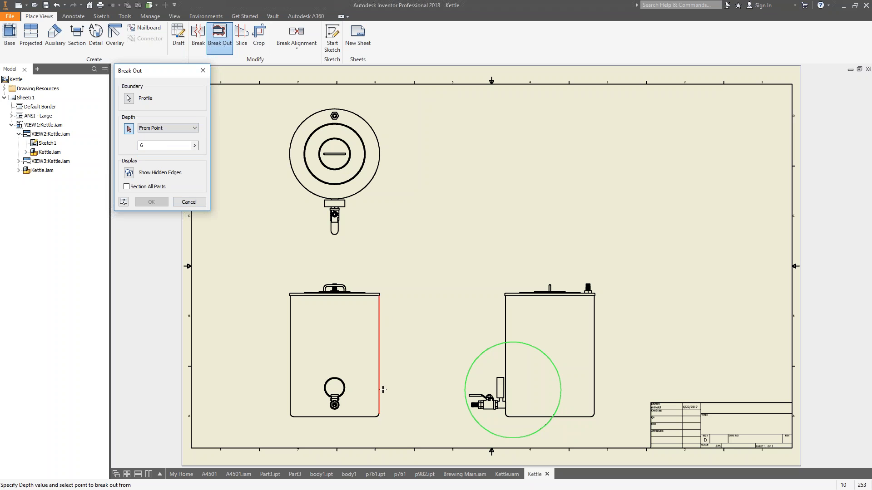
{"action": "left_click", "coordinate": [379, 413]}
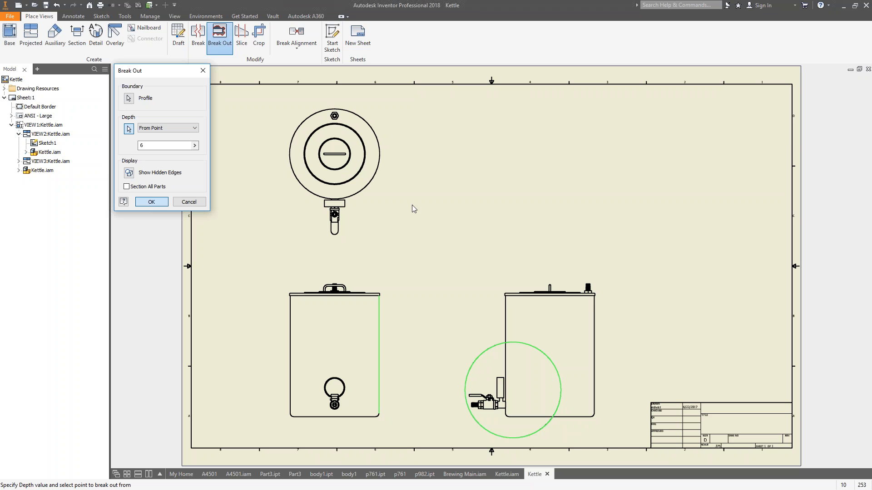
{"action": "left_click", "coordinate": [151, 201]}
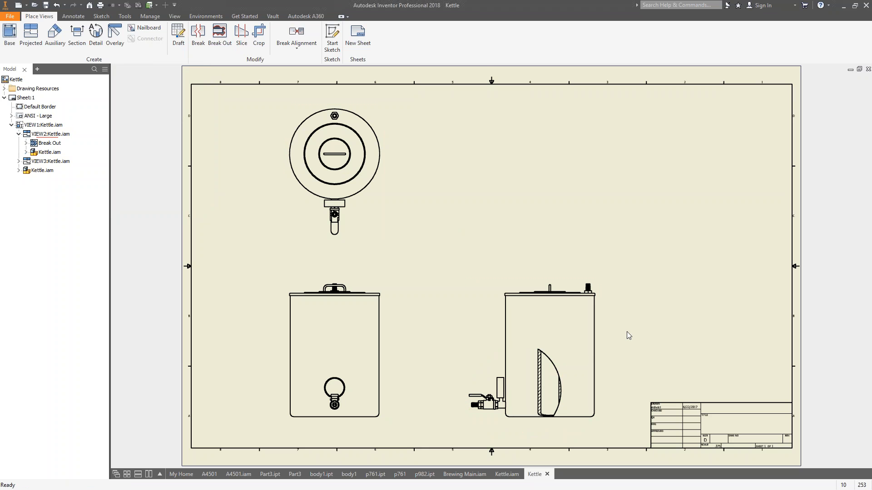
- Project an isometric view from the broken-out side view, place it beside the top view, and inspect its cutaway
{"action": "scroll", "coordinate": [588, 291], "scroll_direction": "up", "scroll_amount": 1}
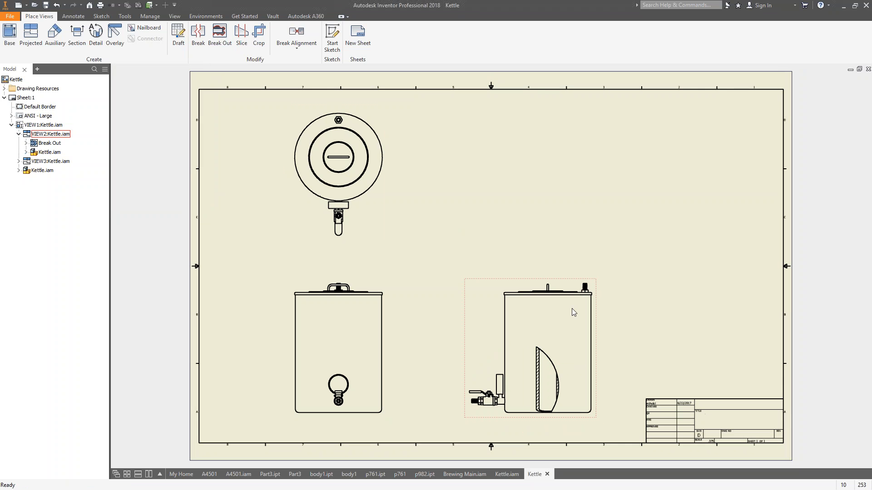
{"action": "right_click", "coordinate": [511, 289]}
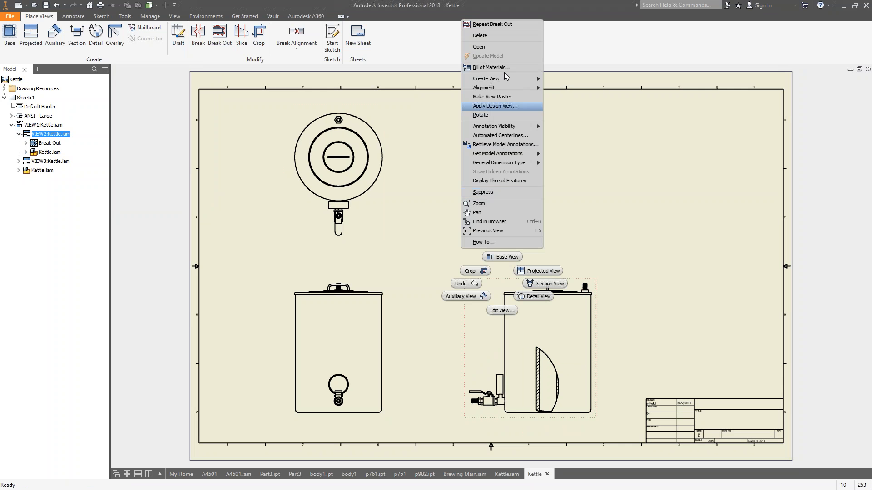
{"action": "left_click", "coordinate": [552, 270]}
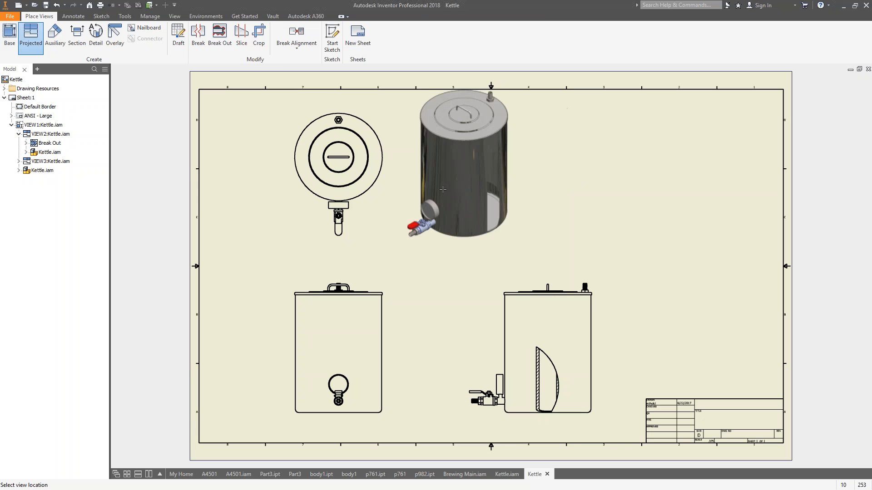
{"action": "left_click", "coordinate": [443, 189]}
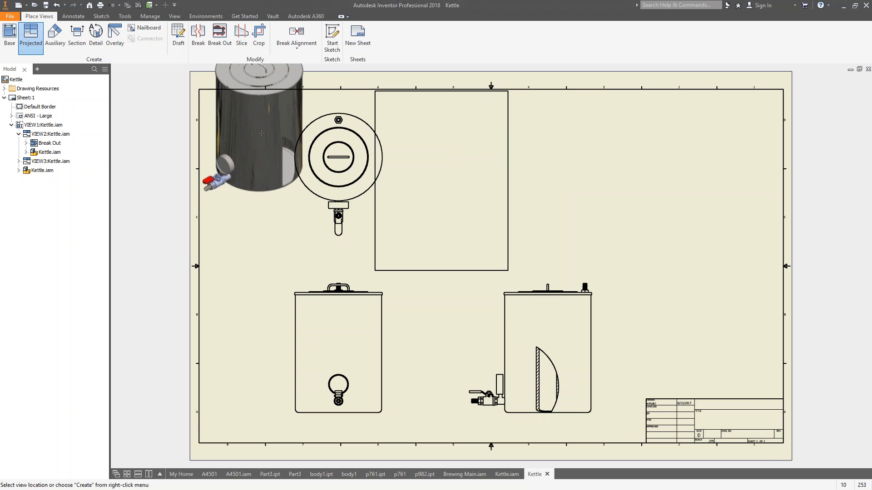
{"action": "right_click", "coordinate": [261, 133]}
{"action": "left_click", "coordinate": [295, 133]}
{"action": "scroll", "coordinate": [483, 233], "scroll_direction": "down", "scroll_amount": 5}
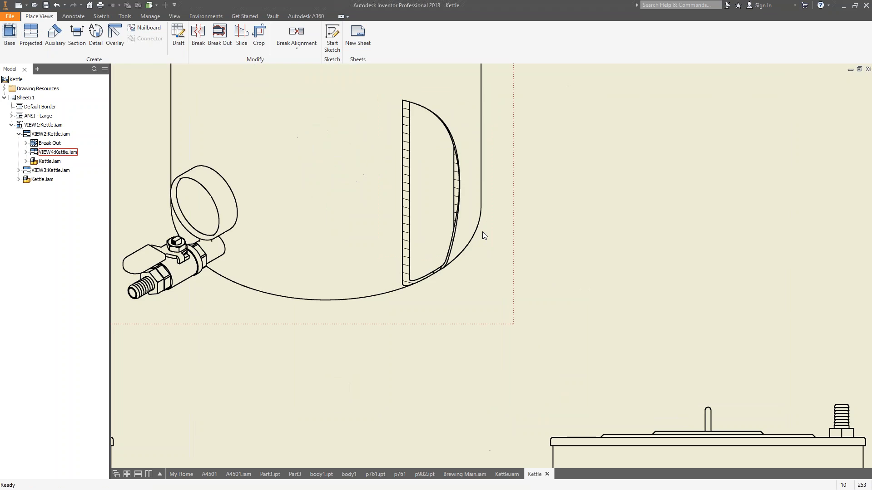
{"action": "scroll", "coordinate": [481, 233], "scroll_direction": "down", "scroll_amount": 2}
{"action": "scroll", "coordinate": [481, 236], "scroll_direction": "up", "scroll_amount": 2}
{"action": "scroll", "coordinate": [472, 220], "scroll_direction": "up", "scroll_amount": 3}
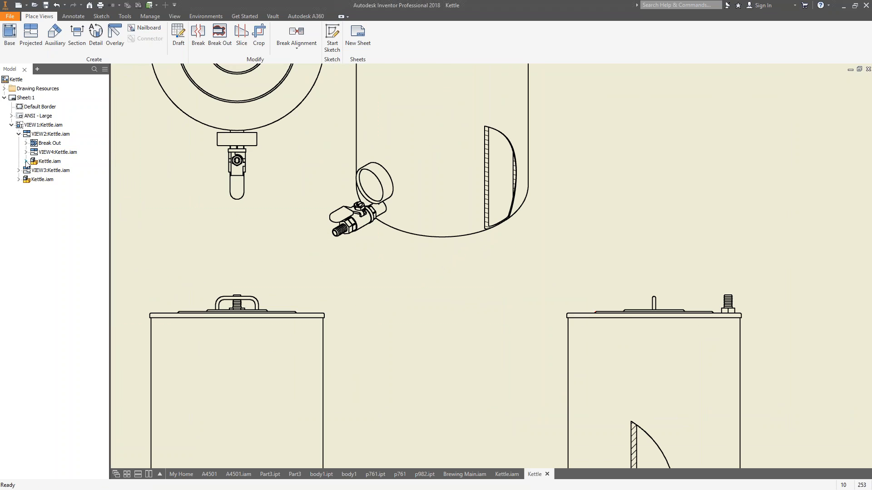
- Edit the side view's break out to increase its depth from the selected point
{"action": "right_click", "coordinate": [42, 144]}
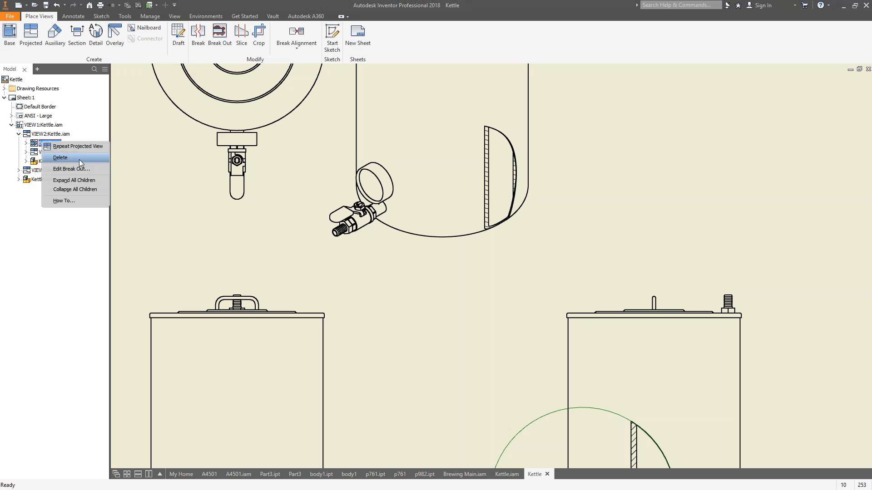
{"action": "left_click", "coordinate": [70, 169]}
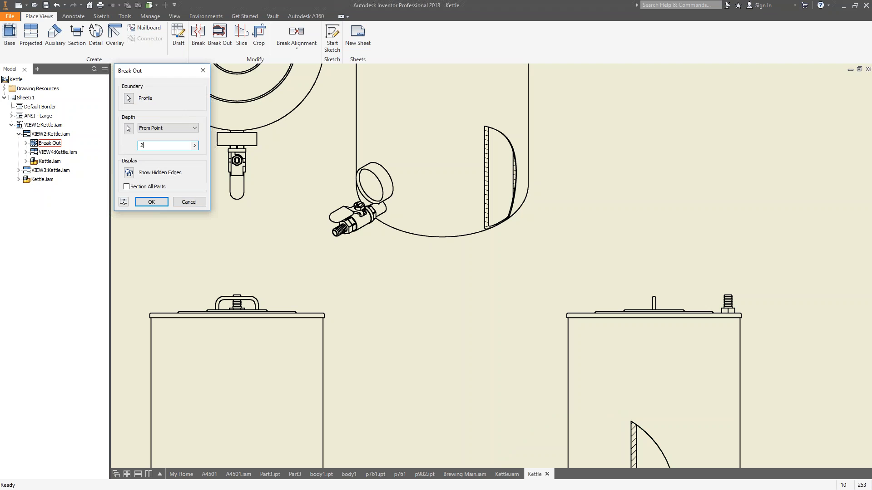
{"action": "left_click", "coordinate": [152, 202]}
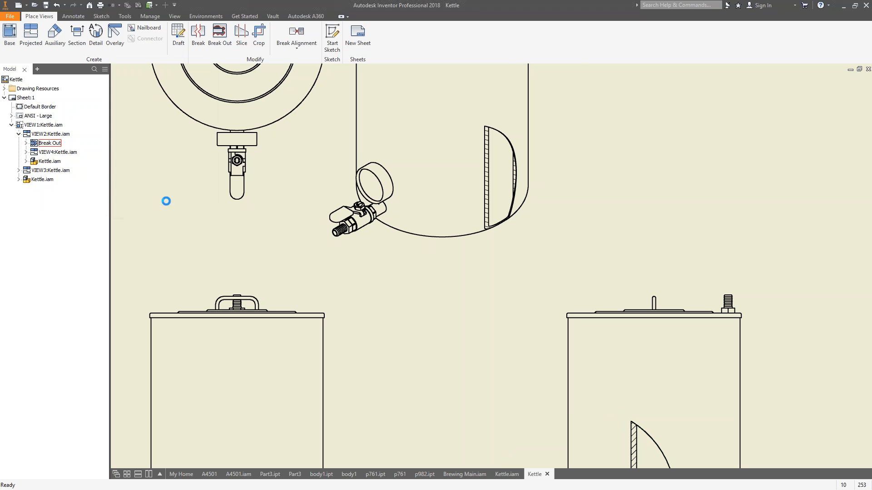
{"action": "scroll", "coordinate": [683, 220], "scroll_direction": "down", "scroll_amount": 5}
{"action": "scroll", "coordinate": [649, 277], "scroll_direction": "up", "scroll_amount": 4}
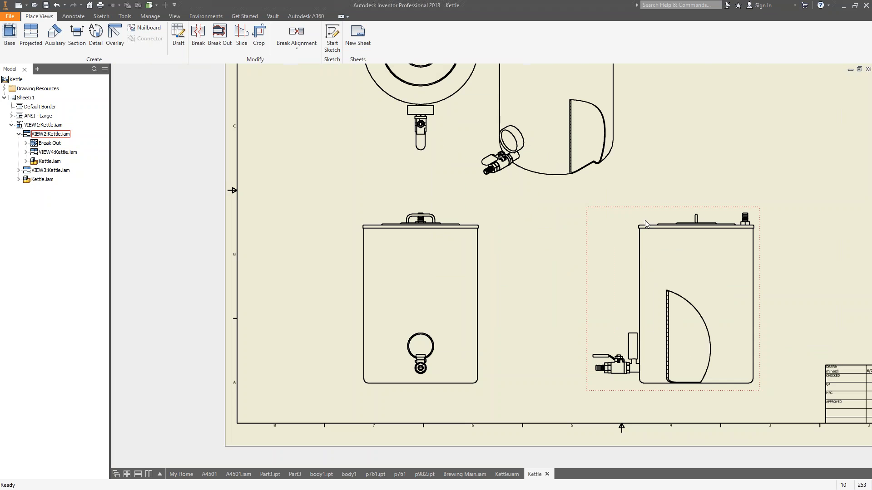
- Edit the side view's break out to set its depth from the selected point to 48
{"action": "middle_click_drag", "start_coordinate": [662, 156], "coordinate": [663, 204]}
{"action": "middle_click_drag", "start_coordinate": [738, 218], "coordinate": [653, 196]}
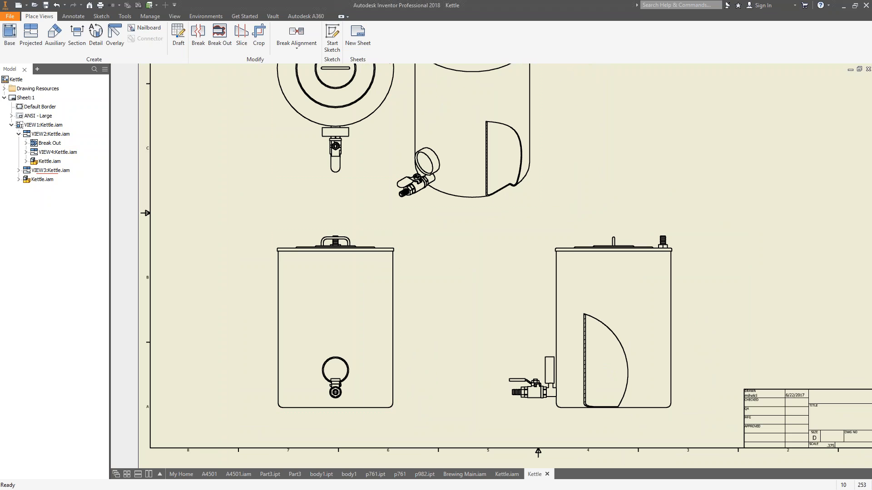
{"action": "right_click", "coordinate": [50, 148]}
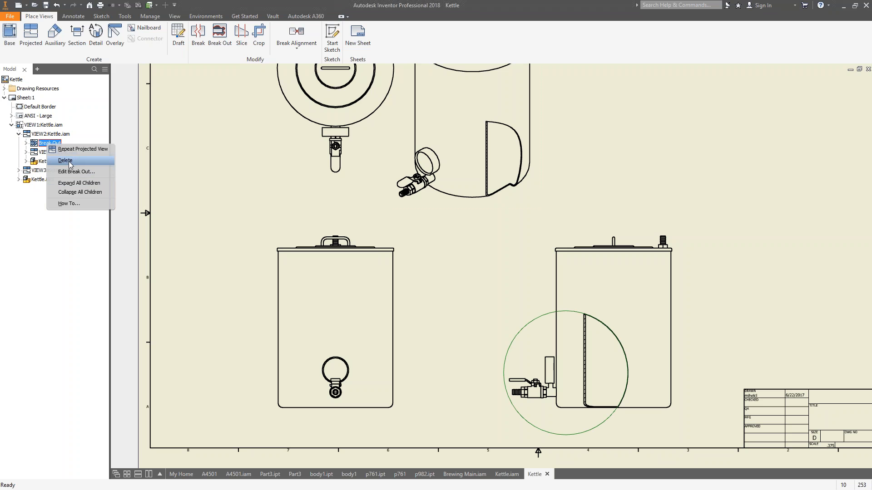
{"action": "left_click", "coordinate": [73, 173]}
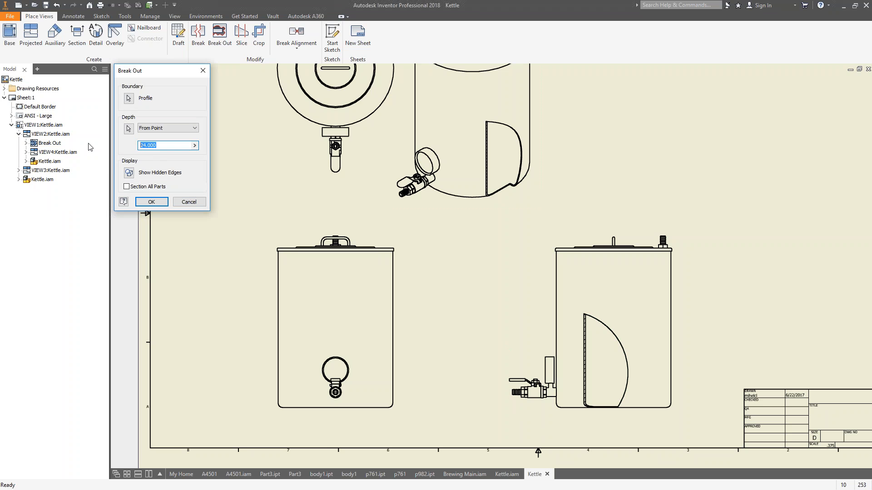
{"action": "type", "text": "48"}
{"action": "left_click", "coordinate": [151, 201]}
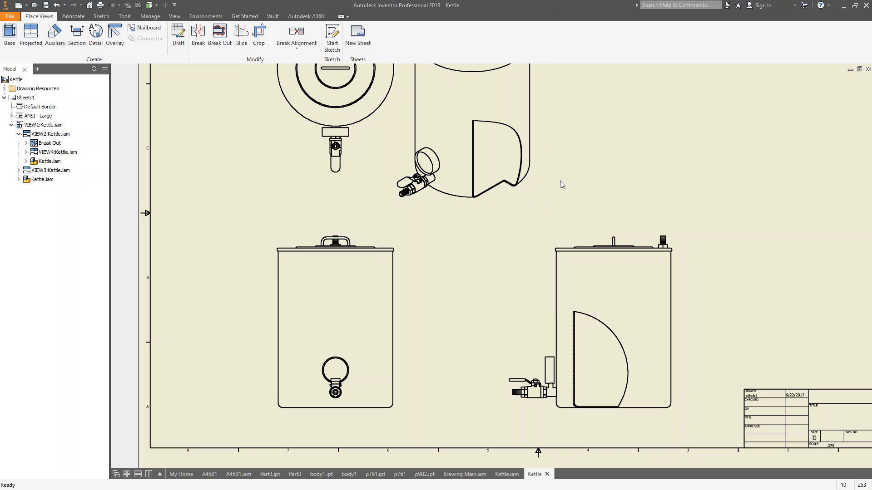
{"action": "right_click", "coordinate": [44, 144]}
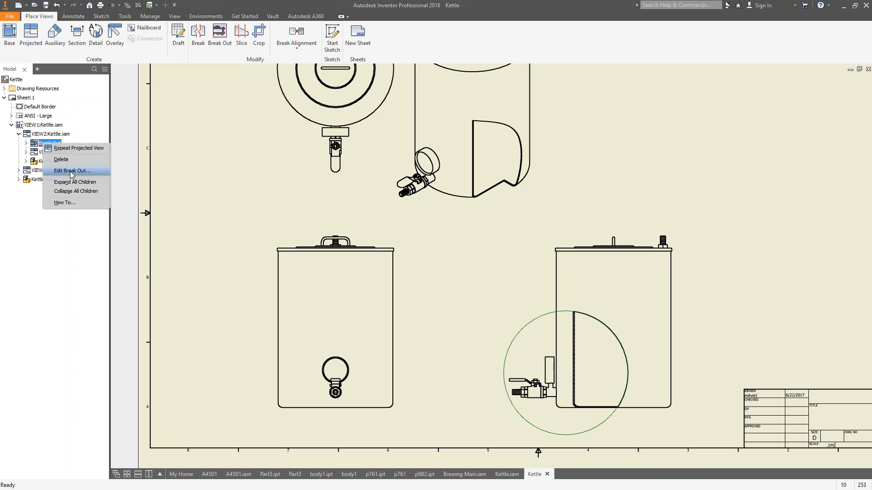
{"action": "left_click", "coordinate": [71, 171]}
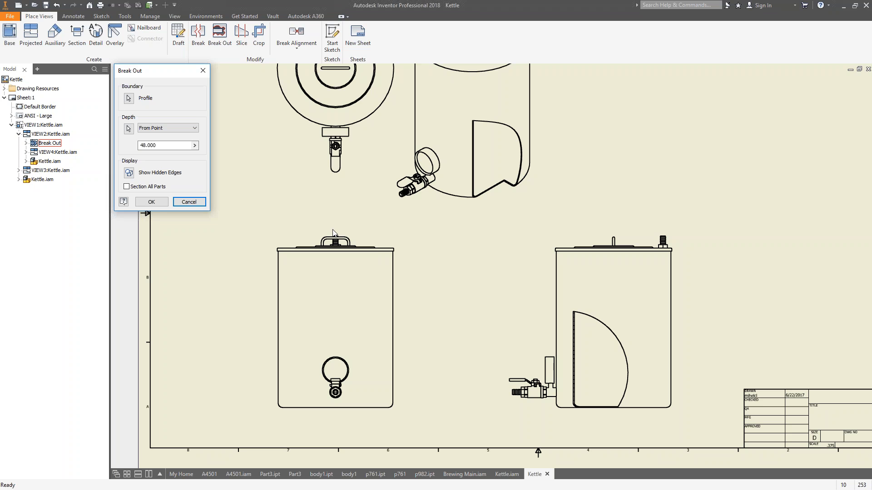
{"action": "left_click", "coordinate": [189, 202]}
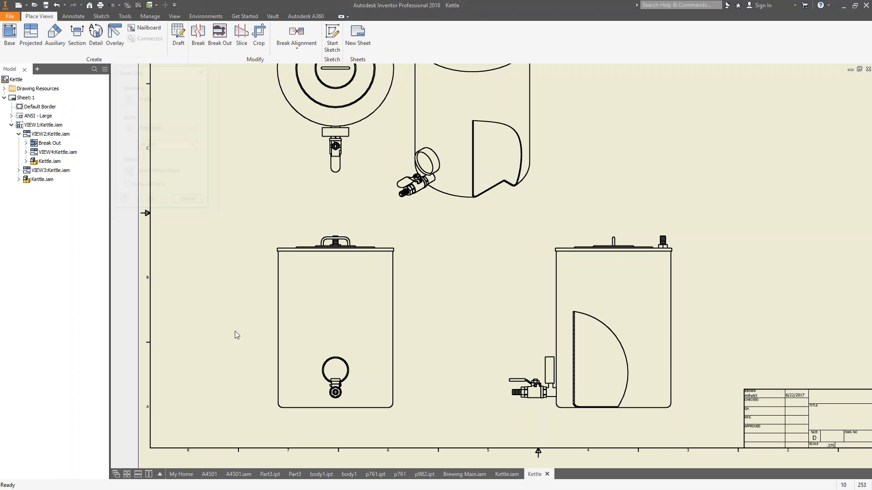
- Switch to the open A4501.iam assembly document
{"action": "left_click", "coordinate": [239, 474]}
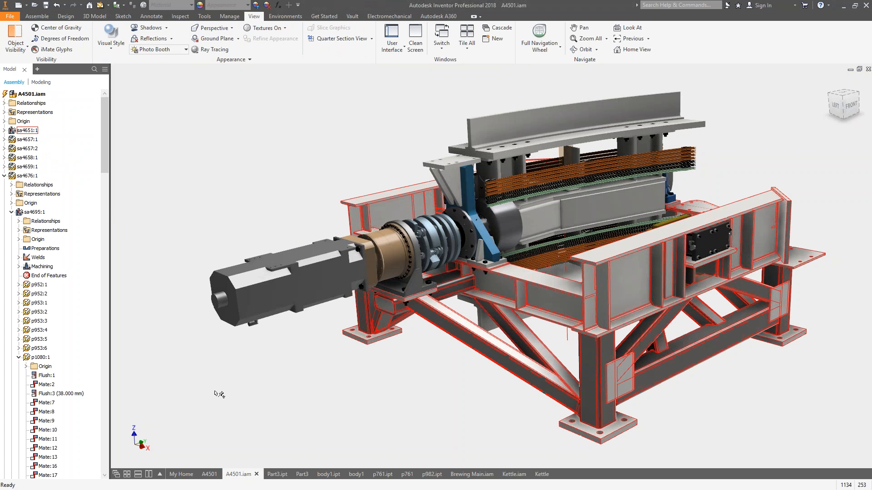